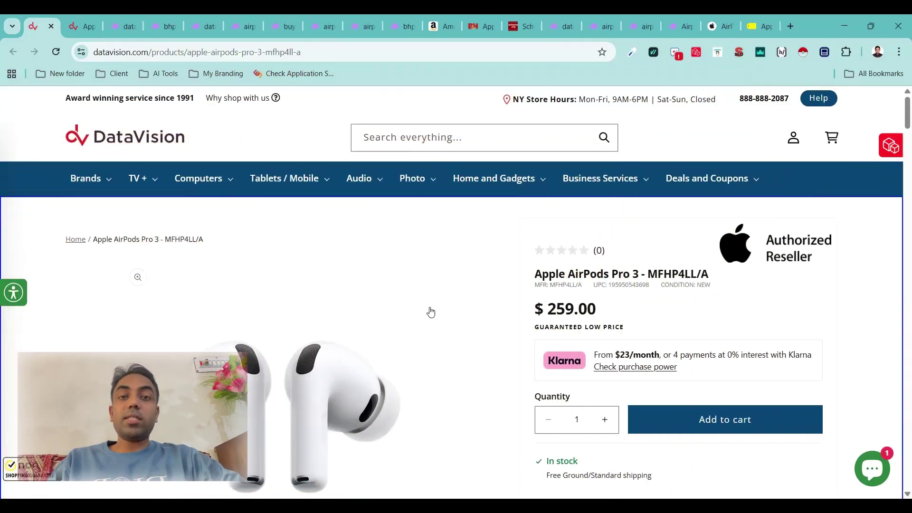
Read through the AirPods Pro 3 product description, from the gallery down to the legal notes and the shipping and returns sections
{"action": "scroll", "coordinate": [431, 312], "scroll_direction": "down", "scroll_amount": 8}
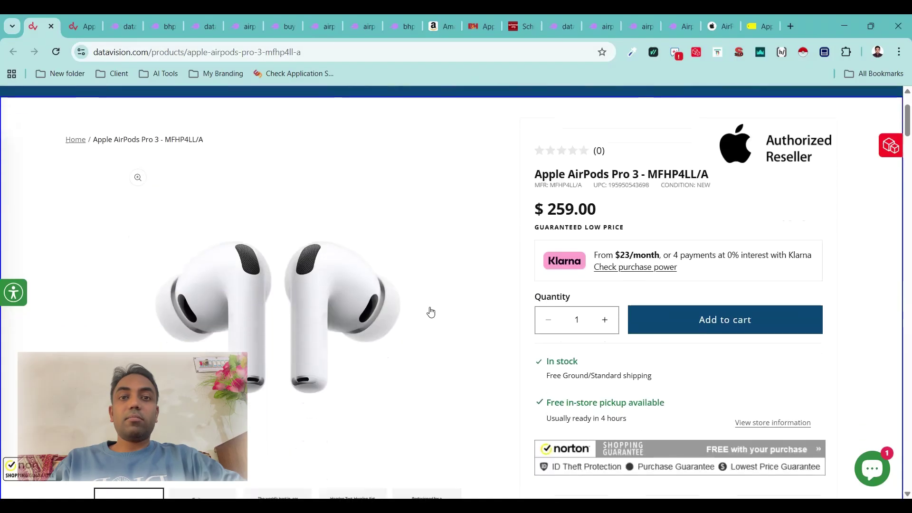
{"action": "scroll", "coordinate": [431, 312], "scroll_direction": "down", "scroll_amount": 5}
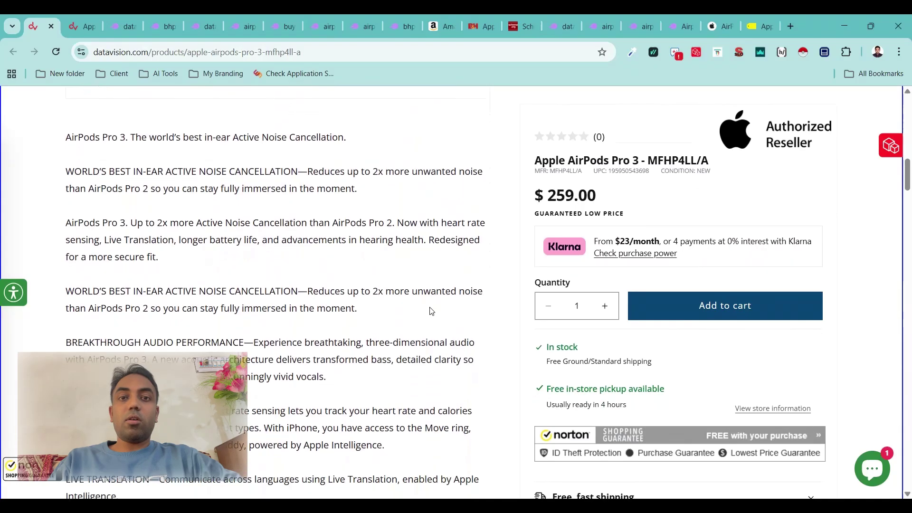
{"action": "scroll", "coordinate": [431, 311], "scroll_direction": "down", "scroll_amount": 1}
{"action": "scroll", "coordinate": [431, 311], "scroll_direction": "down", "scroll_amount": 6}
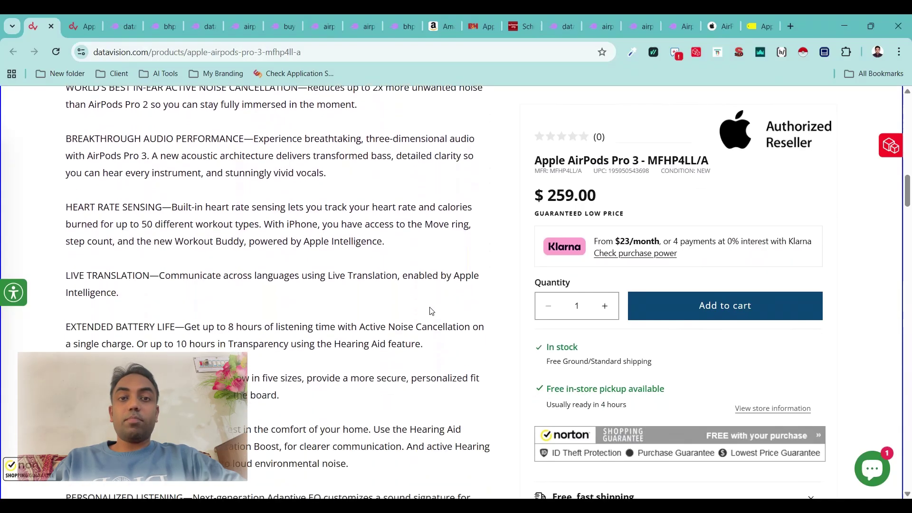
{"action": "scroll", "coordinate": [431, 307], "scroll_direction": "down", "scroll_amount": 5}
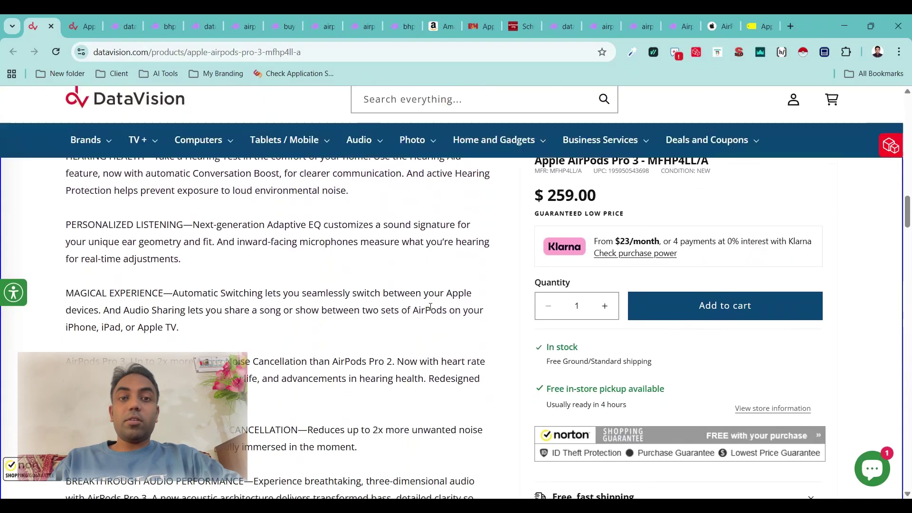
{"action": "scroll", "coordinate": [431, 308], "scroll_direction": "down", "scroll_amount": 5}
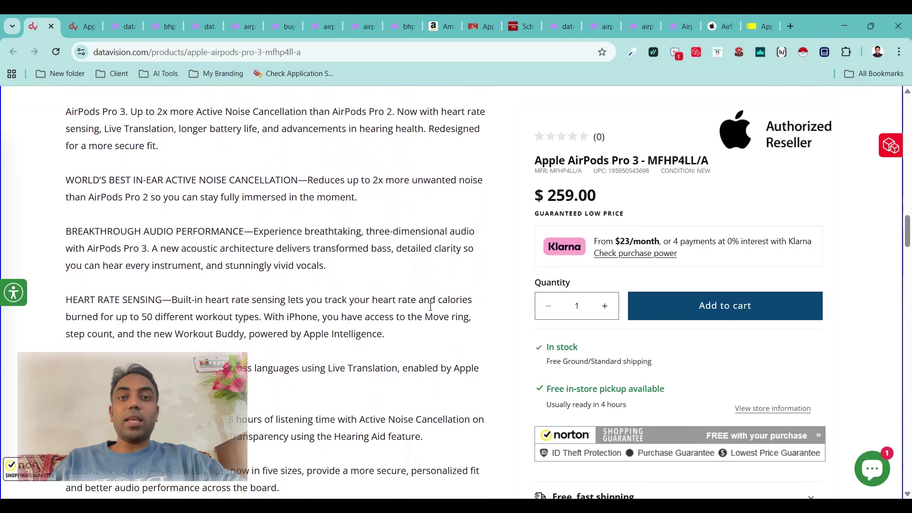
{"action": "scroll", "coordinate": [431, 311], "scroll_direction": "down", "scroll_amount": 7}
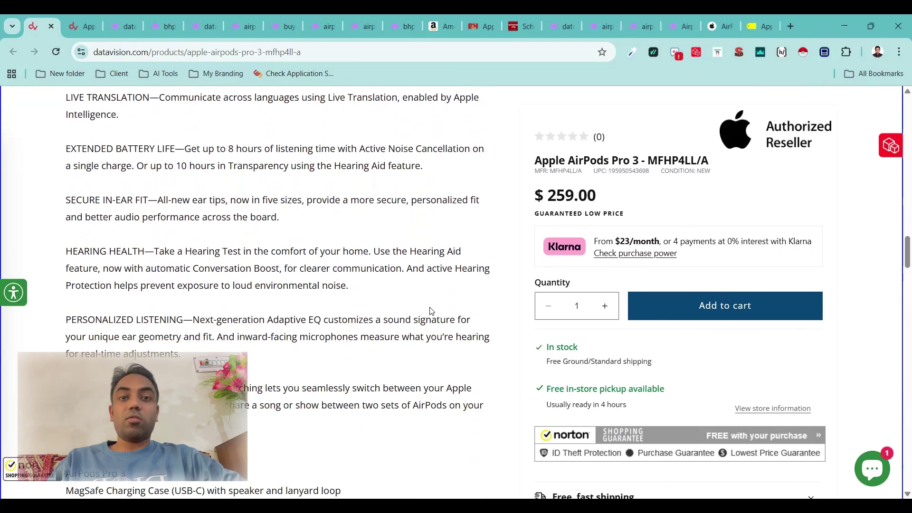
{"action": "scroll", "coordinate": [430, 312], "scroll_direction": "down", "scroll_amount": 4}
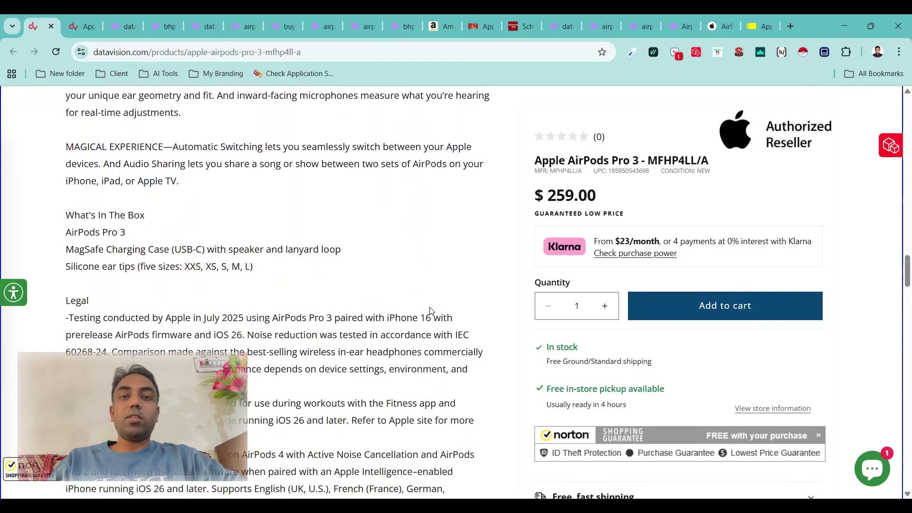
{"action": "scroll", "coordinate": [432, 311], "scroll_direction": "down", "scroll_amount": 8}
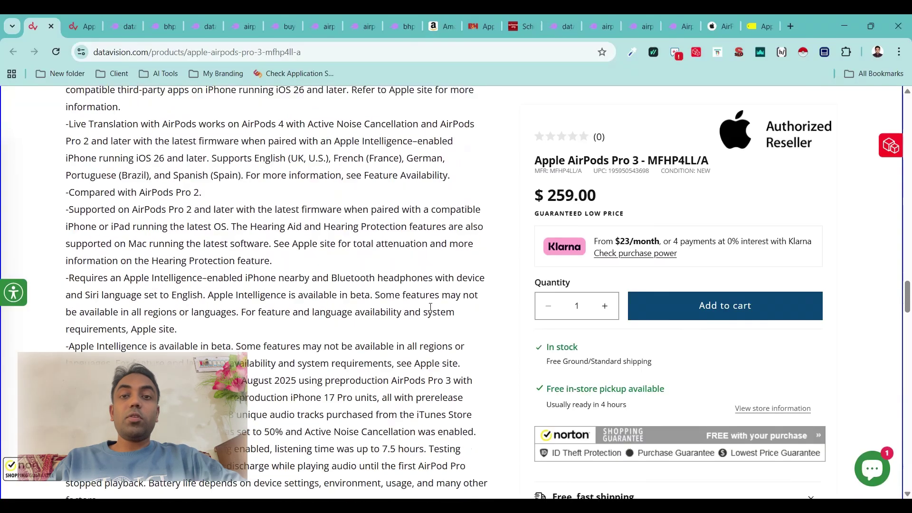
{"action": "scroll", "coordinate": [431, 307], "scroll_direction": "down", "scroll_amount": 6}
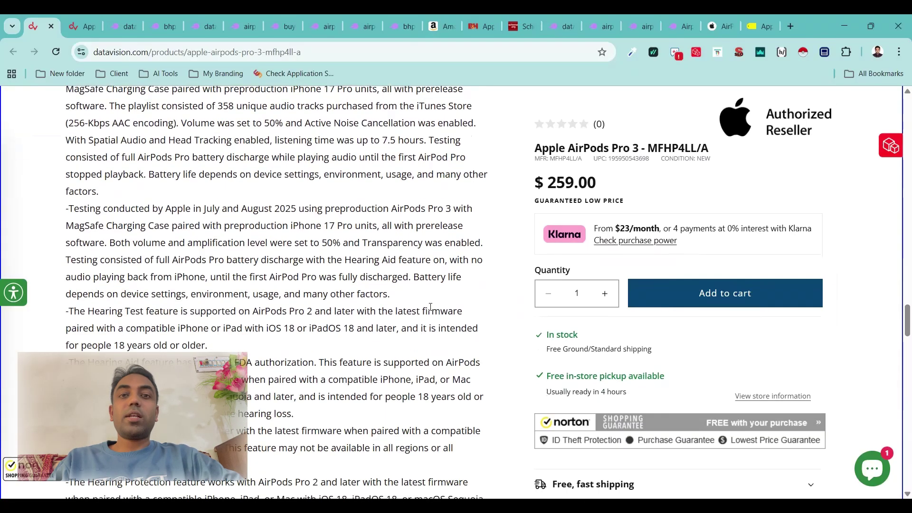
{"action": "scroll", "coordinate": [430, 307], "scroll_direction": "down", "scroll_amount": 1}
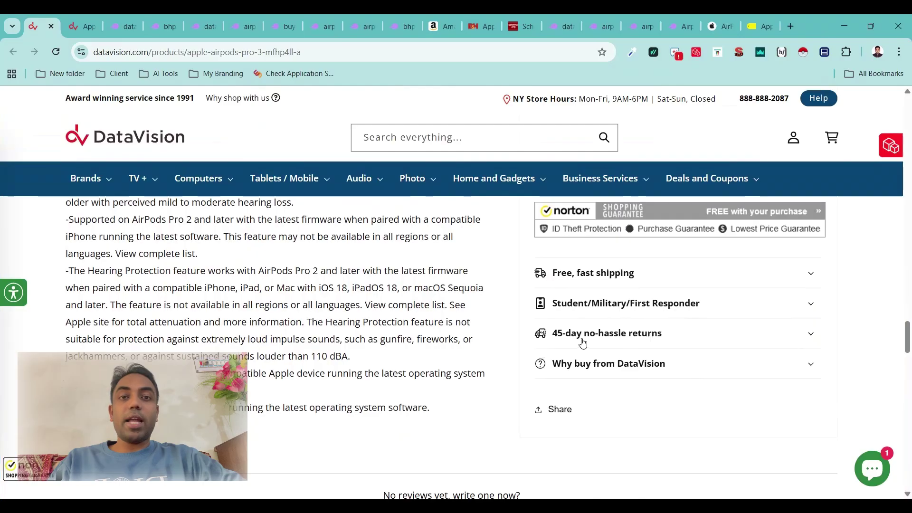
Expand the 45-day no-hassle returns section, then review the product description back up to the image gallery
{"action": "left_click", "coordinate": [583, 341]}
{"action": "scroll", "coordinate": [484, 335], "scroll_direction": "up", "scroll_amount": 6}
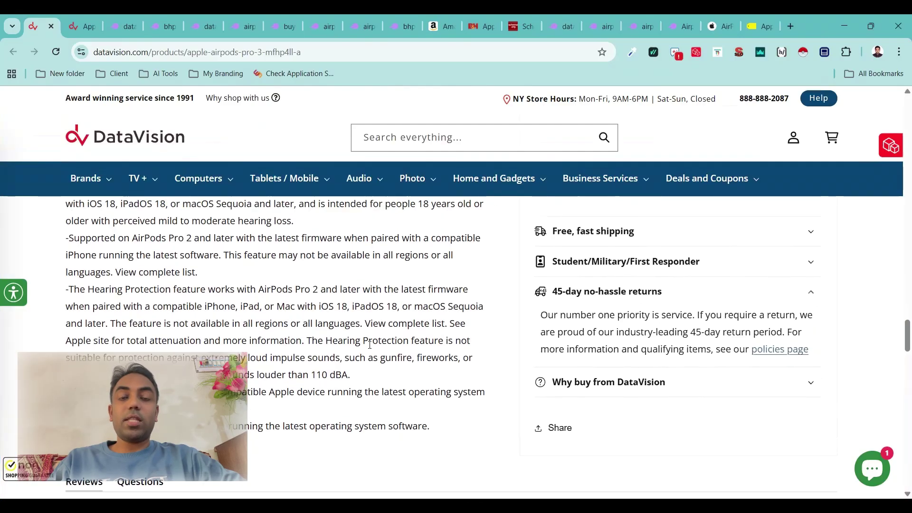
{"action": "scroll", "coordinate": [369, 345], "scroll_direction": "up", "scroll_amount": 12}
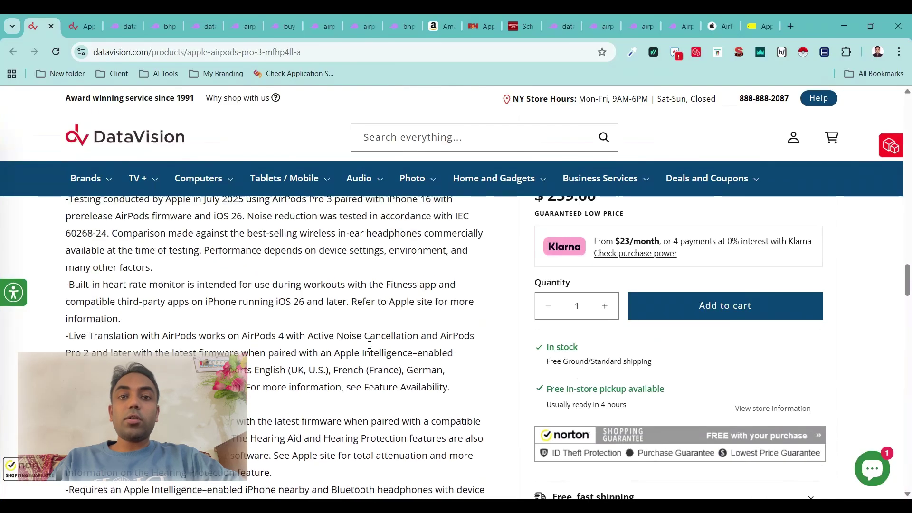
{"action": "scroll", "coordinate": [370, 348], "scroll_direction": "up", "scroll_amount": 9}
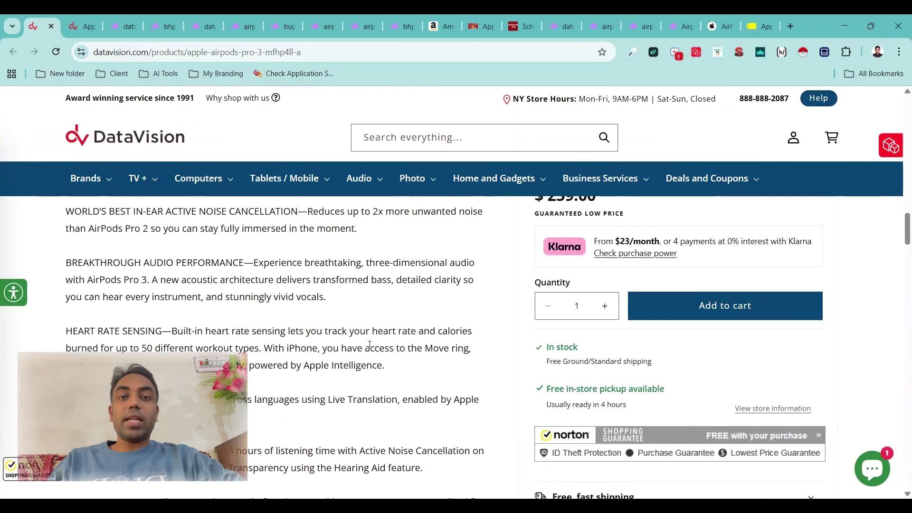
{"action": "scroll", "coordinate": [370, 347], "scroll_direction": "down", "scroll_amount": 10}
{"action": "scroll", "coordinate": [370, 345], "scroll_direction": "up", "scroll_amount": 4}
{"action": "scroll", "coordinate": [370, 345], "scroll_direction": "up", "scroll_amount": 8}
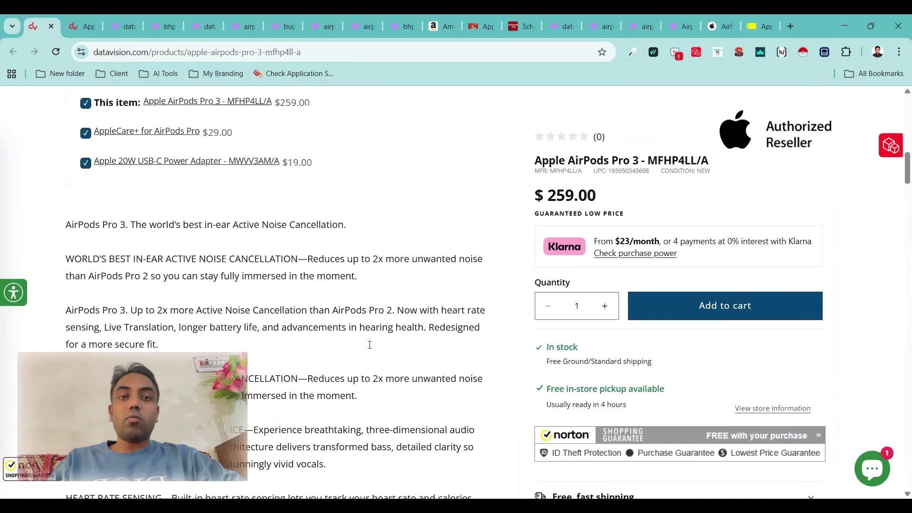
{"action": "scroll", "coordinate": [371, 349], "scroll_direction": "up", "scroll_amount": 10}
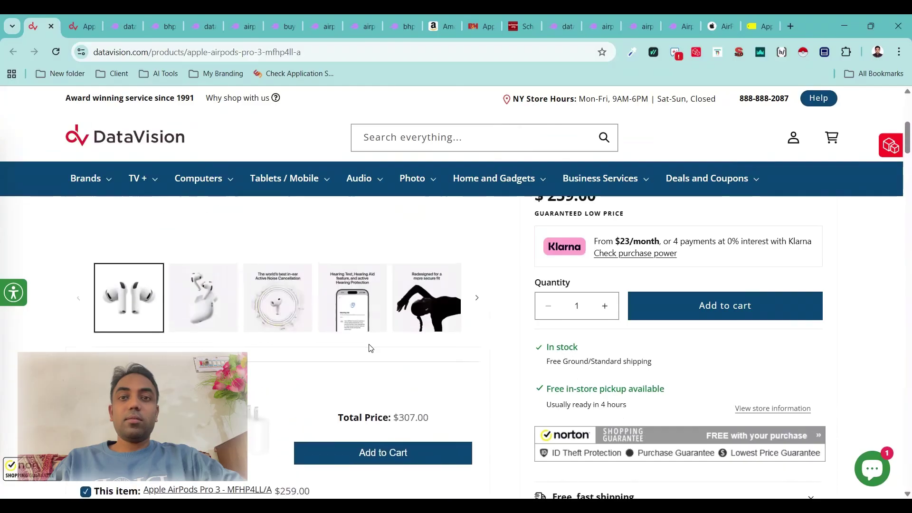
{"action": "scroll", "coordinate": [370, 348], "scroll_direction": "down", "scroll_amount": 9}
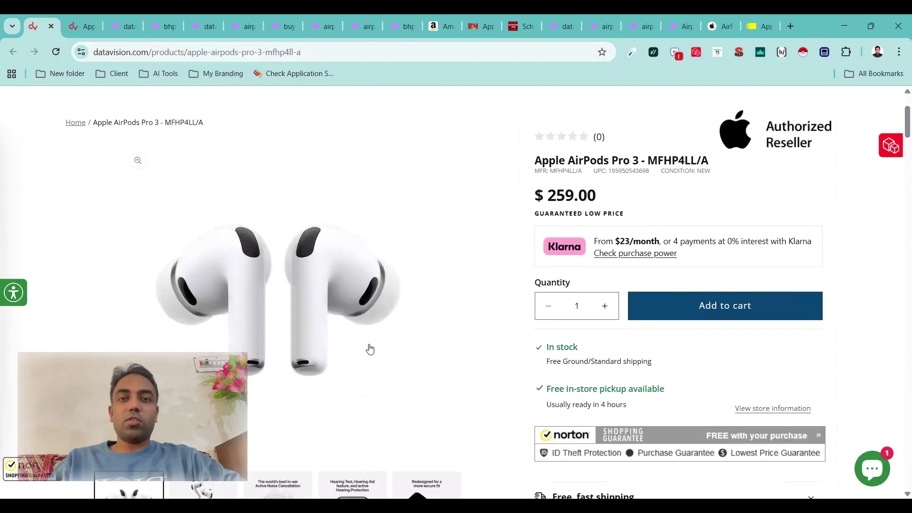
{"action": "scroll", "coordinate": [370, 348], "scroll_direction": "up", "scroll_amount": 7}
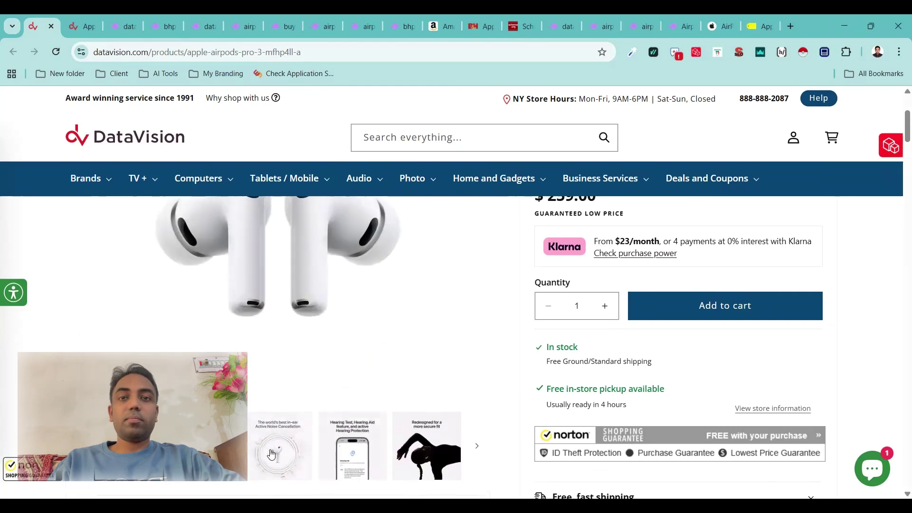
Show the Active Noise Cancellation image in the product gallery and examine the Frequently Bought Together bundle below it
{"action": "left_click", "coordinate": [262, 449]}
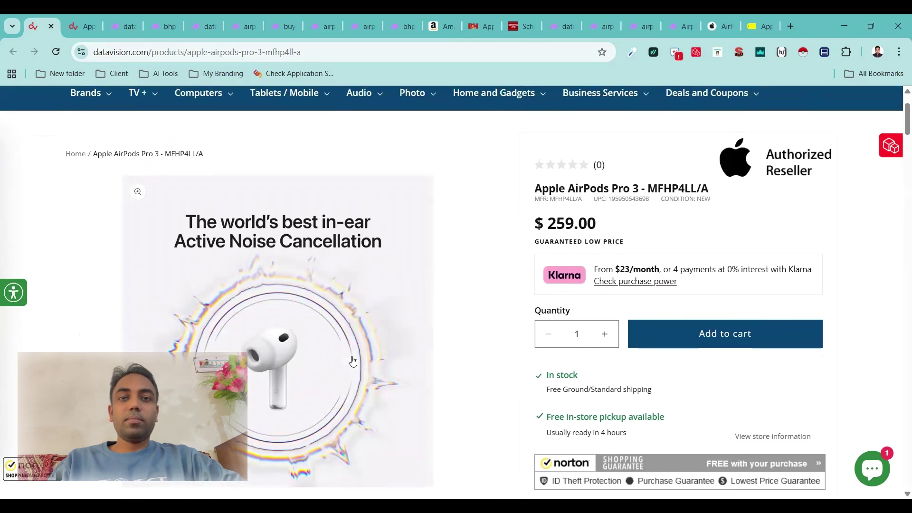
{"action": "scroll", "coordinate": [353, 362], "scroll_direction": "down", "scroll_amount": 1}
{"action": "scroll", "coordinate": [352, 362], "scroll_direction": "down", "scroll_amount": 1}
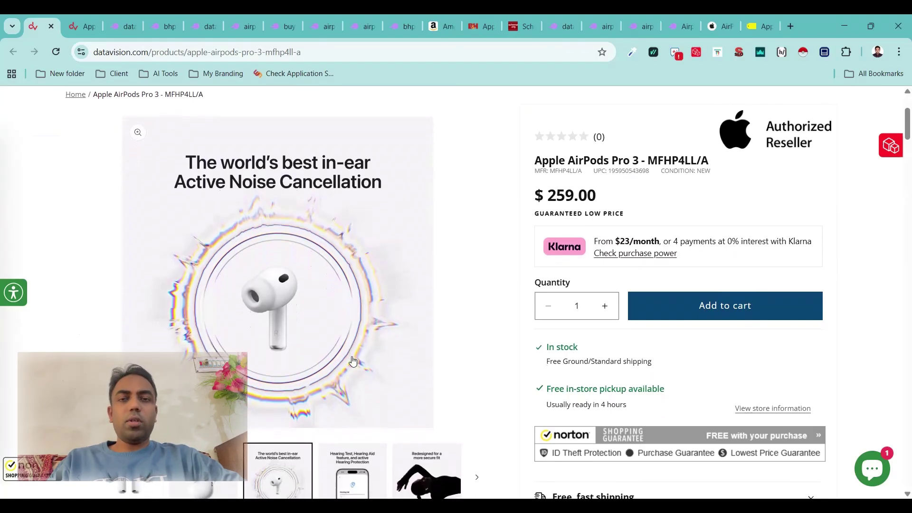
{"action": "scroll", "coordinate": [353, 362], "scroll_direction": "down", "scroll_amount": 8}
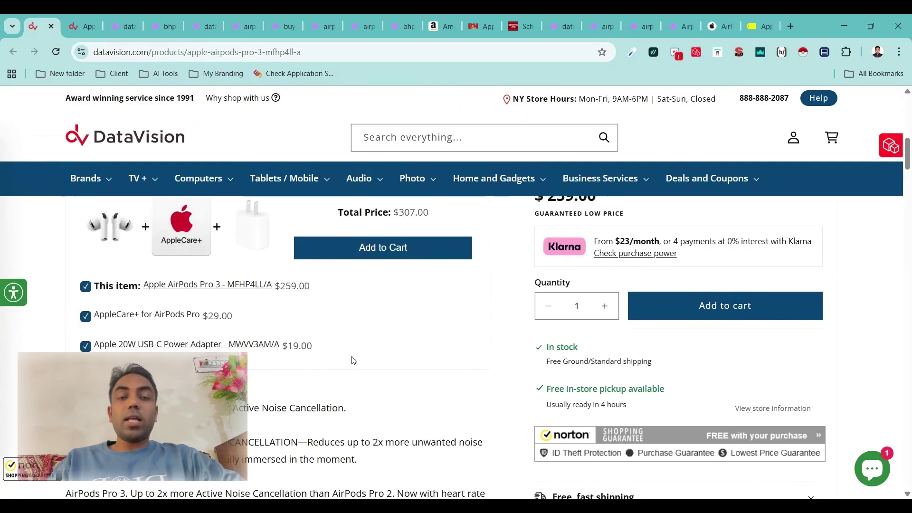
{"action": "scroll", "coordinate": [353, 361], "scroll_direction": "down", "scroll_amount": 2}
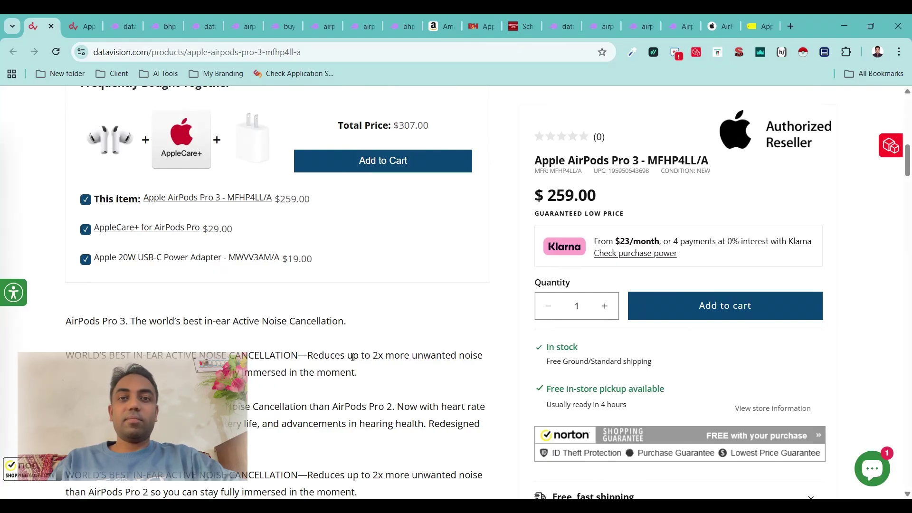
{"action": "scroll", "coordinate": [352, 356], "scroll_direction": "up", "scroll_amount": 10}
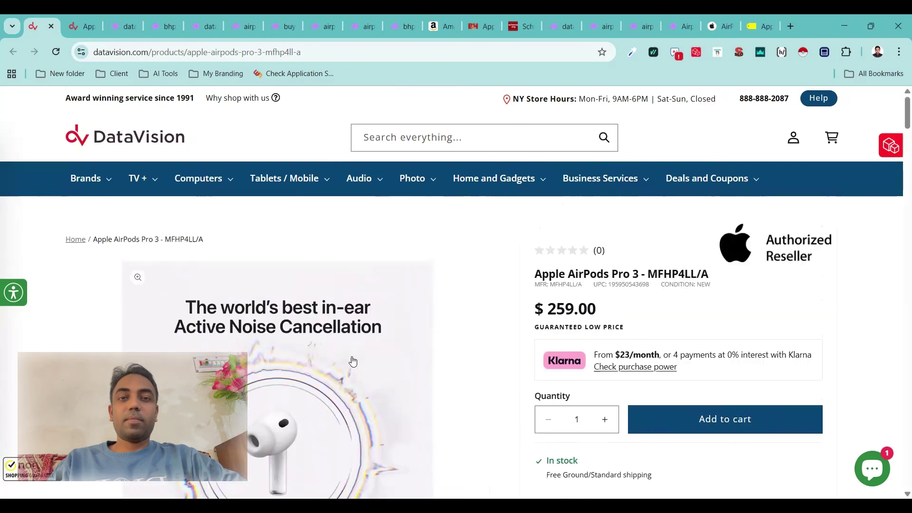
{"action": "scroll", "coordinate": [352, 362], "scroll_direction": "down", "scroll_amount": 2}
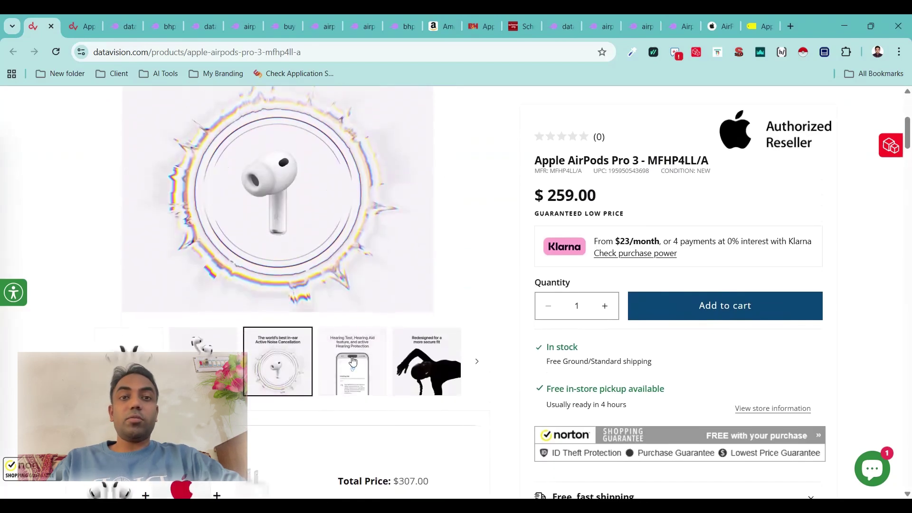
{"action": "scroll", "coordinate": [352, 362], "scroll_direction": "up", "scroll_amount": 2}
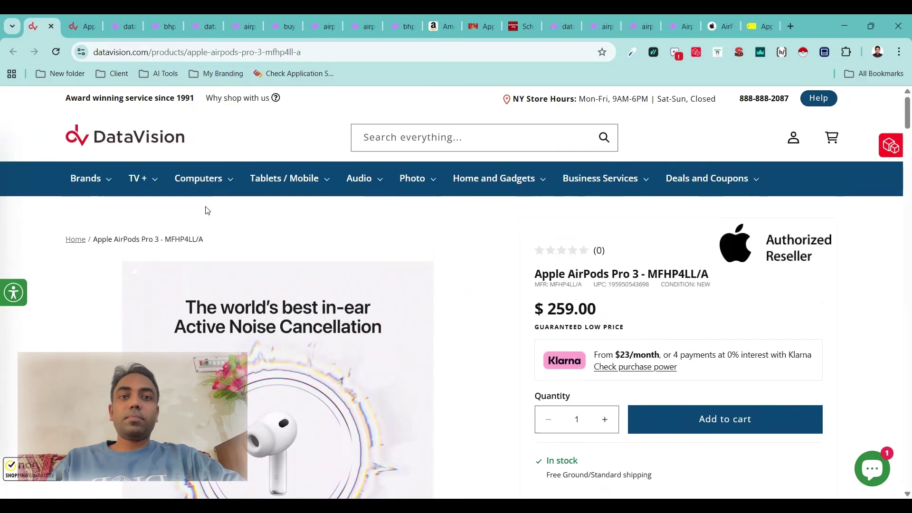
Switch to the Apple Airpods collection page and look through its filters, product listings and promotional banners
{"action": "left_click", "coordinate": [79, 28]}
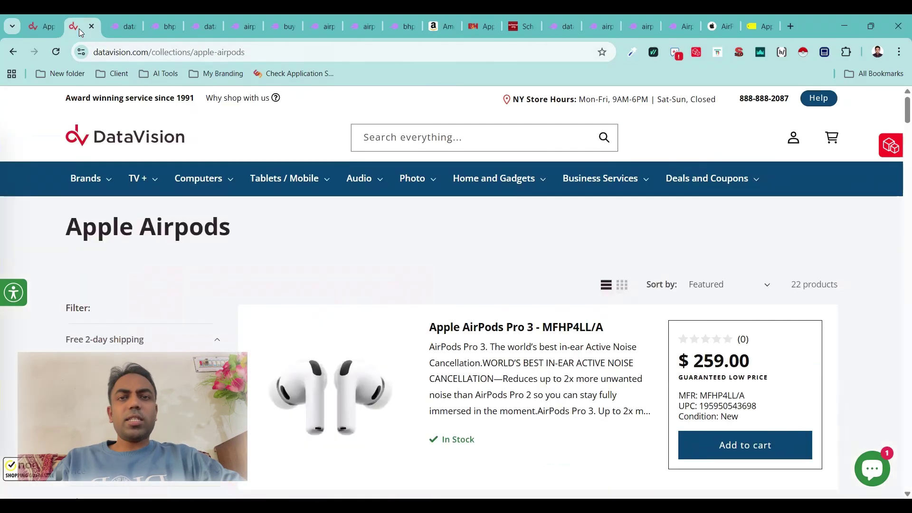
{"action": "scroll", "coordinate": [230, 297], "scroll_direction": "down", "scroll_amount": 6}
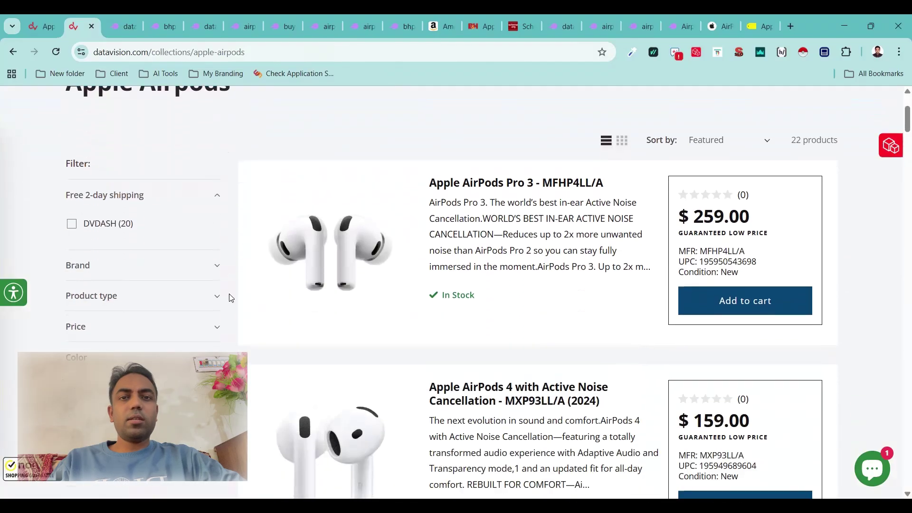
{"action": "scroll", "coordinate": [230, 297], "scroll_direction": "down", "scroll_amount": 10}
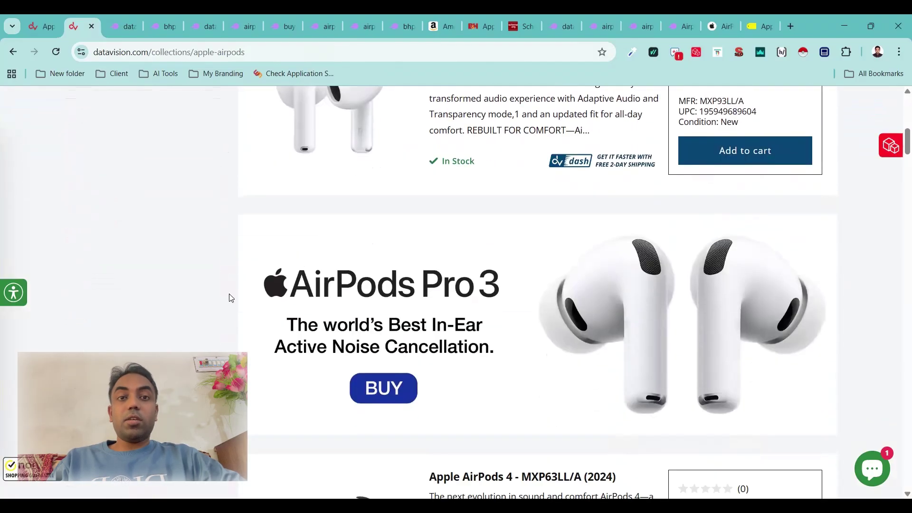
{"action": "scroll", "coordinate": [229, 298], "scroll_direction": "down", "scroll_amount": 9}
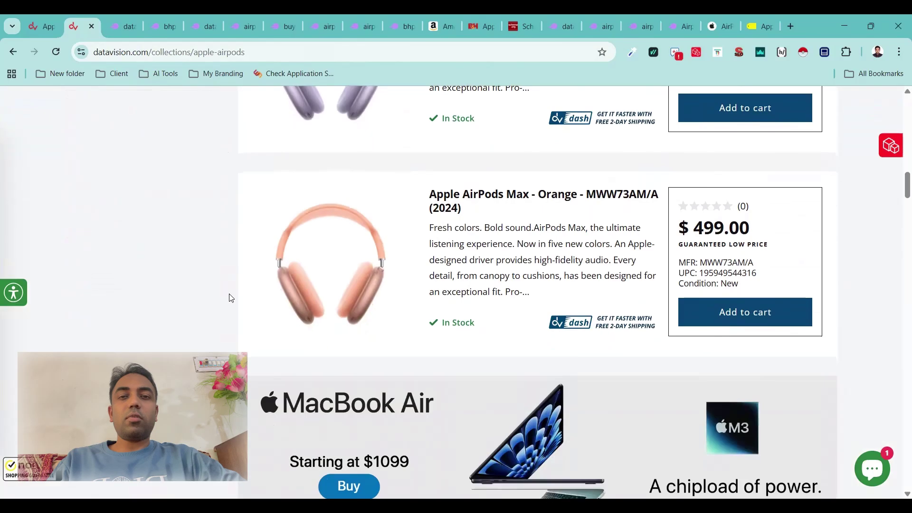
{"action": "scroll", "coordinate": [230, 298], "scroll_direction": "up", "scroll_amount": 20}
{"action": "scroll", "coordinate": [230, 298], "scroll_direction": "up", "scroll_amount": 7}
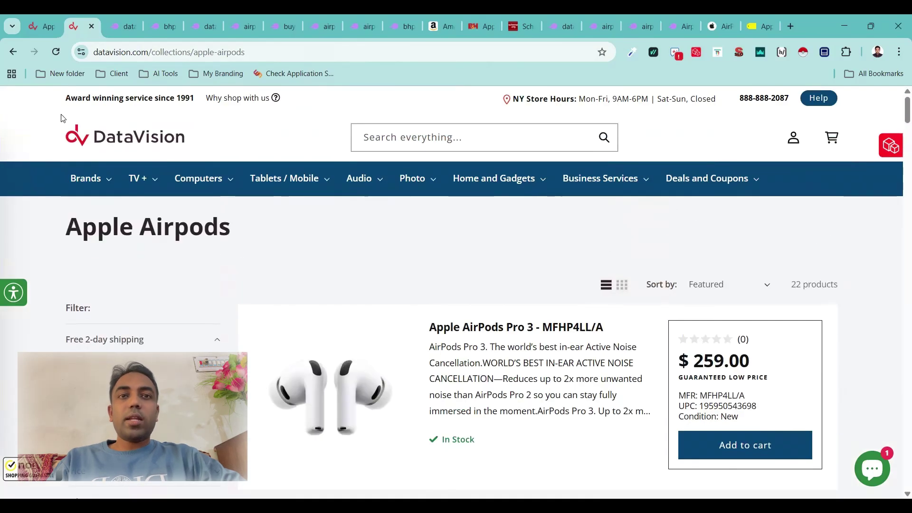
Return to the AirPods Pro 3 product page and review its gallery images, bundle offer and opening description
{"action": "left_click", "coordinate": [39, 22]}
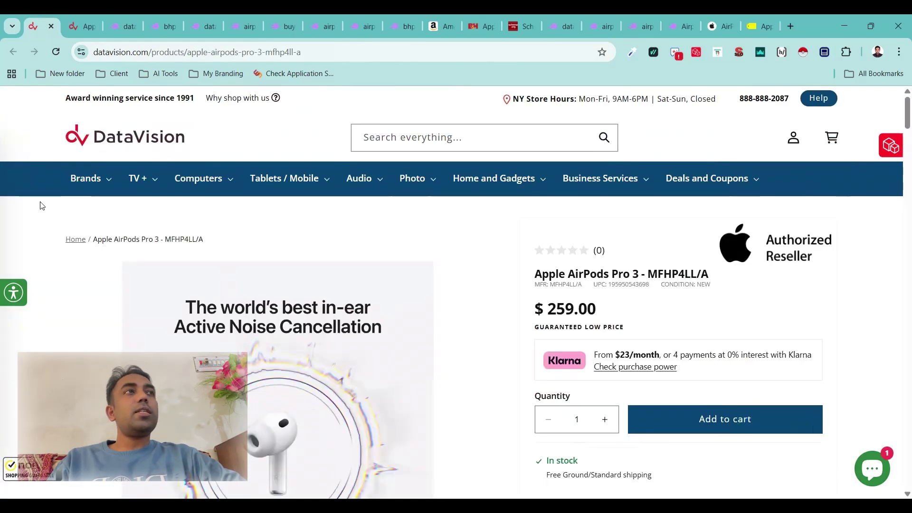
{"action": "scroll", "coordinate": [61, 320], "scroll_direction": "down", "scroll_amount": 6}
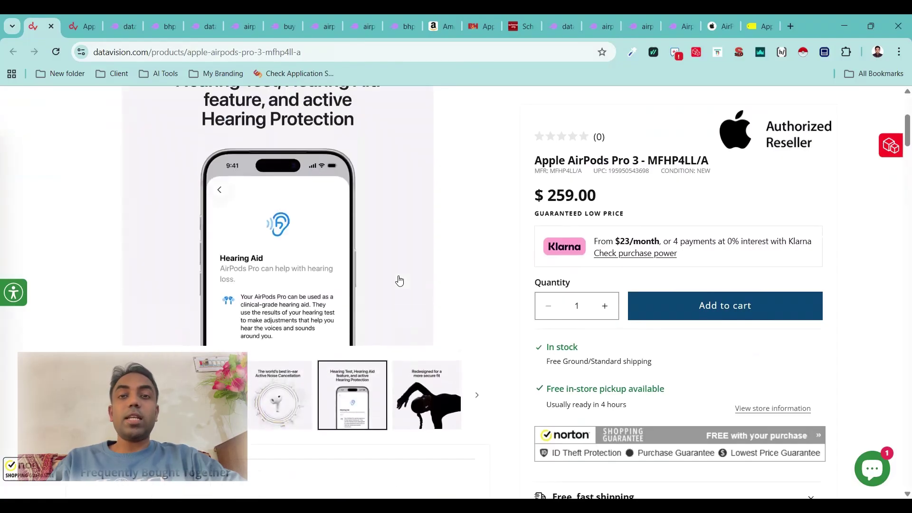
{"action": "scroll", "coordinate": [399, 280], "scroll_direction": "down", "scroll_amount": 9}
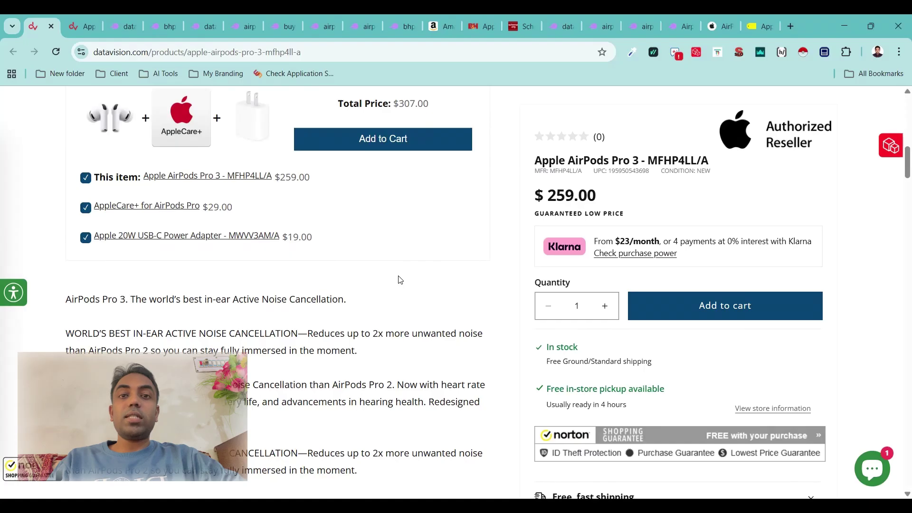
{"action": "scroll", "coordinate": [400, 280], "scroll_direction": "up", "scroll_amount": 10}
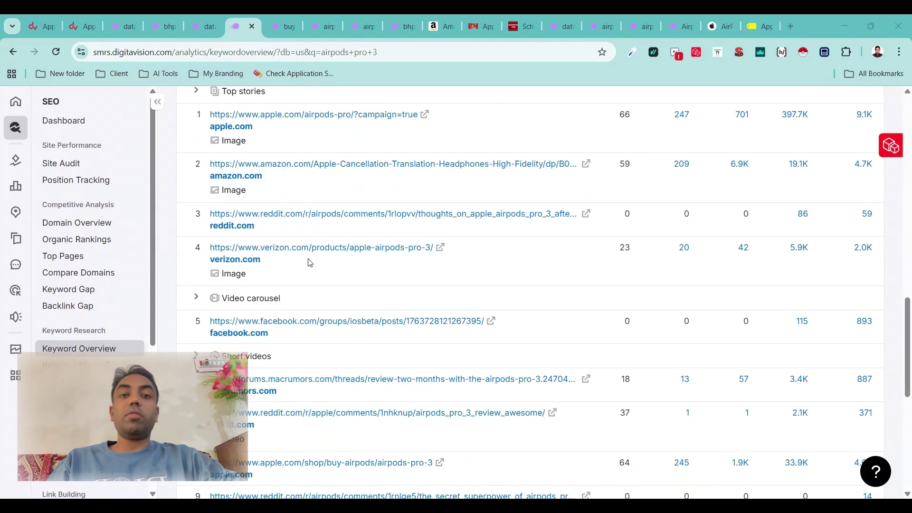
Switch to the Keyword Overview report for "airpods pro 3" and examine the top-ranking URLs in its SERP Analysis
{"action": "left_click", "coordinate": [45, 15]}
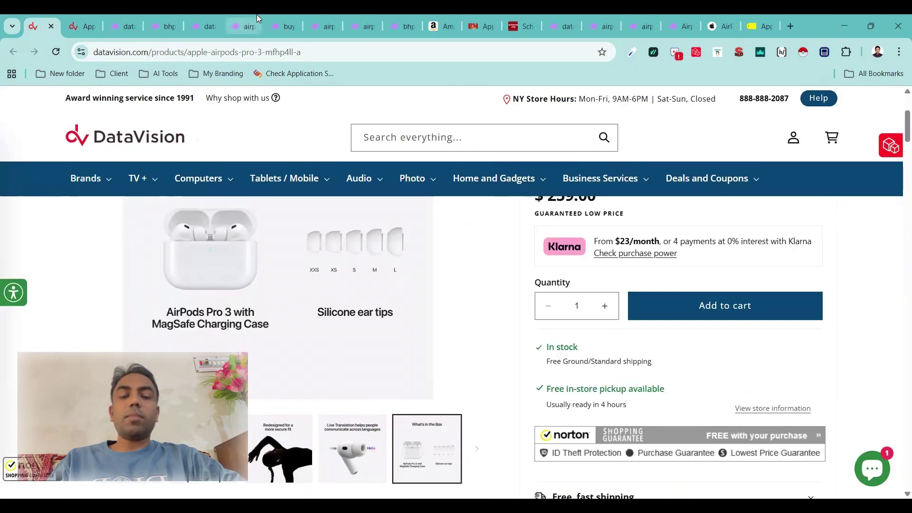
{"action": "left_click", "coordinate": [240, 19]}
{"action": "scroll", "coordinate": [214, 193], "scroll_direction": "up", "scroll_amount": 8}
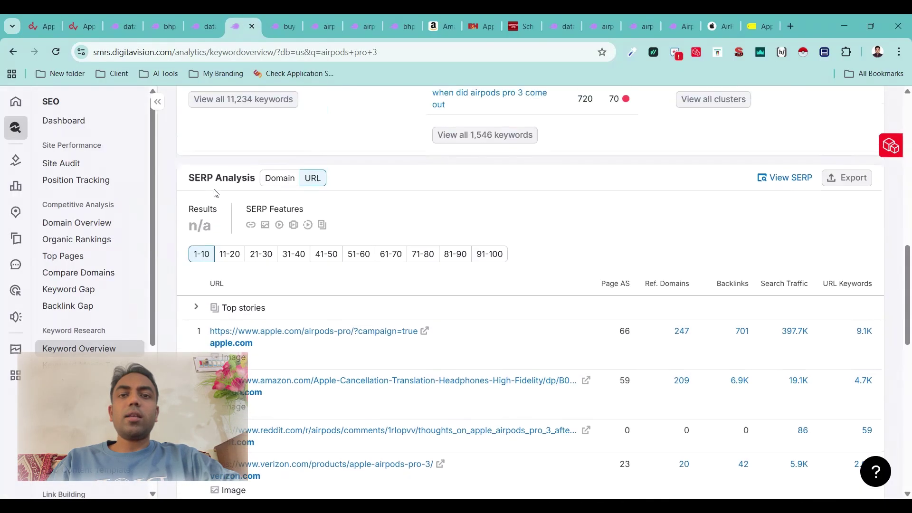
Review the search volume and keyword metrics for "airpods pro 3" and examine its ranking URLs in an enlarged full-screen view
{"action": "scroll", "coordinate": [215, 192], "scroll_direction": "up", "scroll_amount": 8}
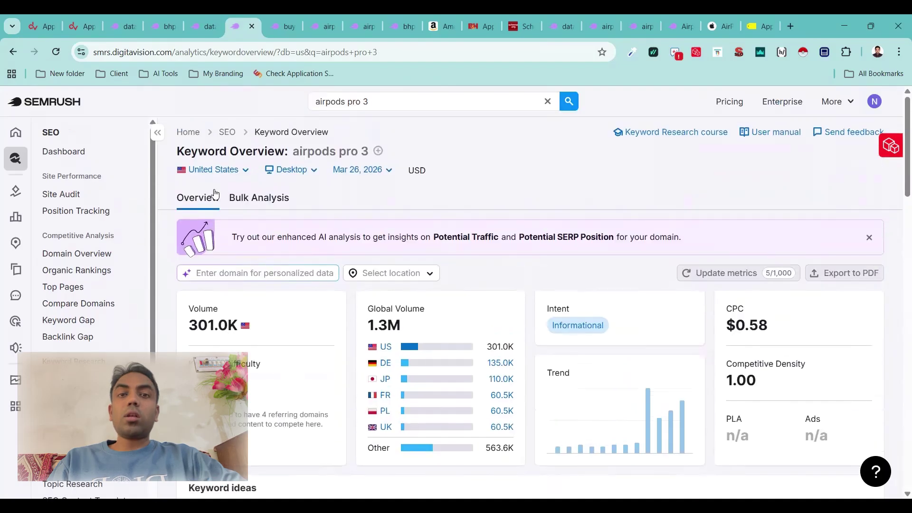
{"action": "scroll", "coordinate": [215, 192], "scroll_direction": "down", "scroll_amount": 3}
{"action": "scroll", "coordinate": [214, 193], "scroll_direction": "down", "scroll_amount": 15}
{"action": "key", "text": "F11"}
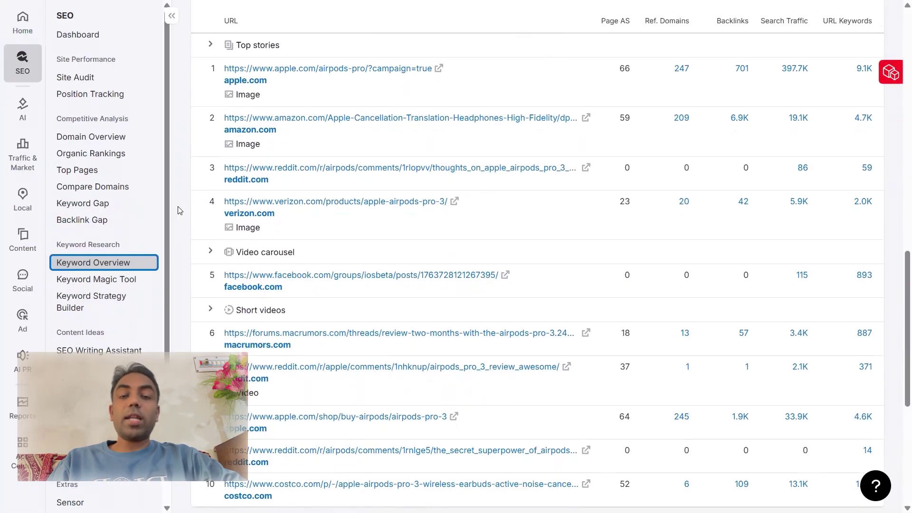
{"action": "left_click", "coordinate": [216, 90]}
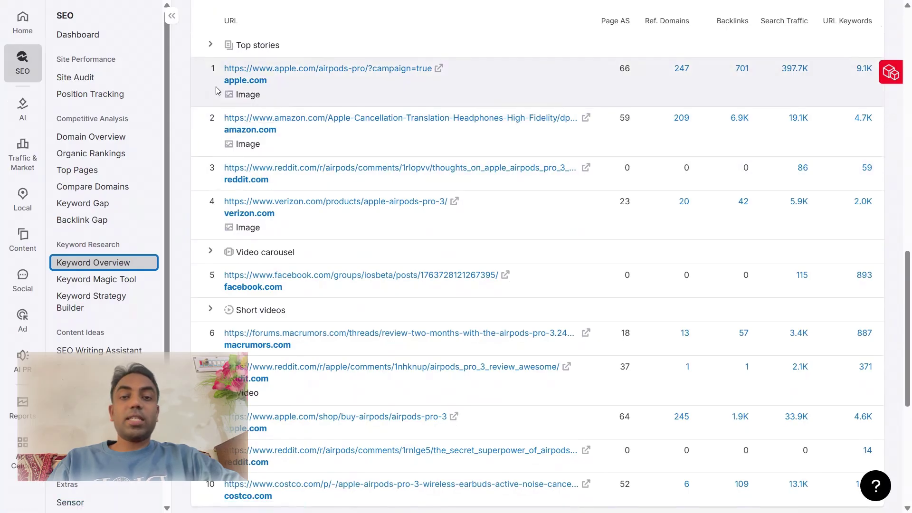
{"action": "left_click", "coordinate": [216, 90]}
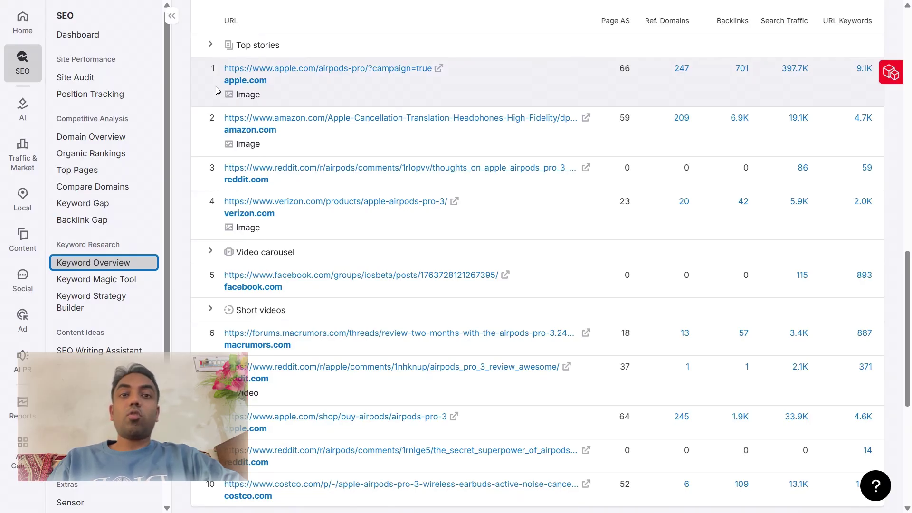
{"action": "key", "text": "F11"}
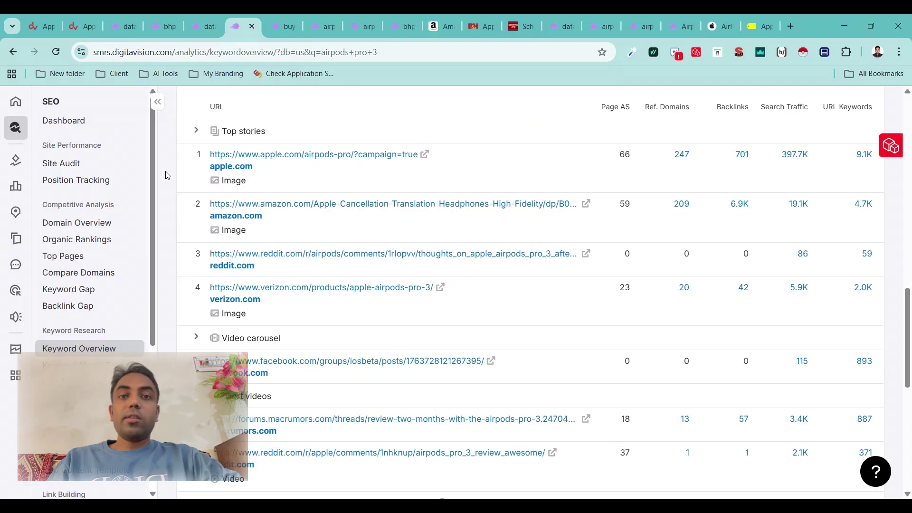
Switch to the Domain Overview report for datavision.com and examine its authority score, organic traffic, referring domains, backlinks and traffic trend
{"action": "left_click", "coordinate": [116, 32]}
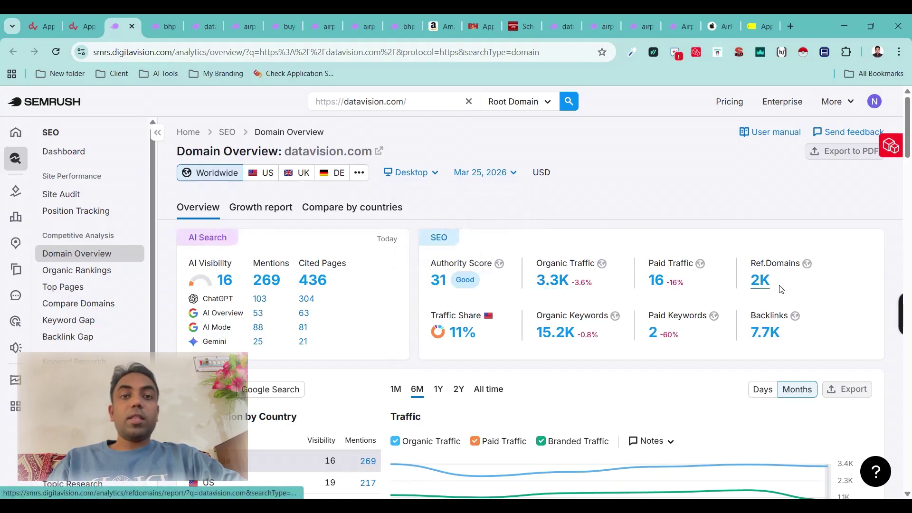
{"action": "scroll", "coordinate": [741, 342], "scroll_direction": "down", "scroll_amount": 3}
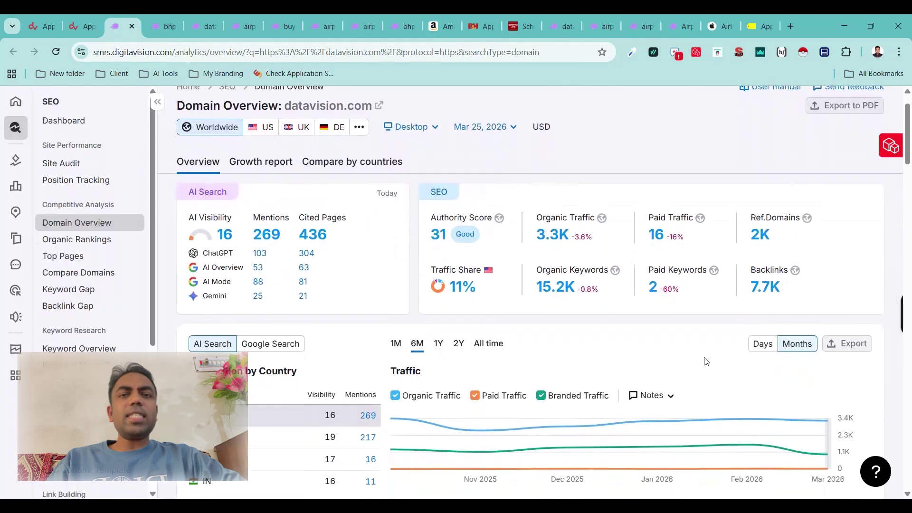
{"action": "scroll", "coordinate": [703, 360], "scroll_direction": "up", "scroll_amount": 2}
{"action": "scroll", "coordinate": [706, 362], "scroll_direction": "up", "scroll_amount": 2}
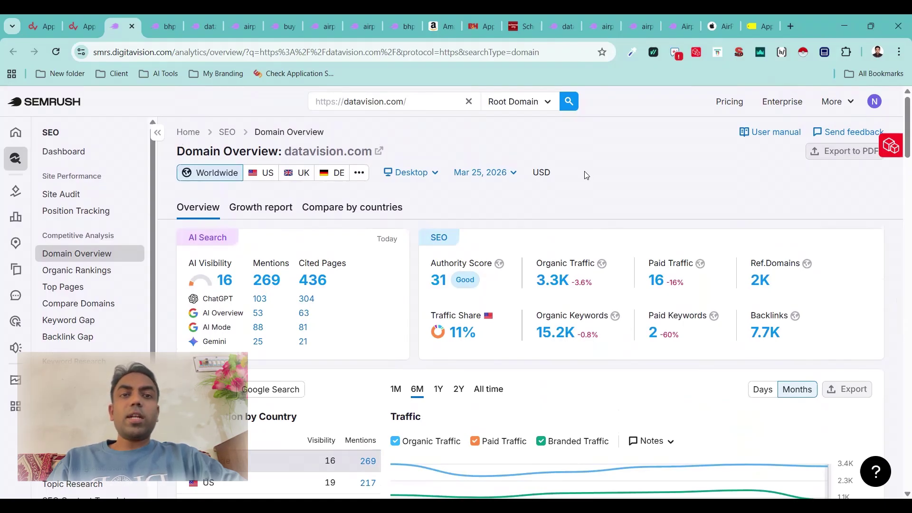
{"action": "scroll", "coordinate": [585, 176], "scroll_direction": "down", "scroll_amount": 1}
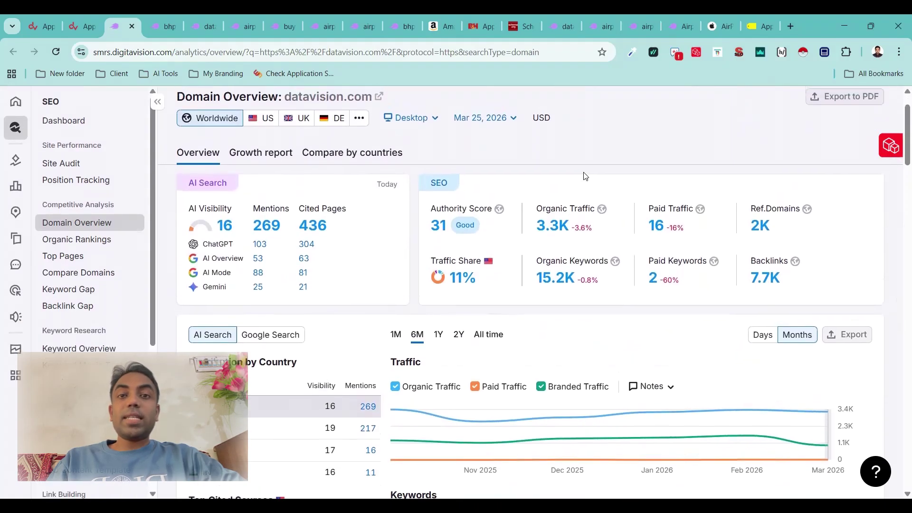
{"action": "scroll", "coordinate": [585, 176], "scroll_direction": "up", "scroll_amount": 1}
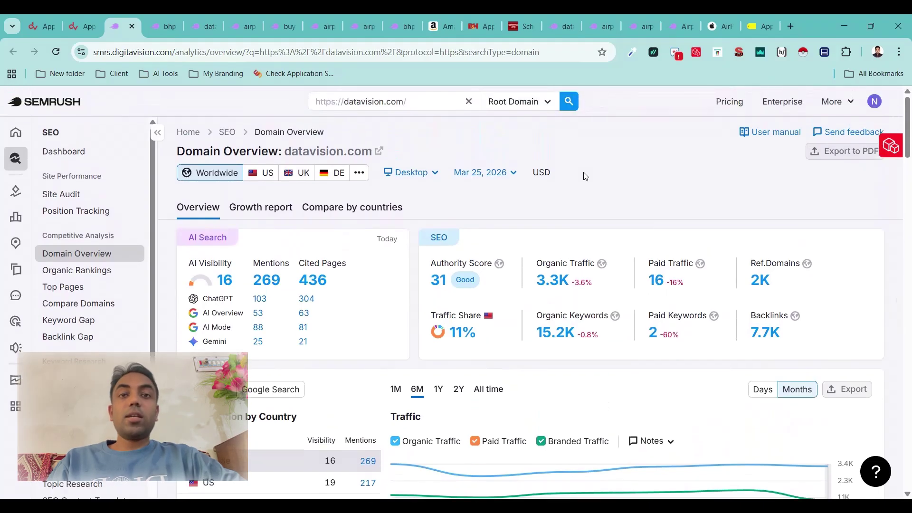
Switch to DataVision's Organic Rankings report filtered by "airpods pro 3" and examine the ranking keywords, their positions and landing URLs
{"action": "left_click", "coordinate": [166, 15]}
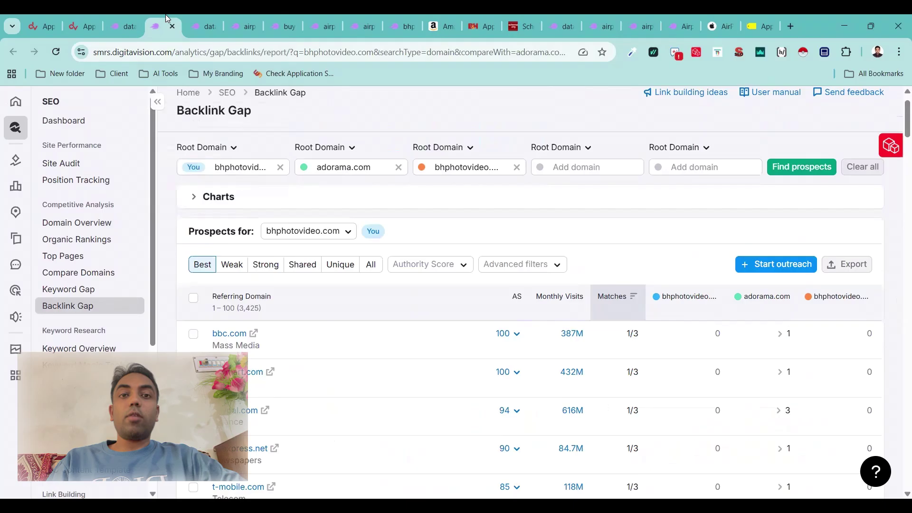
{"action": "left_click", "coordinate": [195, 15]}
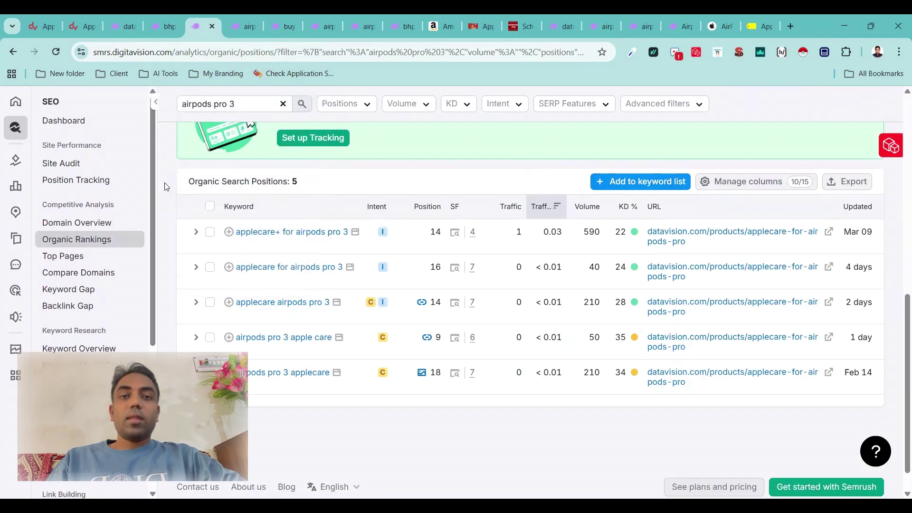
{"action": "scroll", "coordinate": [176, 294], "scroll_direction": "up", "scroll_amount": 10}
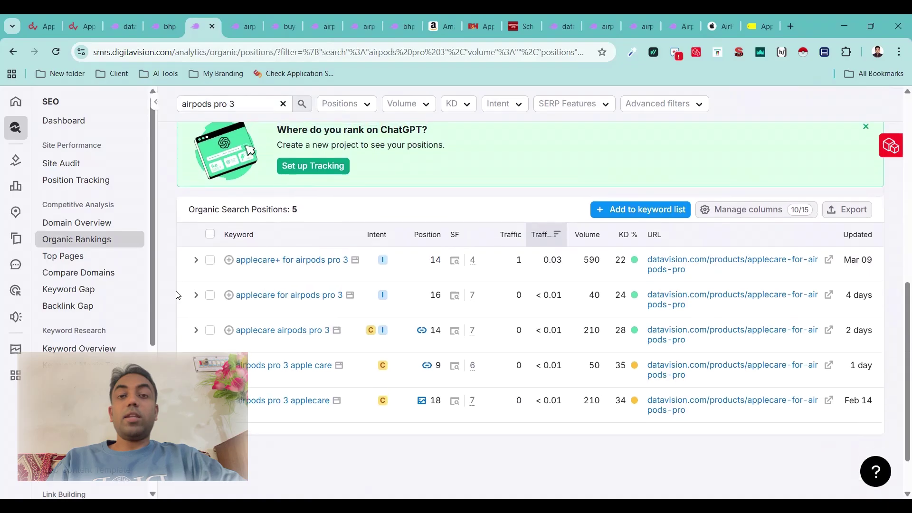
{"action": "scroll", "coordinate": [176, 295], "scroll_direction": "down", "scroll_amount": 8}
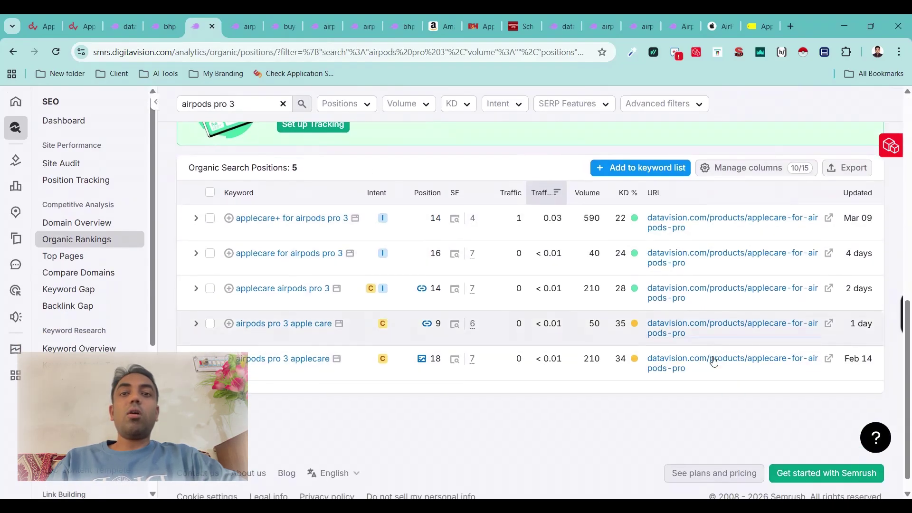
{"action": "left_click", "coordinate": [773, 228]}
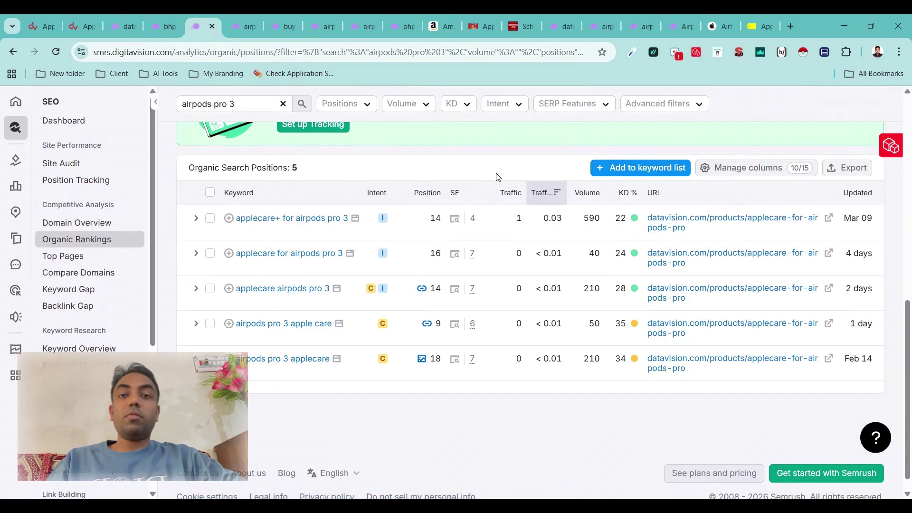
Check DataVision's AirPods Pro 3 product page against the URLs ranking in the filtered Organic Rankings report
{"action": "left_click", "coordinate": [33, 15]}
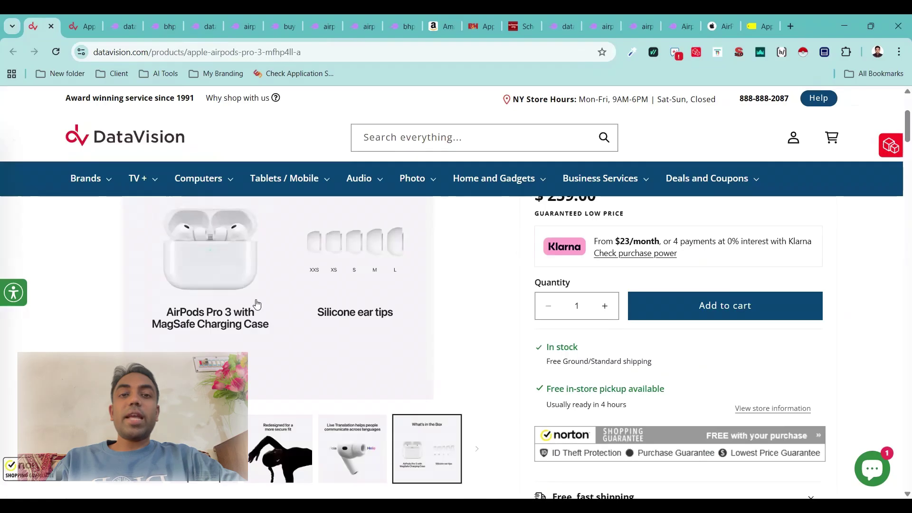
{"action": "scroll", "coordinate": [558, 295], "scroll_direction": "up", "scroll_amount": 2}
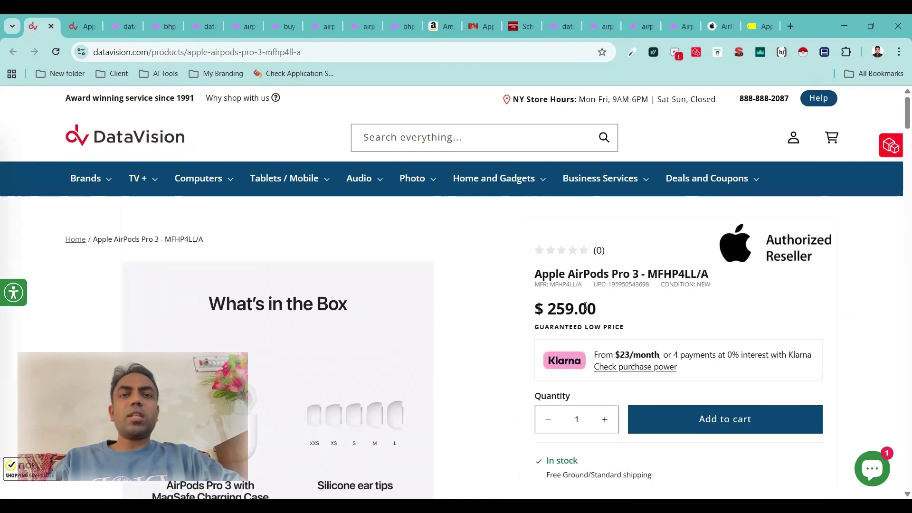
{"action": "left_click", "coordinate": [236, 16]}
{"action": "left_click", "coordinate": [207, 17]}
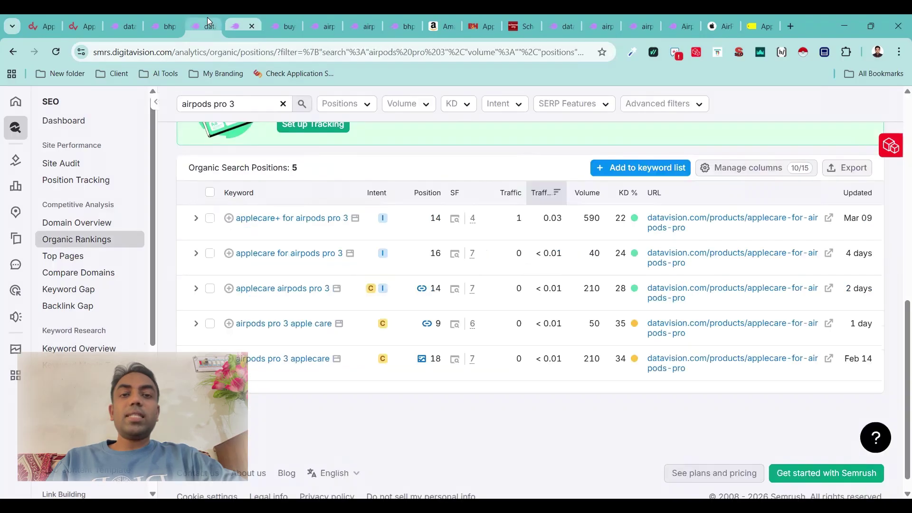
{"action": "scroll", "coordinate": [536, 312], "scroll_direction": "up", "scroll_amount": 2}
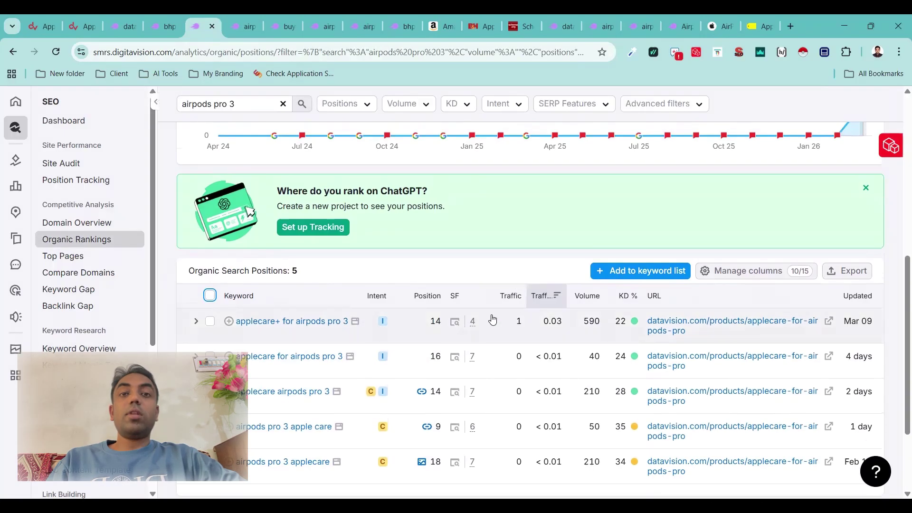
{"action": "scroll", "coordinate": [490, 319], "scroll_direction": "down", "scroll_amount": 2}
{"action": "scroll", "coordinate": [490, 318], "scroll_direction": "up", "scroll_amount": 1}
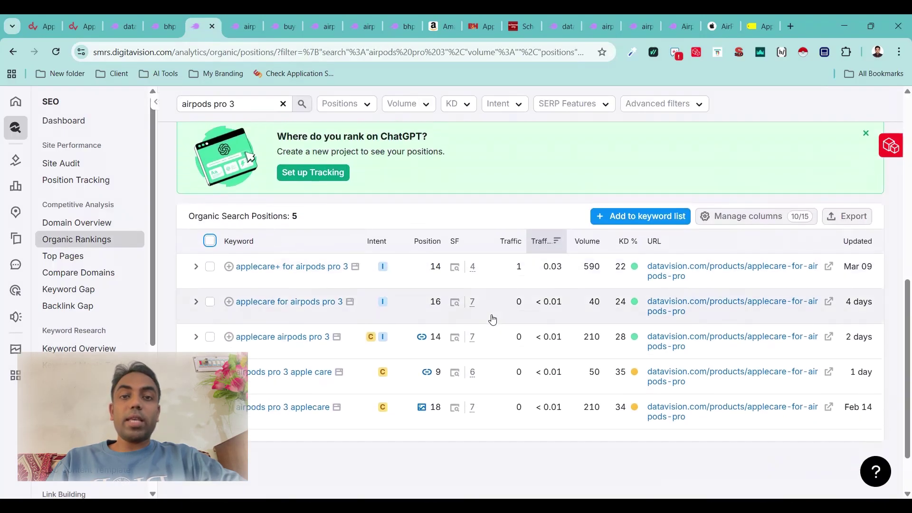
Return to the Keyword Overview report for "airpods pro 3" and review its keyword ideas, volume, intent and trend
{"action": "left_click", "coordinate": [241, 34]}
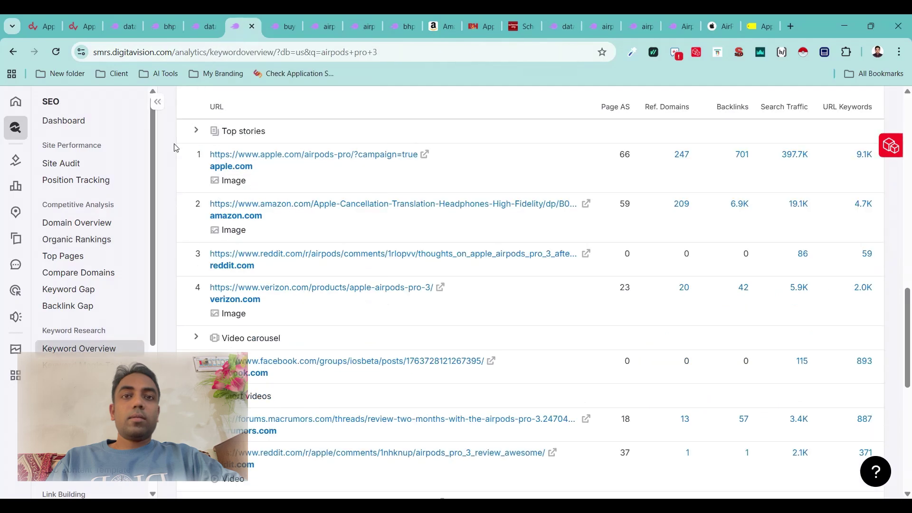
{"action": "scroll", "coordinate": [167, 162], "scroll_direction": "up", "scroll_amount": 9}
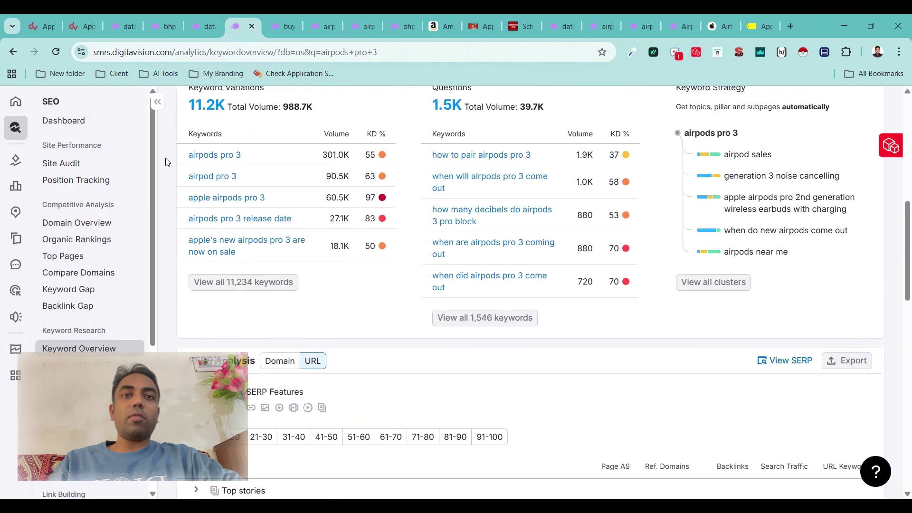
{"action": "scroll", "coordinate": [166, 162], "scroll_direction": "up", "scroll_amount": 6}
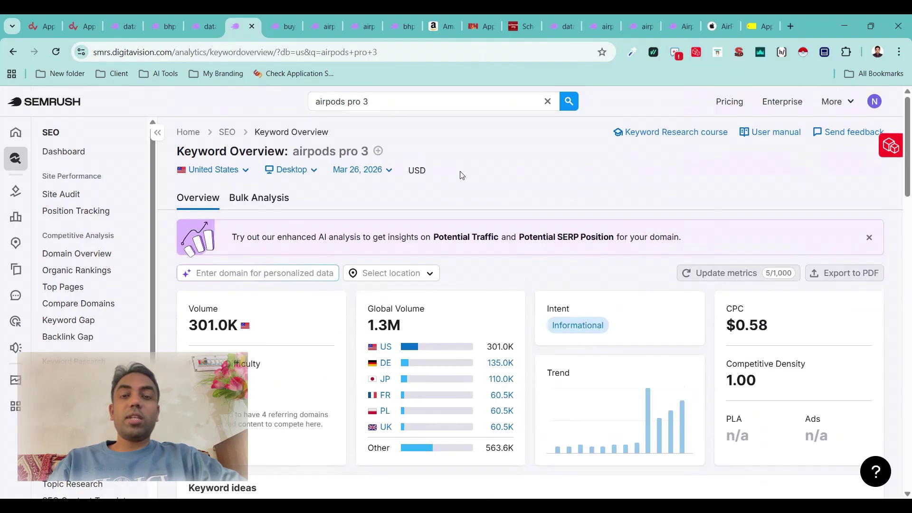
Examine the top ten SERP Analysis results for "airpods pro 3", comparing the brand, retailer and forum pages by authority, backlinks and traffic
{"action": "scroll", "coordinate": [461, 175], "scroll_direction": "down", "scroll_amount": 12}
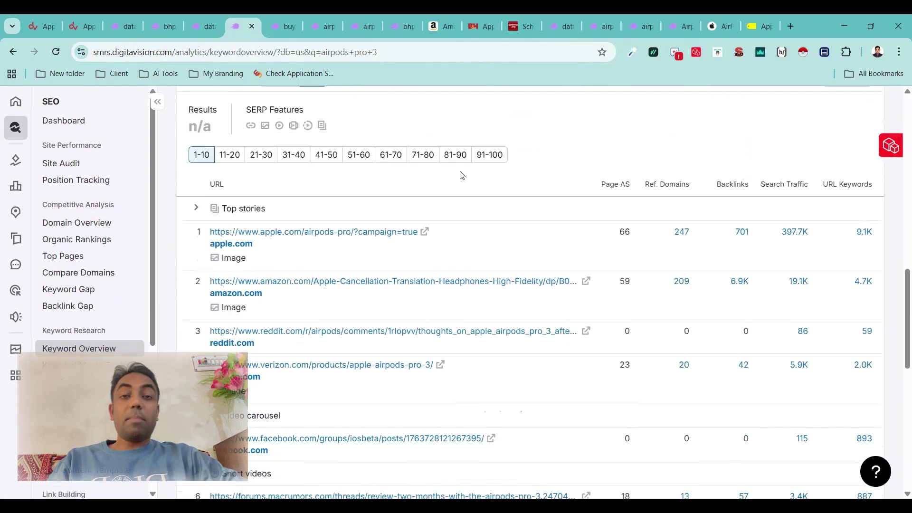
{"action": "scroll", "coordinate": [461, 175], "scroll_direction": "down", "scroll_amount": 2}
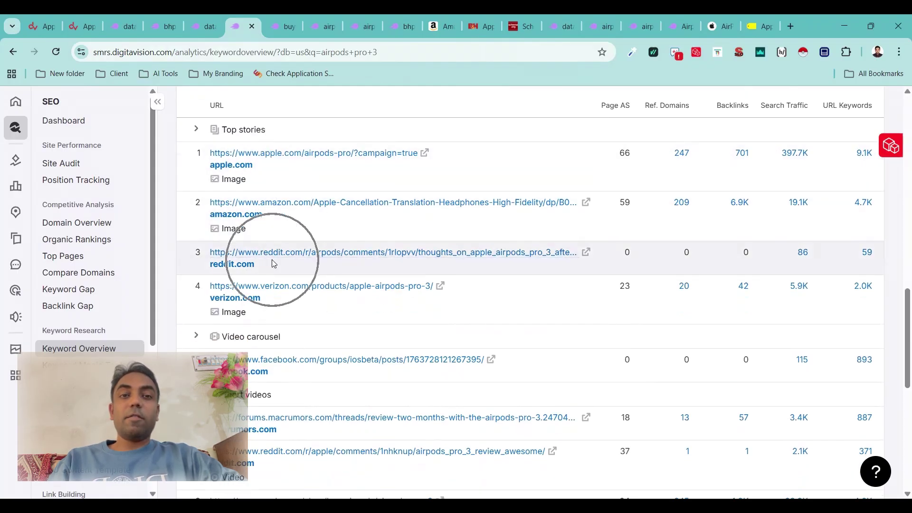
{"action": "scroll", "coordinate": [272, 307], "scroll_direction": "down", "scroll_amount": 1}
{"action": "scroll", "coordinate": [273, 308], "scroll_direction": "down", "scroll_amount": 1}
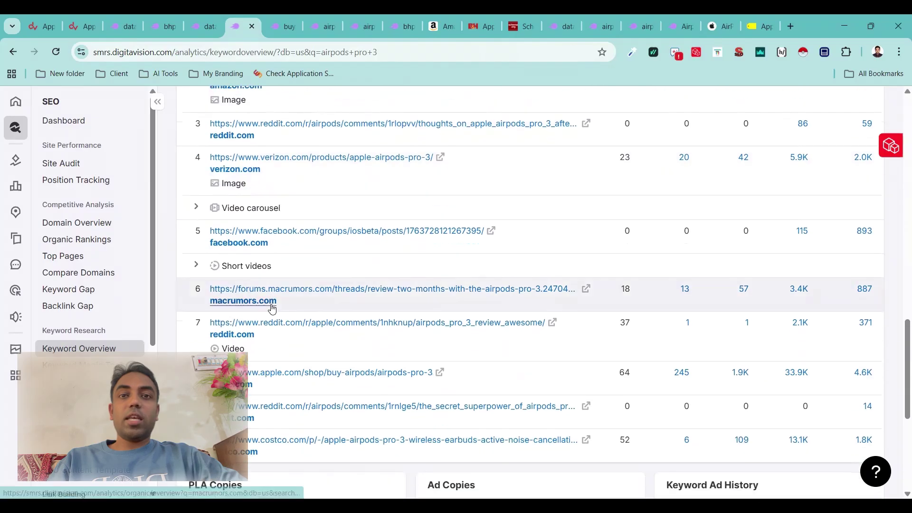
{"action": "left_click", "coordinate": [291, 257]}
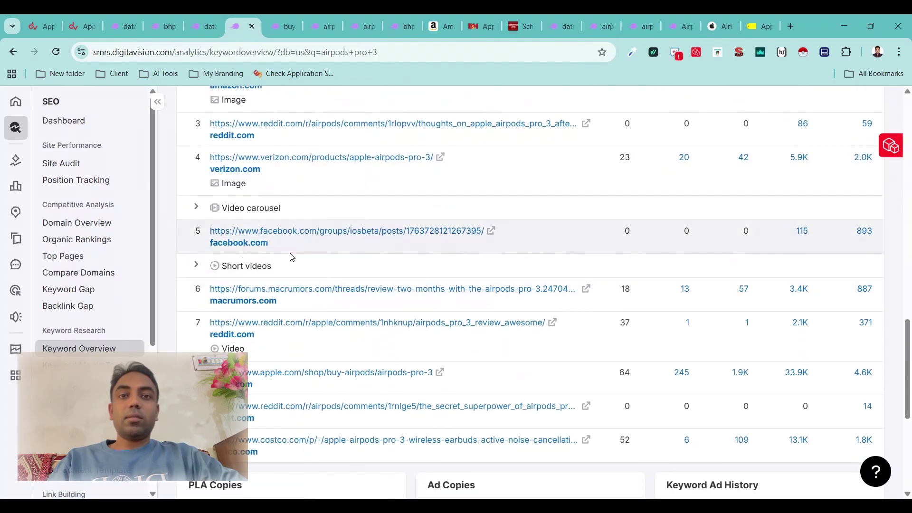
{"action": "scroll", "coordinate": [290, 257], "scroll_direction": "down", "scroll_amount": 1}
{"action": "left_click", "coordinate": [301, 247]}
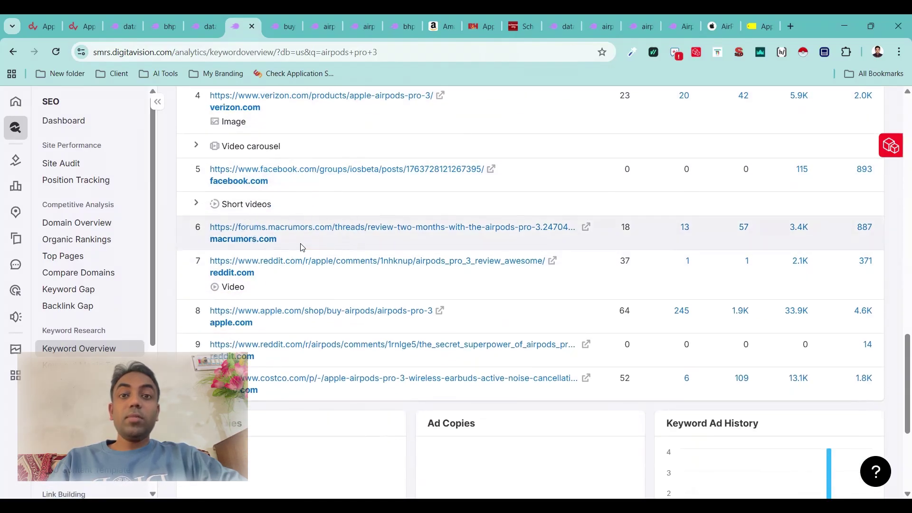
{"action": "scroll", "coordinate": [302, 247], "scroll_direction": "up", "scroll_amount": 3}
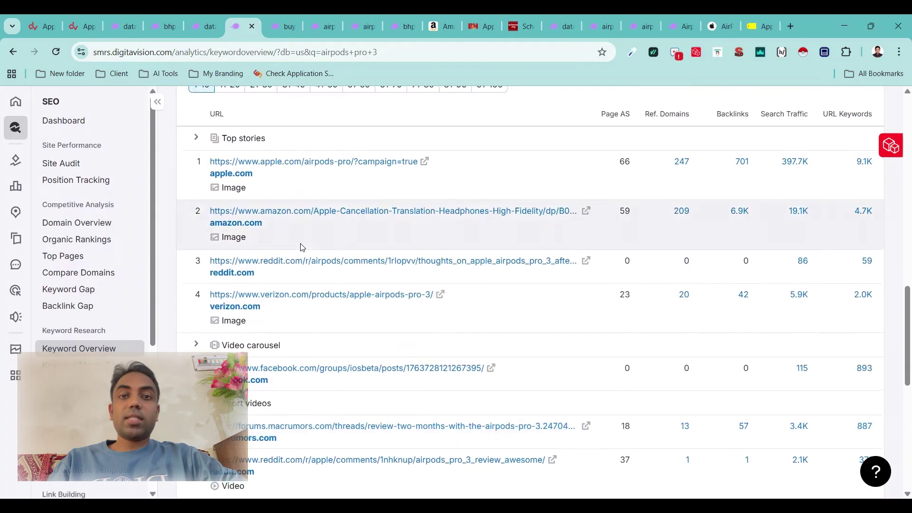
{"action": "scroll", "coordinate": [302, 247], "scroll_direction": "down", "scroll_amount": 2}
{"action": "scroll", "coordinate": [300, 247], "scroll_direction": "down", "scroll_amount": 2}
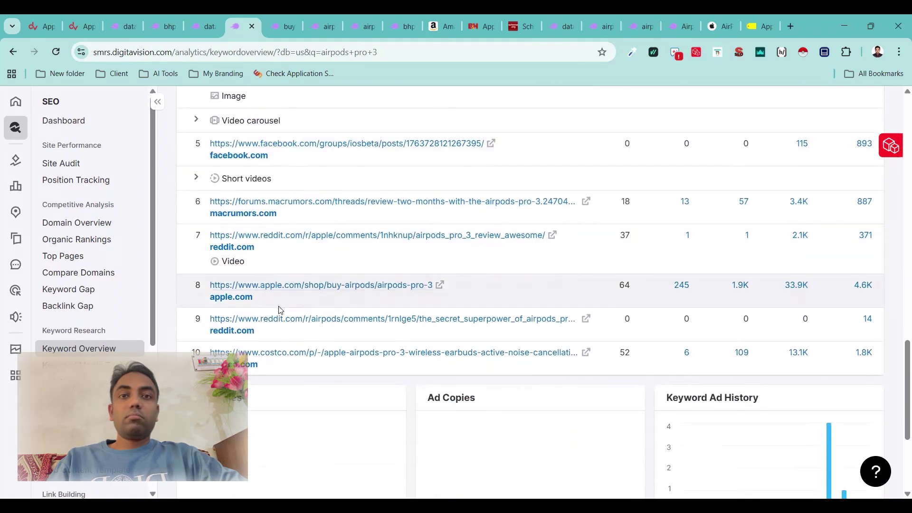
{"action": "scroll", "coordinate": [323, 197], "scroll_direction": "up", "scroll_amount": 4}
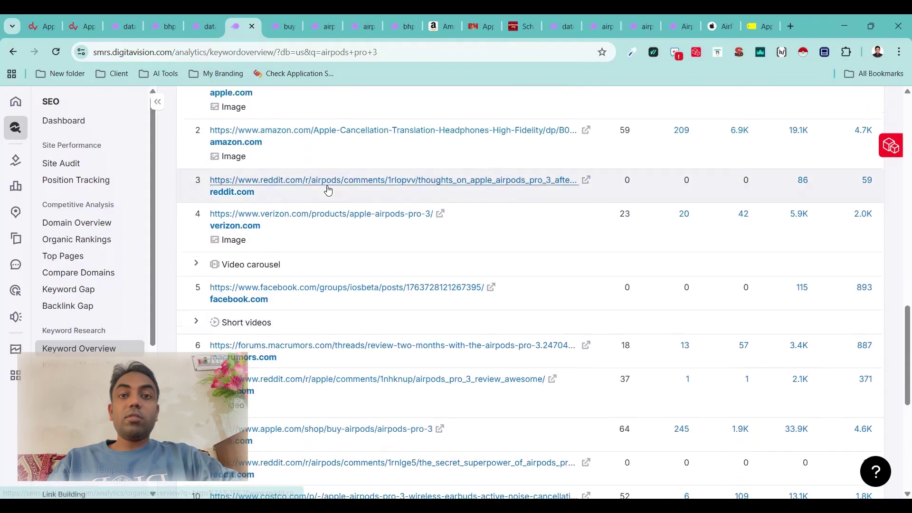
{"action": "scroll", "coordinate": [329, 190], "scroll_direction": "down", "scroll_amount": 4}
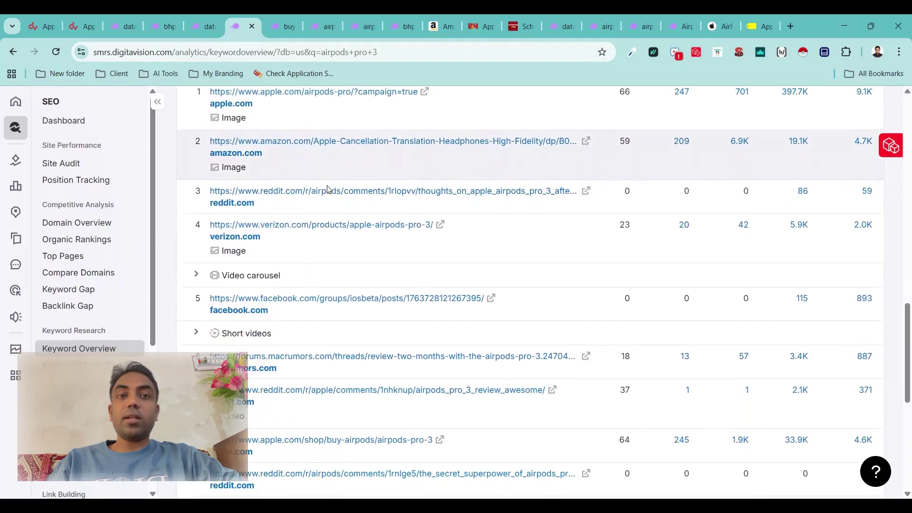
{"action": "scroll", "coordinate": [309, 226], "scroll_direction": "down", "scroll_amount": 1}
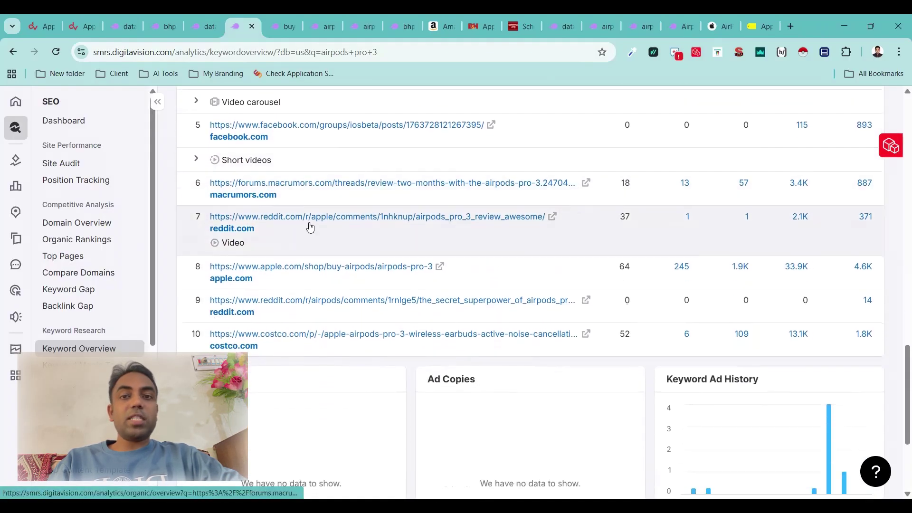
{"action": "scroll", "coordinate": [352, 157], "scroll_direction": "up", "scroll_amount": 2}
{"action": "scroll", "coordinate": [354, 156], "scroll_direction": "up", "scroll_amount": 3}
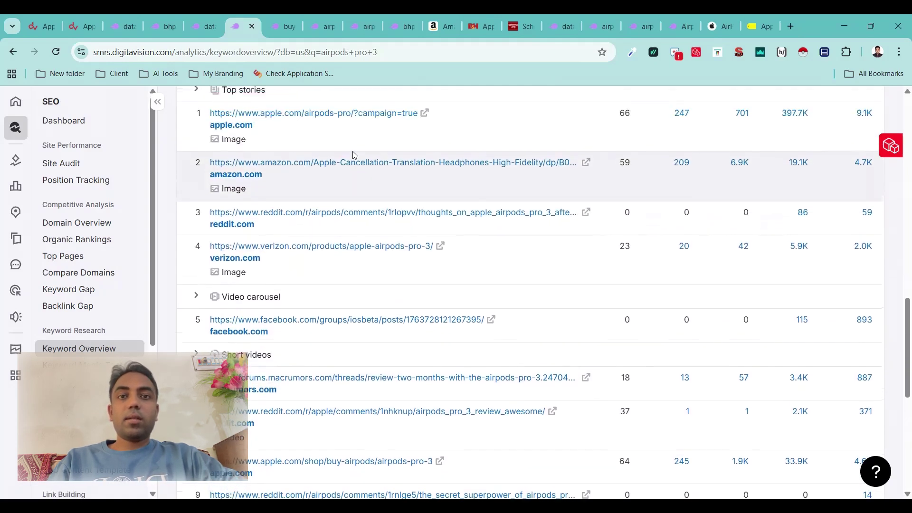
{"action": "scroll", "coordinate": [353, 153], "scroll_direction": "down", "scroll_amount": 1}
{"action": "scroll", "coordinate": [353, 153], "scroll_direction": "up", "scroll_amount": 1}
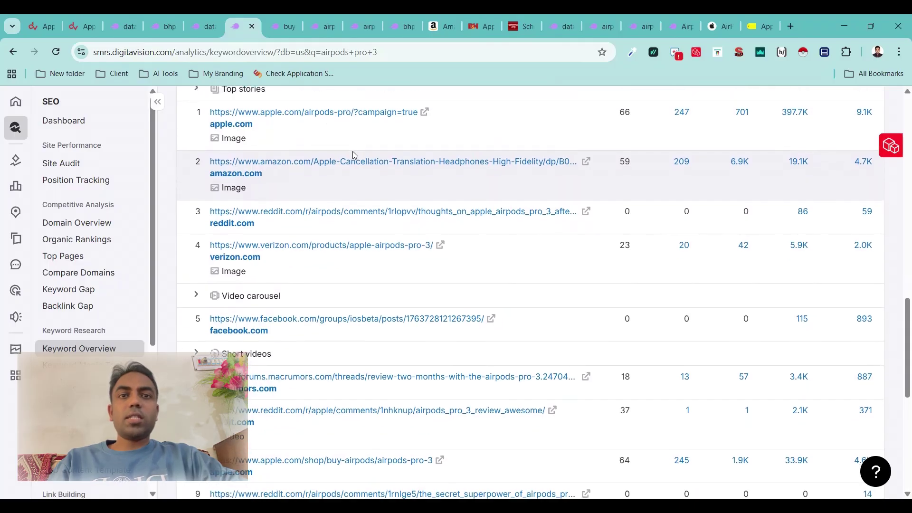
Recheck the mix of brand, retailer, forum and social pages in the "airpods pro 3" SERP Analysis against the report's keyword ideas
{"action": "key", "text": "F11"}
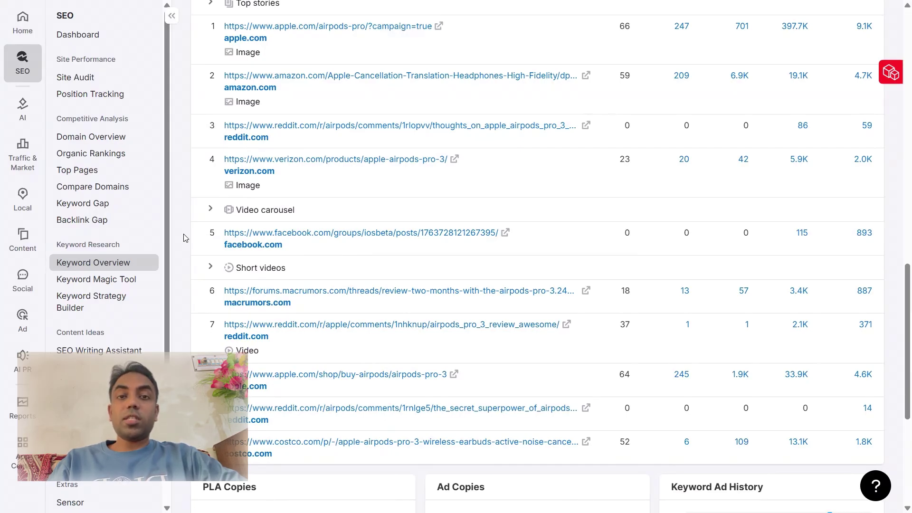
{"action": "key", "text": "F11"}
{"action": "scroll", "coordinate": [168, 253], "scroll_direction": "up", "scroll_amount": 3}
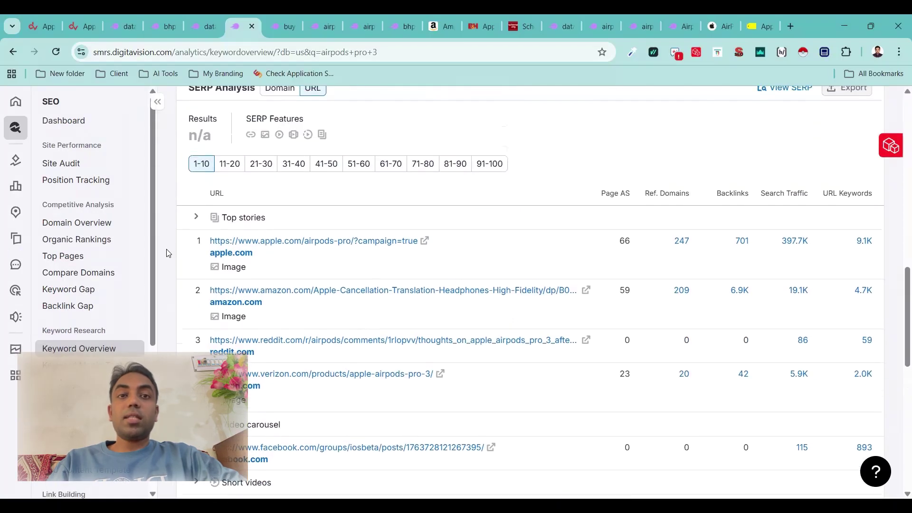
{"action": "scroll", "coordinate": [168, 253], "scroll_direction": "down", "scroll_amount": 3}
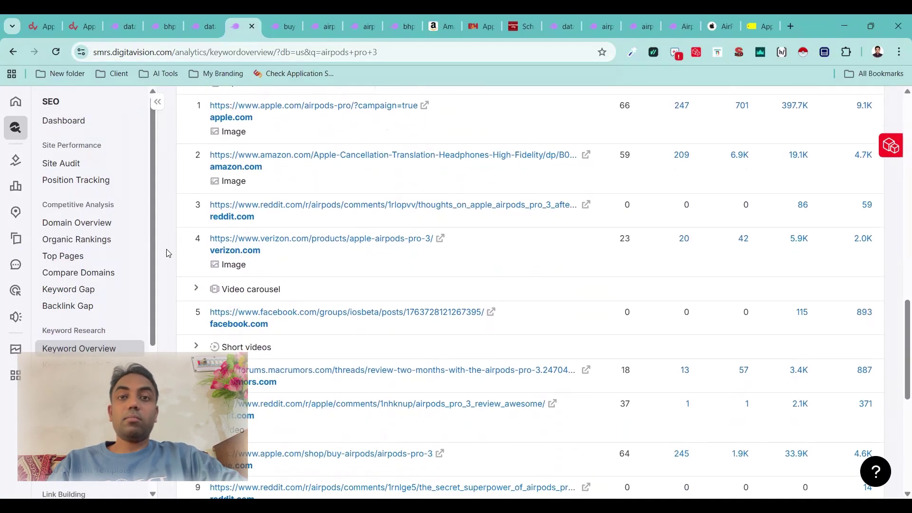
{"action": "scroll", "coordinate": [169, 253], "scroll_direction": "down", "scroll_amount": 1}
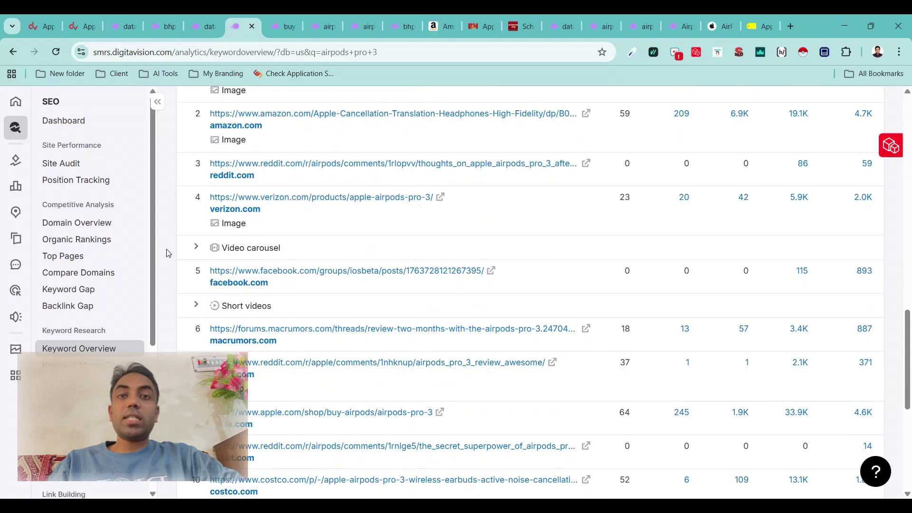
{"action": "scroll", "coordinate": [169, 253], "scroll_direction": "up", "scroll_amount": 1}
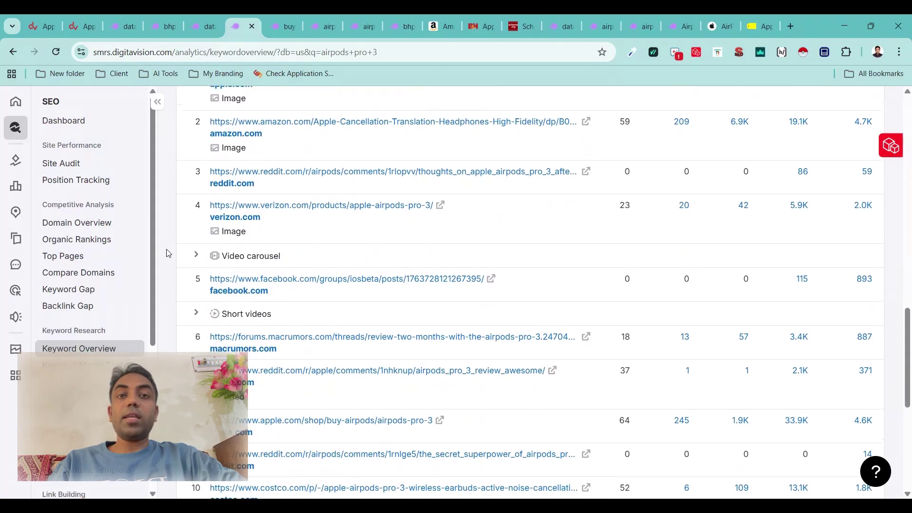
{"action": "scroll", "coordinate": [169, 253], "scroll_direction": "up", "scroll_amount": 1}
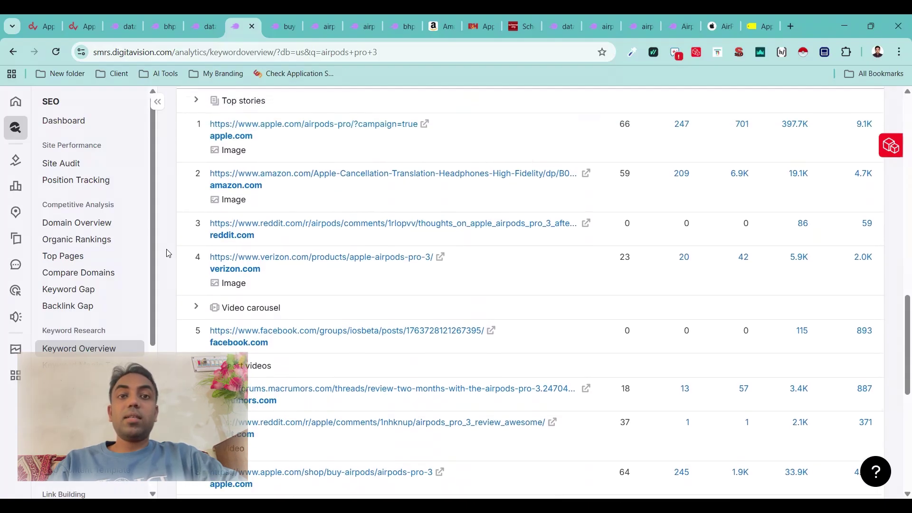
{"action": "scroll", "coordinate": [168, 254], "scroll_direction": "up", "scroll_amount": 2}
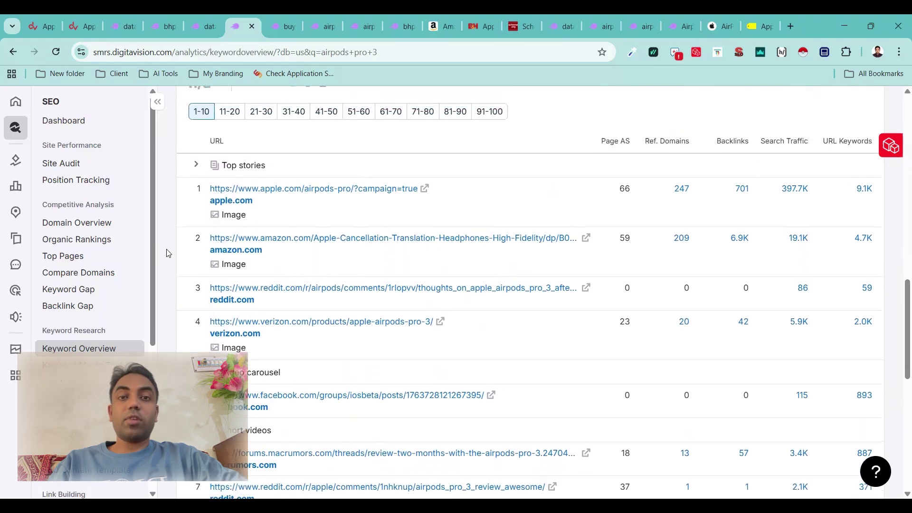
{"action": "scroll", "coordinate": [169, 253], "scroll_direction": "up", "scroll_amount": 4}
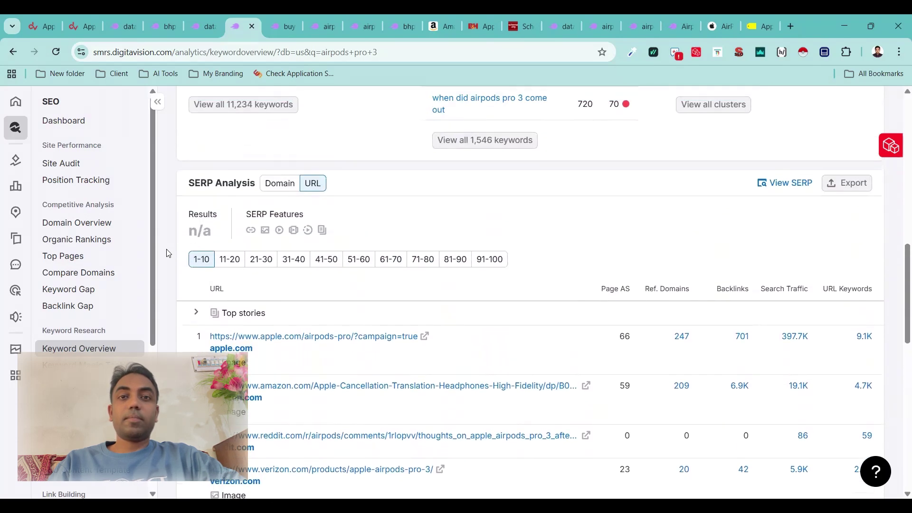
{"action": "scroll", "coordinate": [169, 253], "scroll_direction": "up", "scroll_amount": 1}
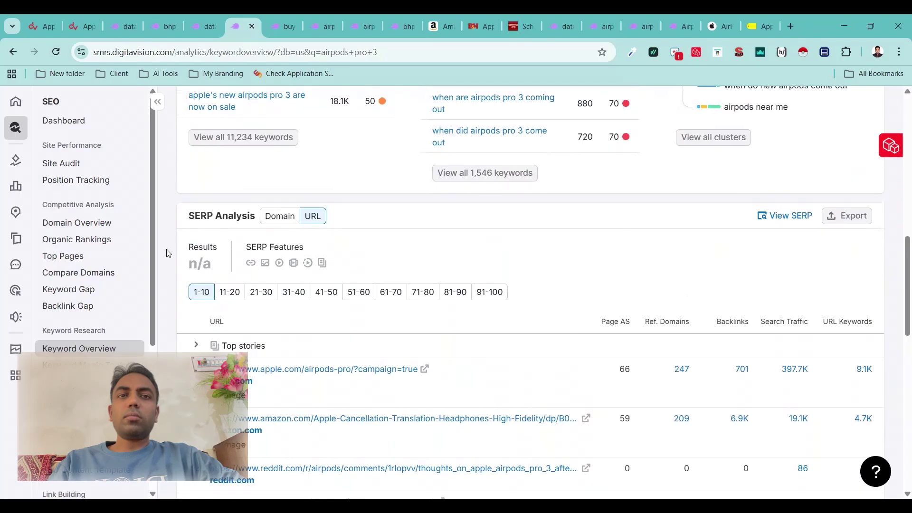
{"action": "scroll", "coordinate": [166, 253], "scroll_direction": "up", "scroll_amount": 8}
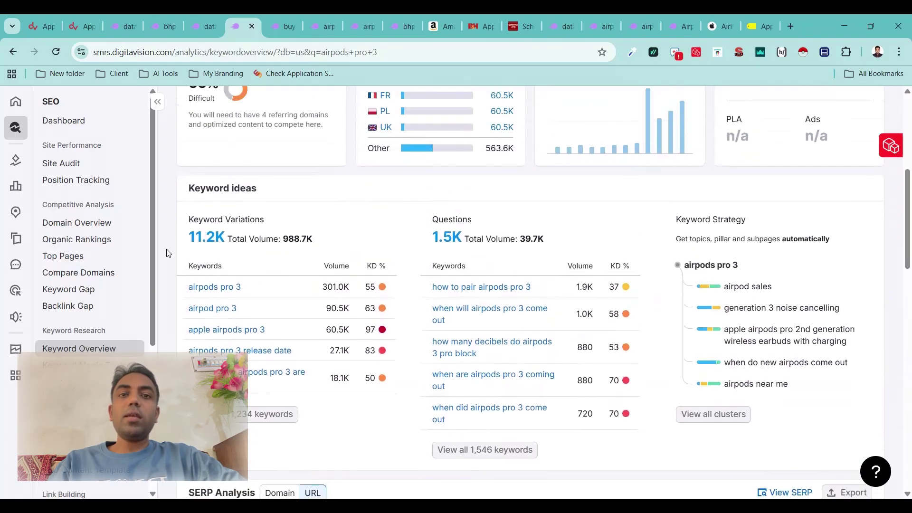
{"action": "scroll", "coordinate": [166, 253], "scroll_direction": "up", "scroll_amount": 6}
Switch to the "buy airpods pro 3" Keyword Overview report and compare its top ten SERP results by page authority, referring domains and backlinks
{"action": "left_click", "coordinate": [275, 19]}
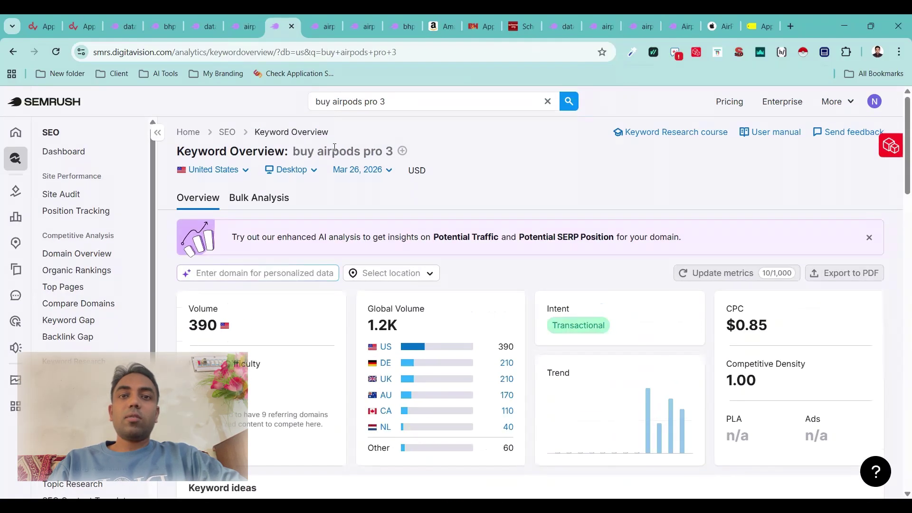
{"action": "scroll", "coordinate": [335, 223], "scroll_direction": "down", "scroll_amount": 20}
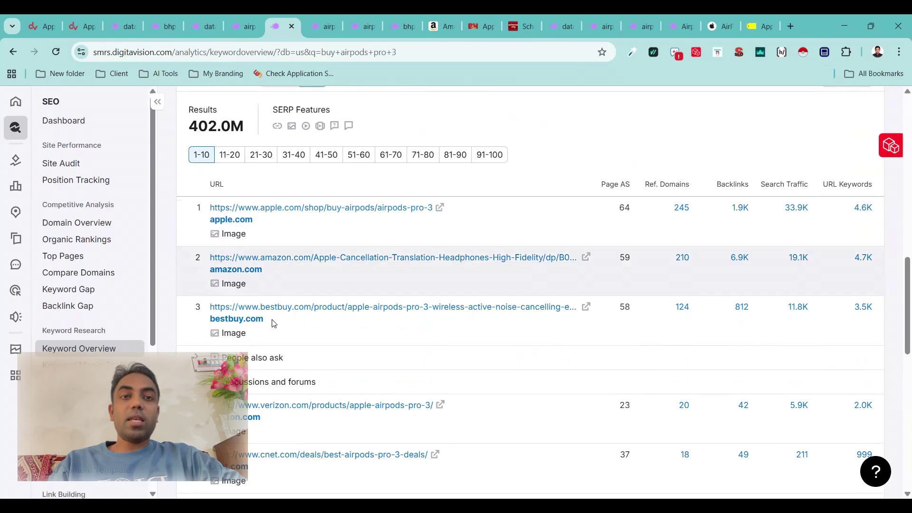
{"action": "scroll", "coordinate": [274, 333], "scroll_direction": "down", "scroll_amount": 3}
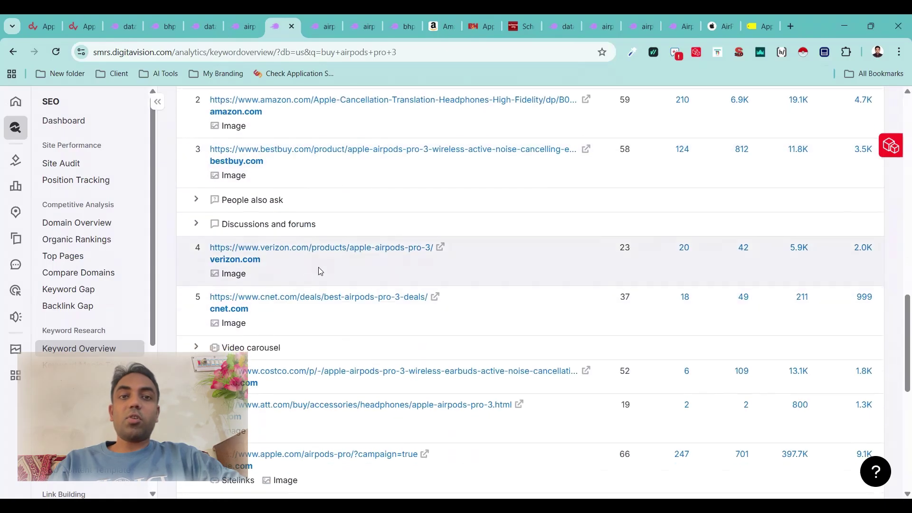
{"action": "scroll", "coordinate": [319, 271], "scroll_direction": "up", "scroll_amount": 2}
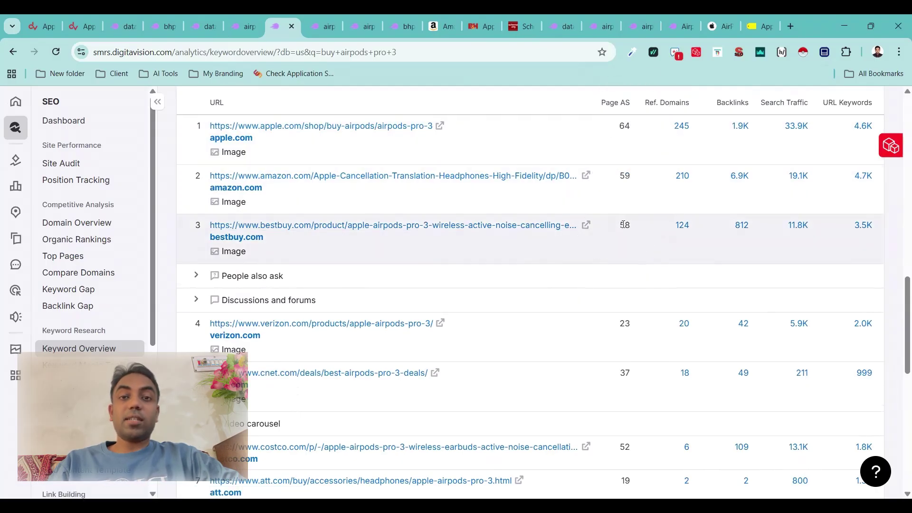
{"action": "scroll", "coordinate": [482, 337], "scroll_direction": "down", "scroll_amount": 3}
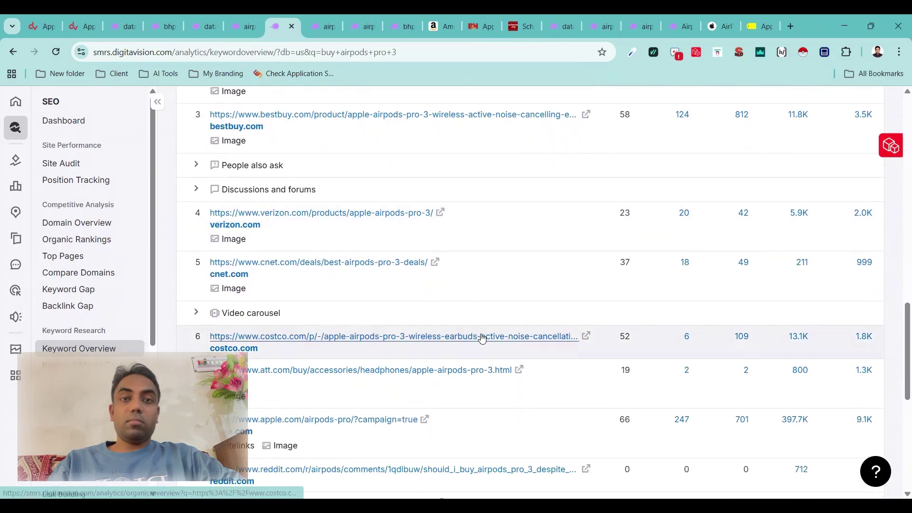
{"action": "scroll", "coordinate": [481, 336], "scroll_direction": "down", "scroll_amount": 3}
{"action": "scroll", "coordinate": [480, 336], "scroll_direction": "up", "scroll_amount": 7}
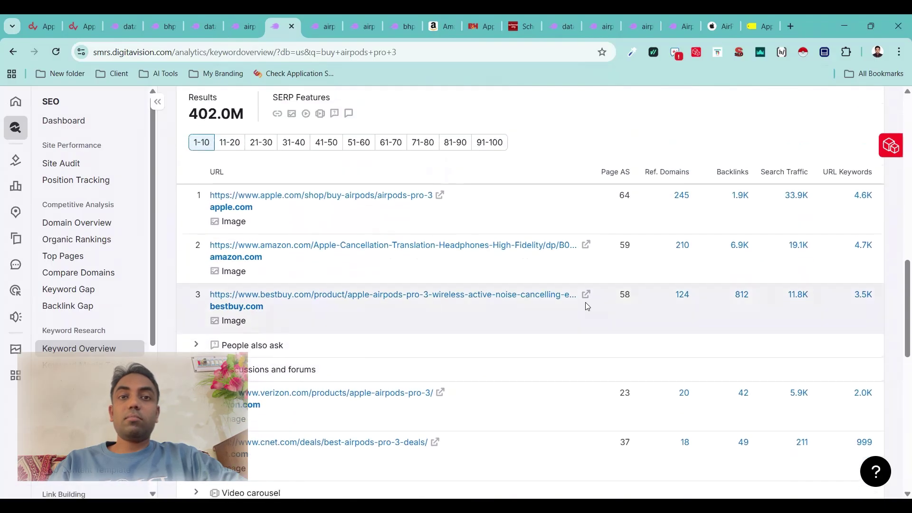
Check DataVision's Authority Score in its Domain Overview report and return to the "buy airpods pro 3" keyword report
{"action": "left_click", "coordinate": [127, 26]}
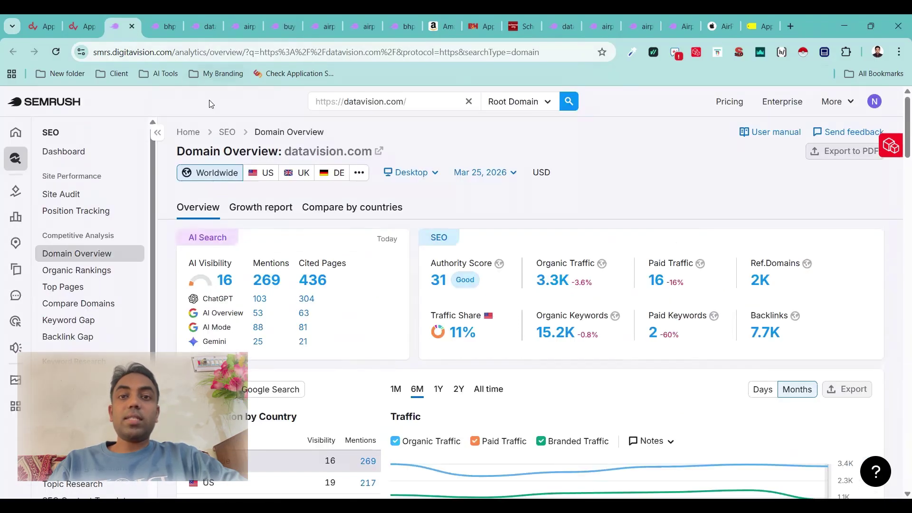
{"action": "left_click", "coordinate": [240, 17]}
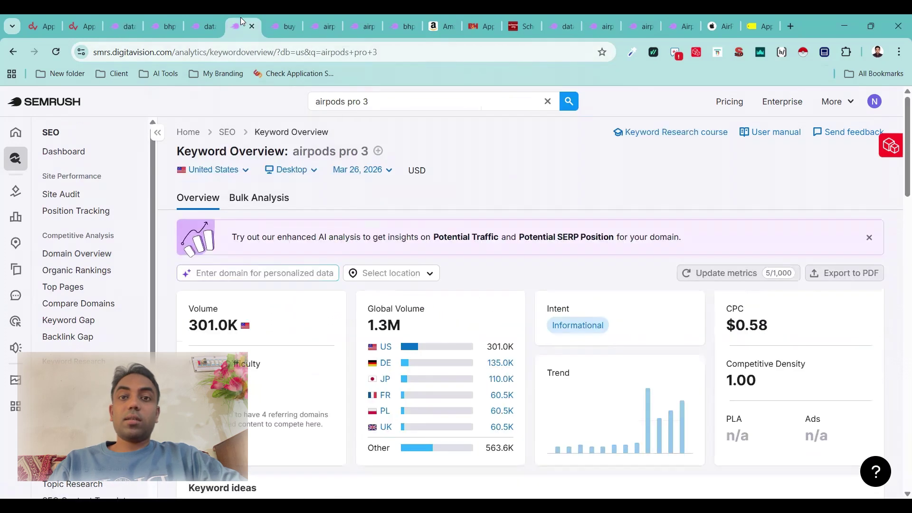
{"action": "left_click", "coordinate": [274, 16]}
Examine which retailers, carriers and deal pages rank for "buy airpods pro 3" in SERP Analysis, including the lower-authority ones
{"action": "scroll", "coordinate": [256, 285], "scroll_direction": "up", "scroll_amount": 1}
{"action": "scroll", "coordinate": [256, 285], "scroll_direction": "down", "scroll_amount": 4}
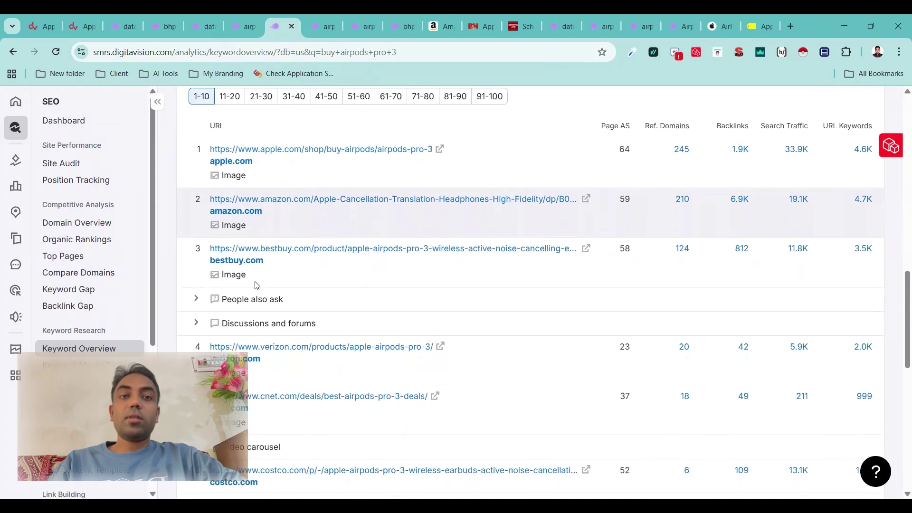
{"action": "mouse_move", "coordinate": [252, 324]}
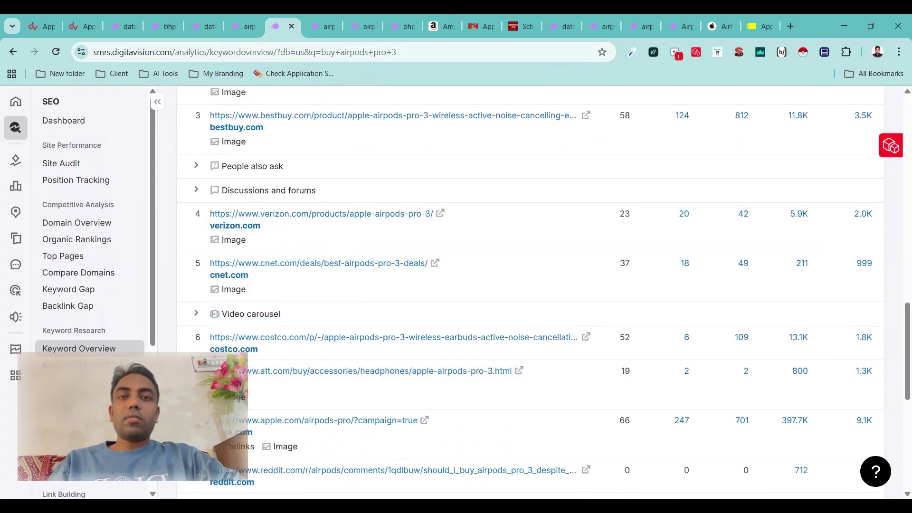
{"action": "scroll", "coordinate": [252, 313], "scroll_direction": "down", "scroll_amount": 2}
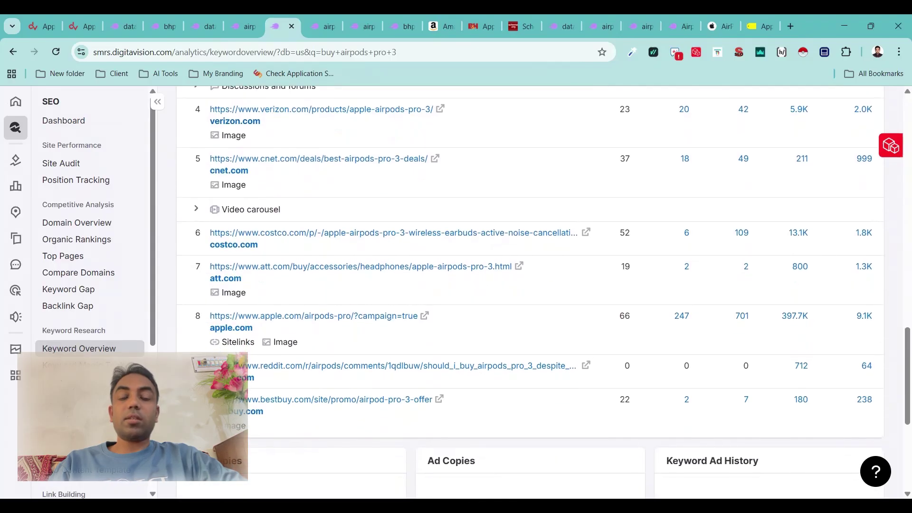
{"action": "scroll", "coordinate": [544, 288], "scroll_direction": "up", "scroll_amount": 2}
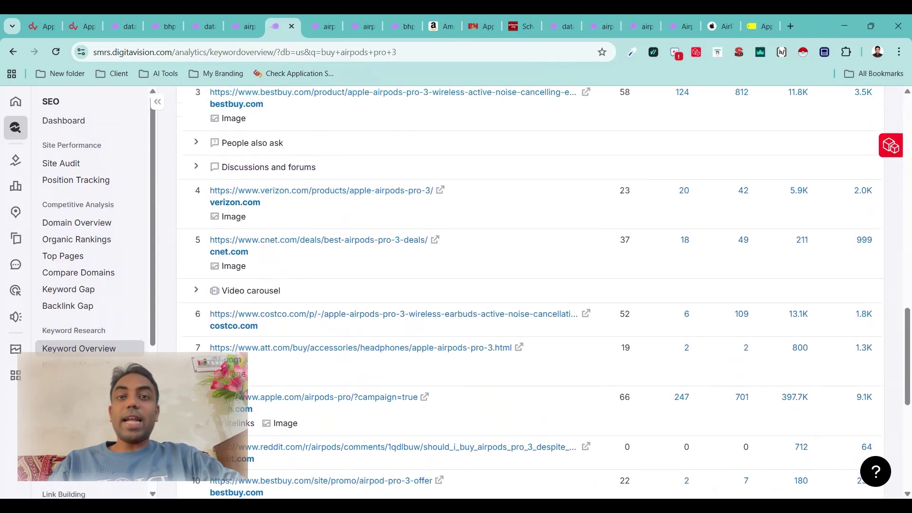
{"action": "scroll", "coordinate": [543, 288], "scroll_direction": "up", "scroll_amount": 3}
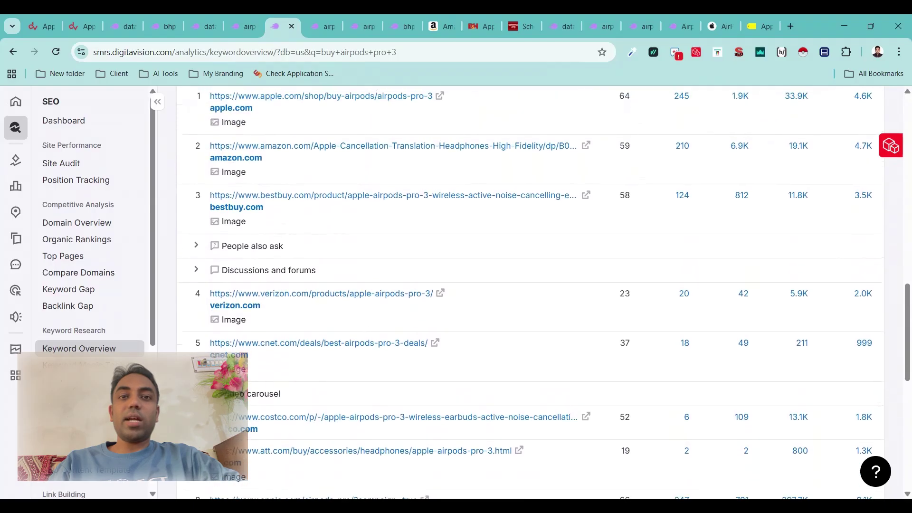
{"action": "scroll", "coordinate": [543, 288], "scroll_direction": "up", "scroll_amount": 3}
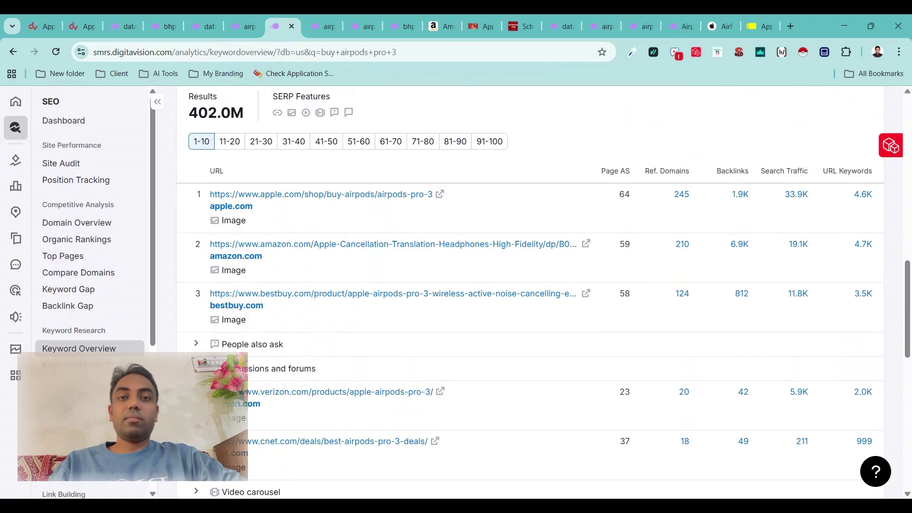
{"action": "scroll", "coordinate": [543, 287], "scroll_direction": "up", "scroll_amount": 1}
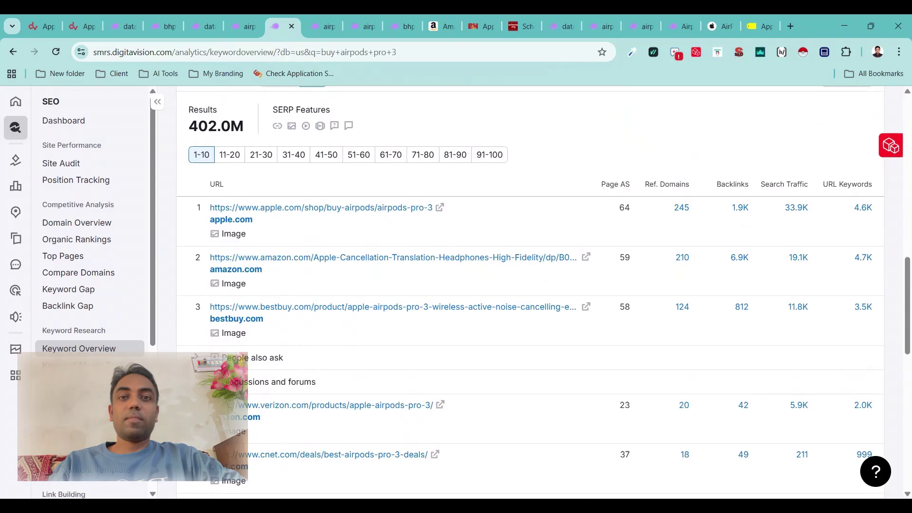
Switch to the "airpods pro 3 best price" Keyword Overview report and review its volume, keyword difficulty, intent and keyword variations
{"action": "left_click", "coordinate": [314, 19]}
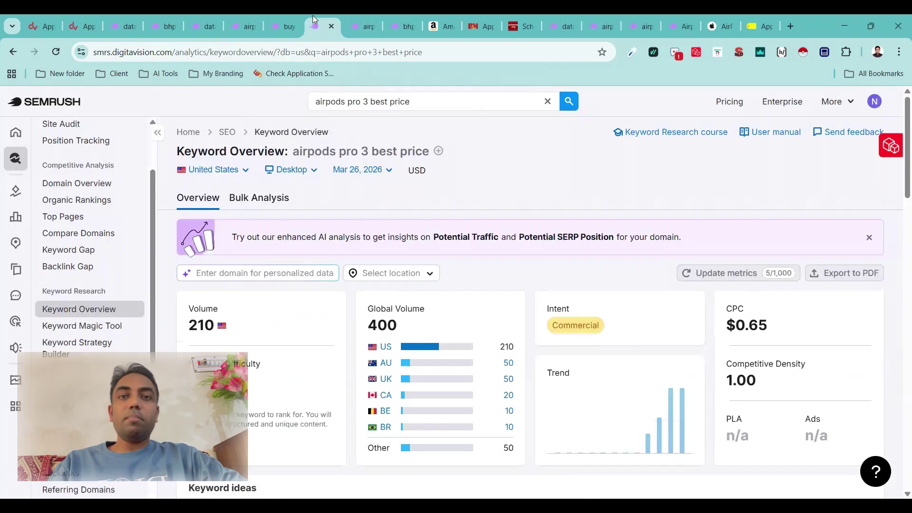
{"action": "scroll", "coordinate": [303, 376], "scroll_direction": "down", "scroll_amount": 12}
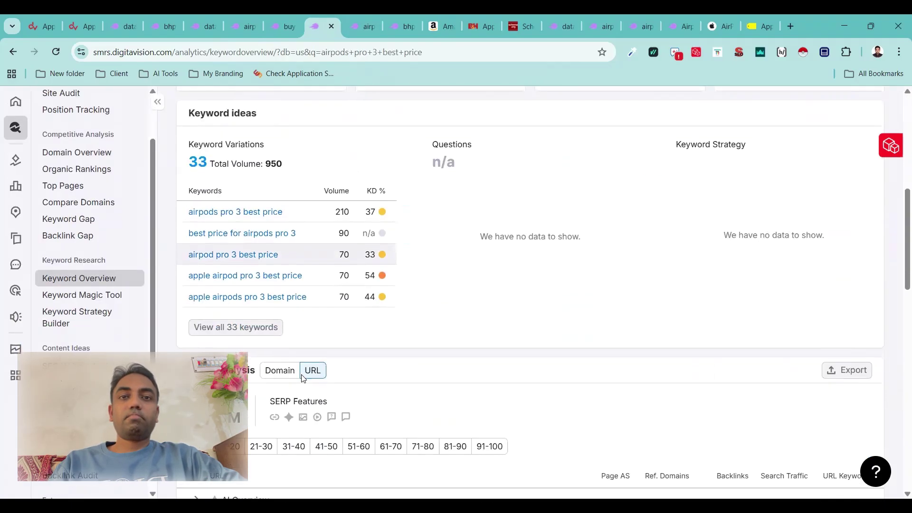
{"action": "scroll", "coordinate": [302, 378], "scroll_direction": "down", "scroll_amount": 3}
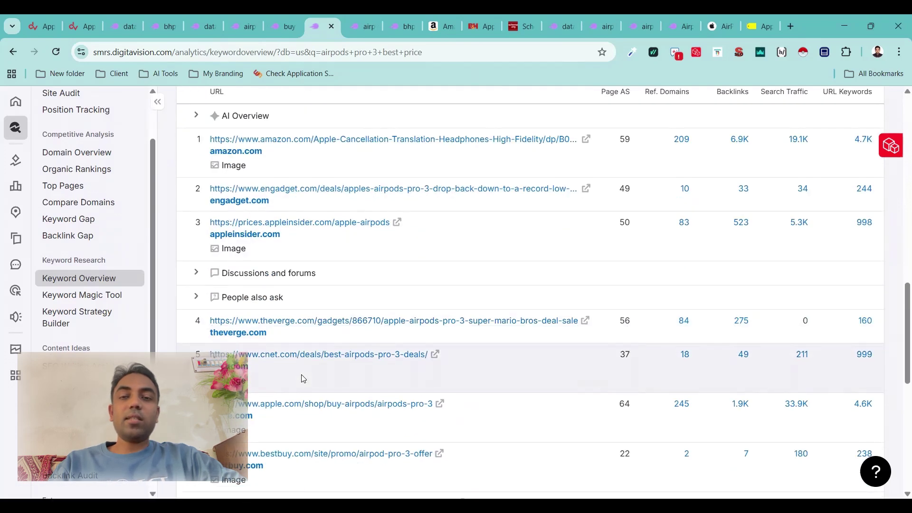
{"action": "key", "text": "F11"}
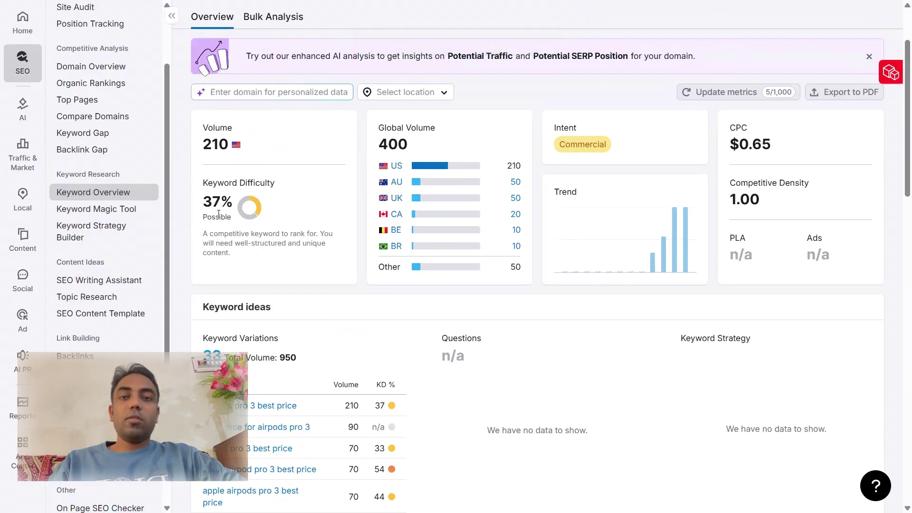
Examine the top ten SERP Analysis results for "airpods pro 3 best price", comparing retailer, deal-article and forum pages by authority and backlinks
{"action": "scroll", "coordinate": [219, 213], "scroll_direction": "down", "scroll_amount": 9}
{"action": "scroll", "coordinate": [220, 216], "scroll_direction": "down", "scroll_amount": 3}
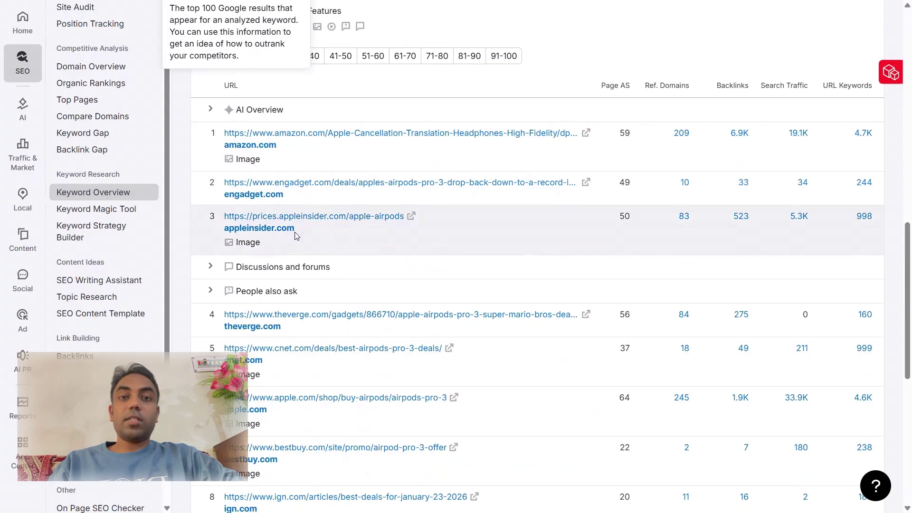
{"action": "scroll", "coordinate": [280, 335], "scroll_direction": "down", "scroll_amount": 2}
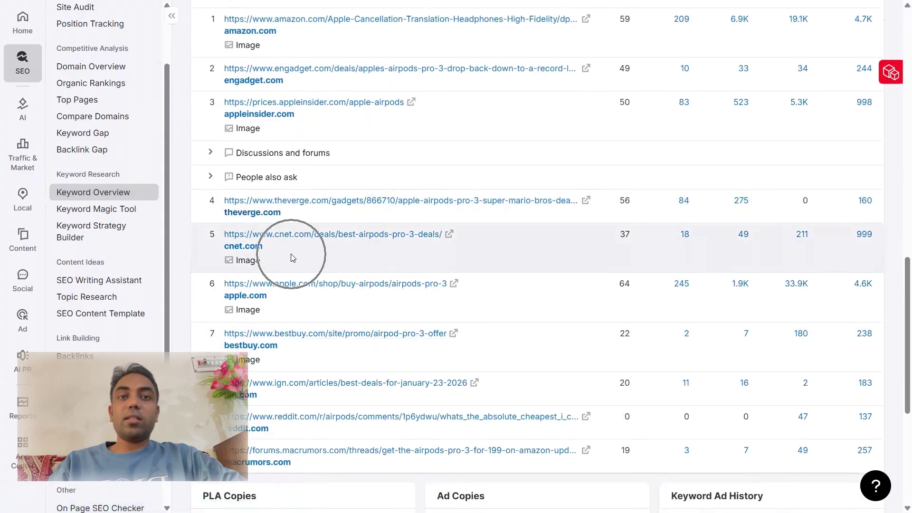
{"action": "scroll", "coordinate": [292, 390], "scroll_direction": "down", "scroll_amount": 1}
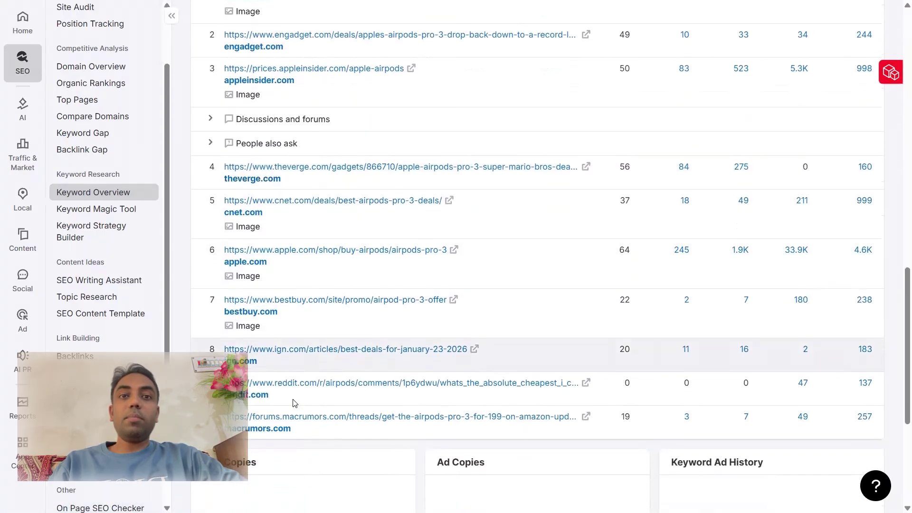
{"action": "scroll", "coordinate": [293, 402], "scroll_direction": "up", "scroll_amount": 1}
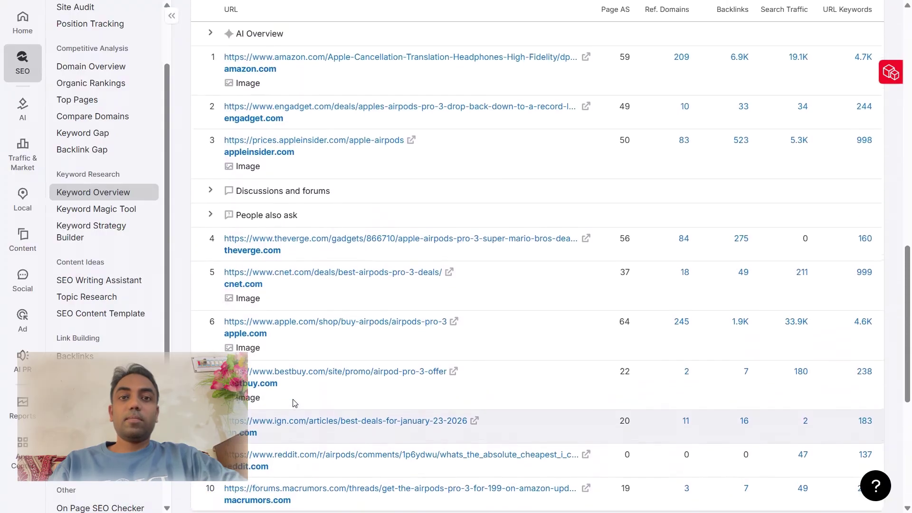
{"action": "scroll", "coordinate": [293, 403], "scroll_direction": "up", "scroll_amount": 1}
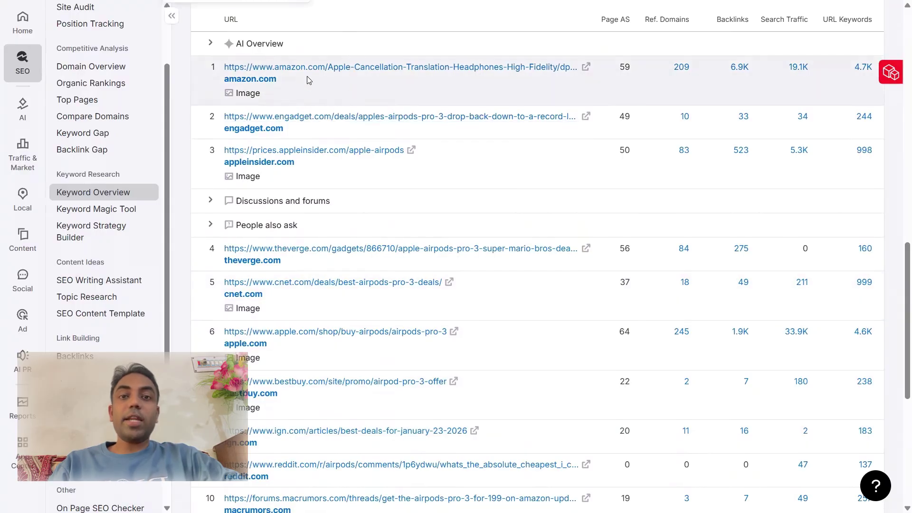
{"action": "scroll", "coordinate": [307, 80], "scroll_direction": "up", "scroll_amount": 1}
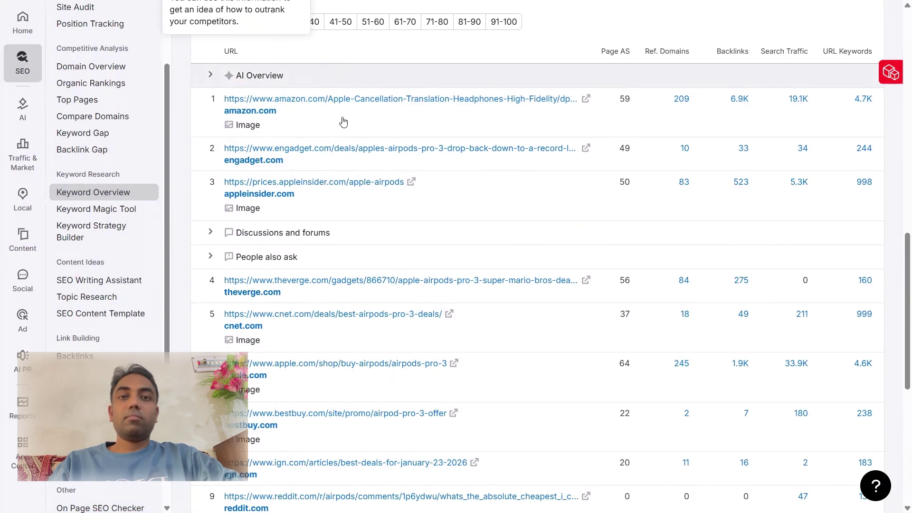
Leave full-screen view and recheck the top SERP Analysis results for "airpods pro 3 best price"
{"action": "key", "text": "F11"}
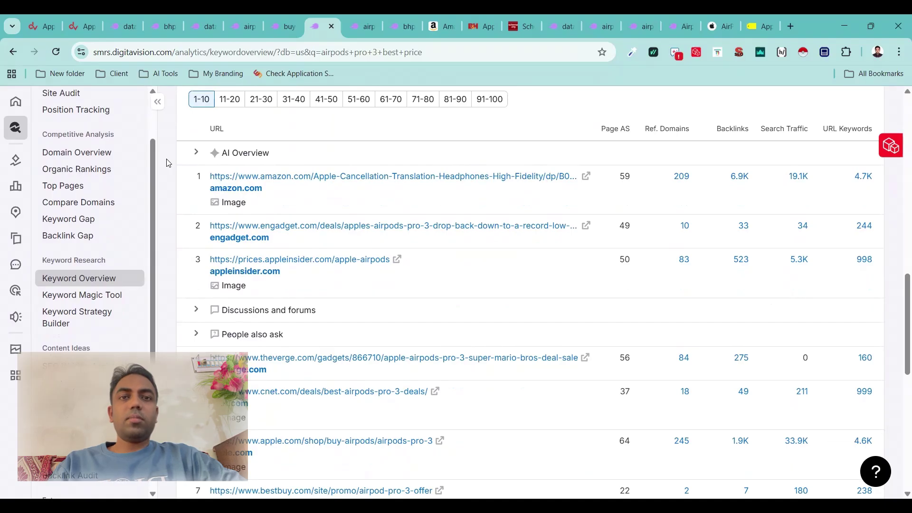
{"action": "scroll", "coordinate": [166, 163], "scroll_direction": "down", "scroll_amount": 1}
{"action": "scroll", "coordinate": [167, 163], "scroll_direction": "up", "scroll_amount": 1}
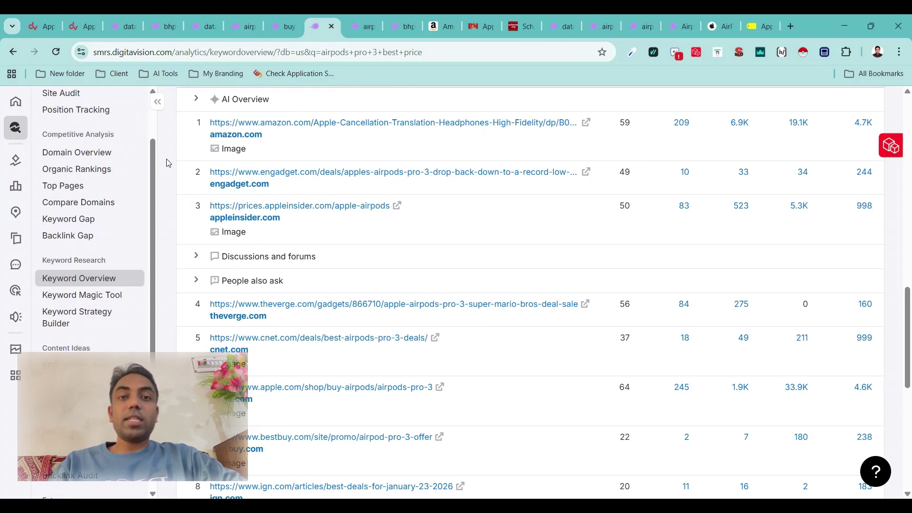
{"action": "scroll", "coordinate": [167, 162], "scroll_direction": "up", "scroll_amount": 1}
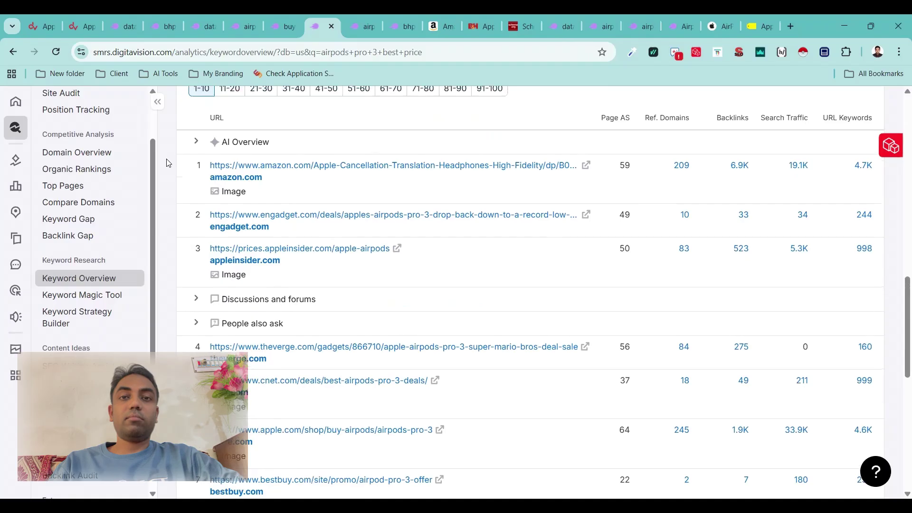
Switch to the "airpods pro 3 MFHP4LL/A" Keyword Overview report and review its volume, keyword difficulty, intent and keyword variations
{"action": "key", "text": "ctrl+Tab"}
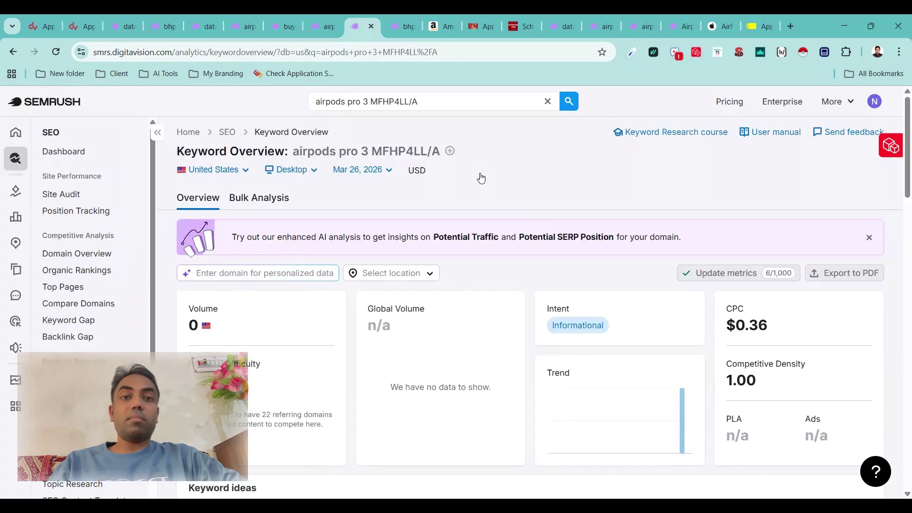
{"action": "scroll", "coordinate": [481, 175], "scroll_direction": "down", "scroll_amount": 5}
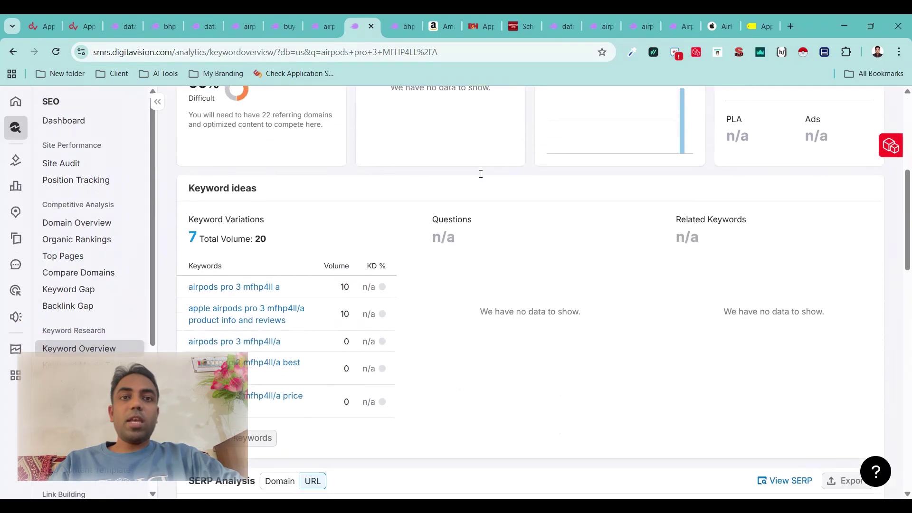
{"action": "scroll", "coordinate": [482, 174], "scroll_direction": "down", "scroll_amount": 6}
{"action": "scroll", "coordinate": [481, 177], "scroll_direction": "up", "scroll_amount": 6}
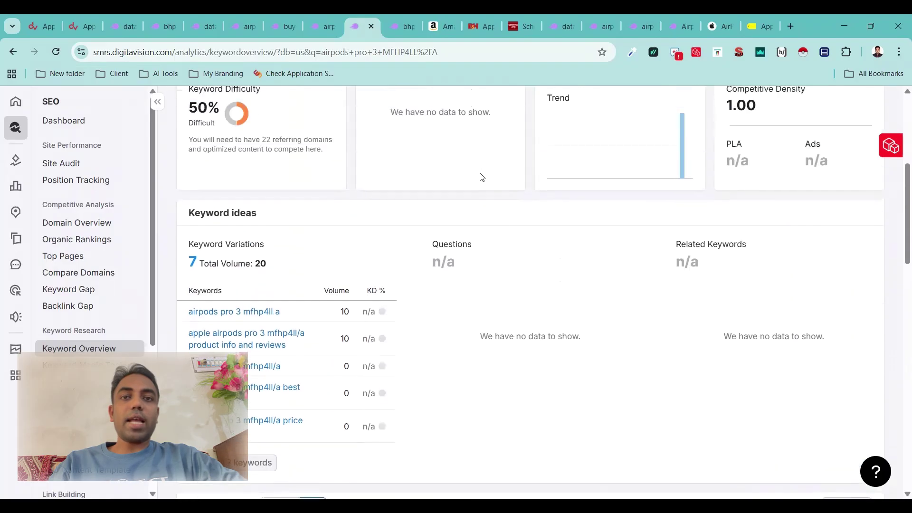
{"action": "scroll", "coordinate": [481, 177], "scroll_direction": "up", "scroll_amount": 5}
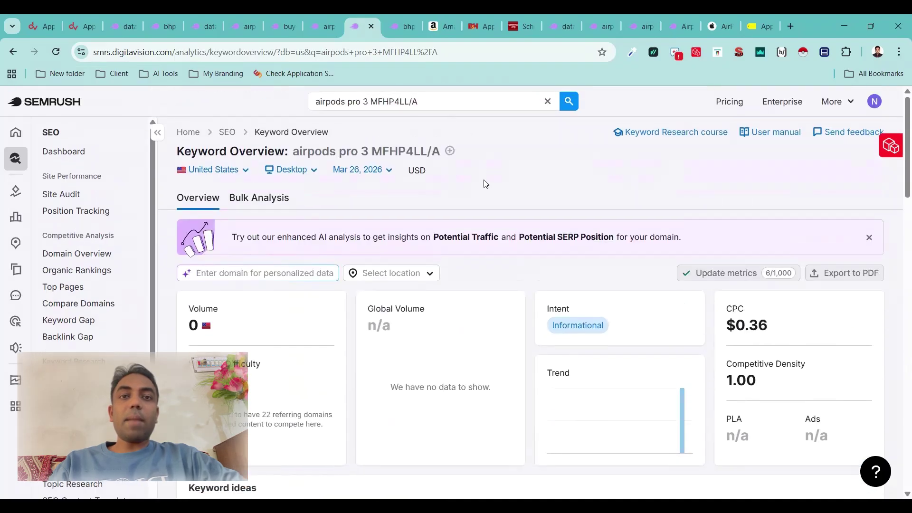
Examine the top-ranking SERP Analysis pages for "airpods pro 3 MFHP4LL/A" by authority and backlinks, rechecking the keyword's search volume
{"action": "scroll", "coordinate": [484, 181], "scroll_direction": "down", "scroll_amount": 4}
{"action": "scroll", "coordinate": [485, 186], "scroll_direction": "down", "scroll_amount": 5}
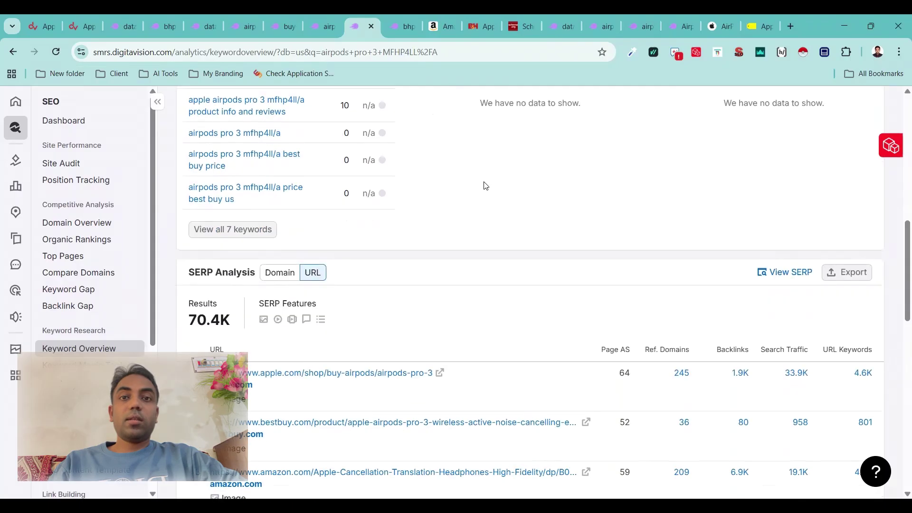
{"action": "scroll", "coordinate": [486, 185], "scroll_direction": "up", "scroll_amount": 1}
{"action": "scroll", "coordinate": [486, 185], "scroll_direction": "down", "scroll_amount": 2}
{"action": "scroll", "coordinate": [485, 185], "scroll_direction": "down", "scroll_amount": 2}
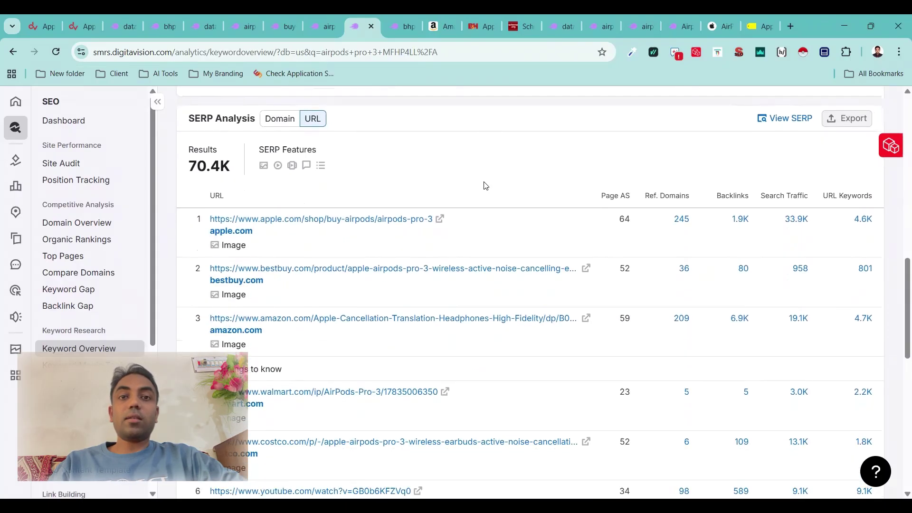
{"action": "scroll", "coordinate": [485, 185], "scroll_direction": "down", "scroll_amount": 1}
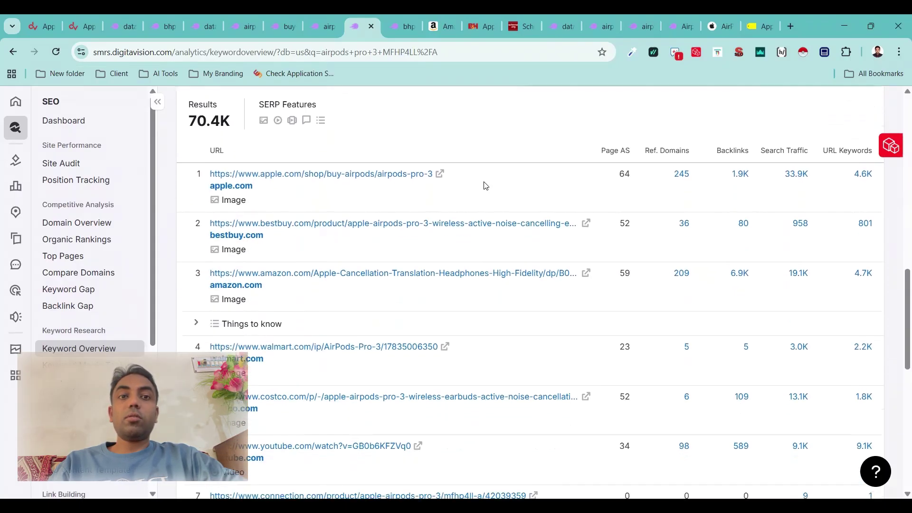
{"action": "scroll", "coordinate": [485, 185], "scroll_direction": "down", "scroll_amount": 1}
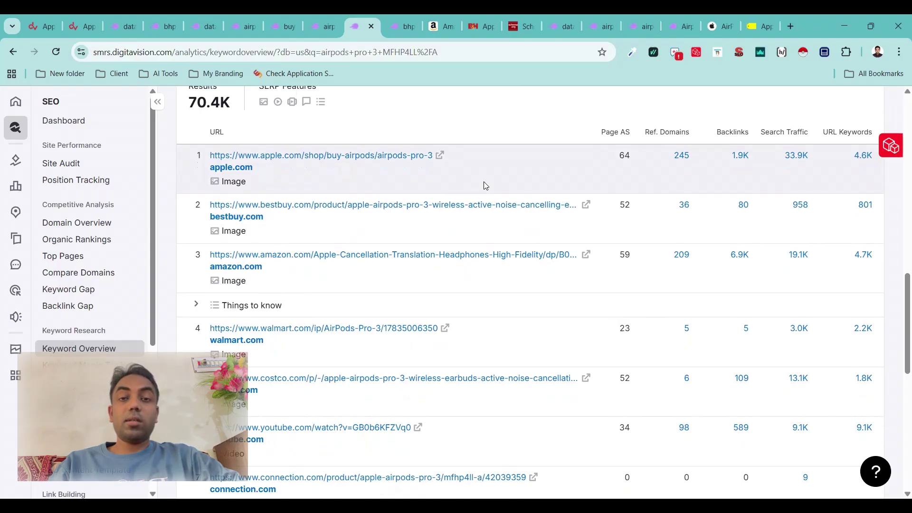
{"action": "scroll", "coordinate": [486, 186], "scroll_direction": "up", "scroll_amount": 15}
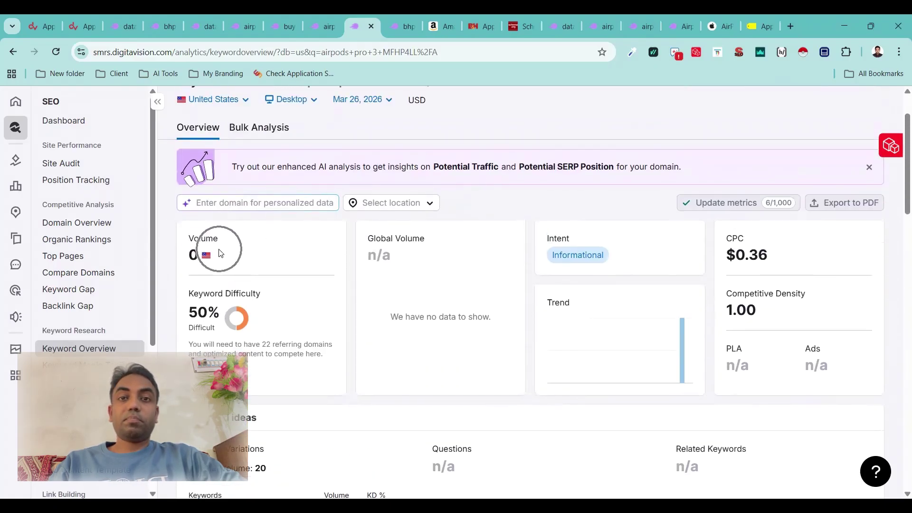
{"action": "scroll", "coordinate": [214, 249], "scroll_direction": "down", "scroll_amount": 15}
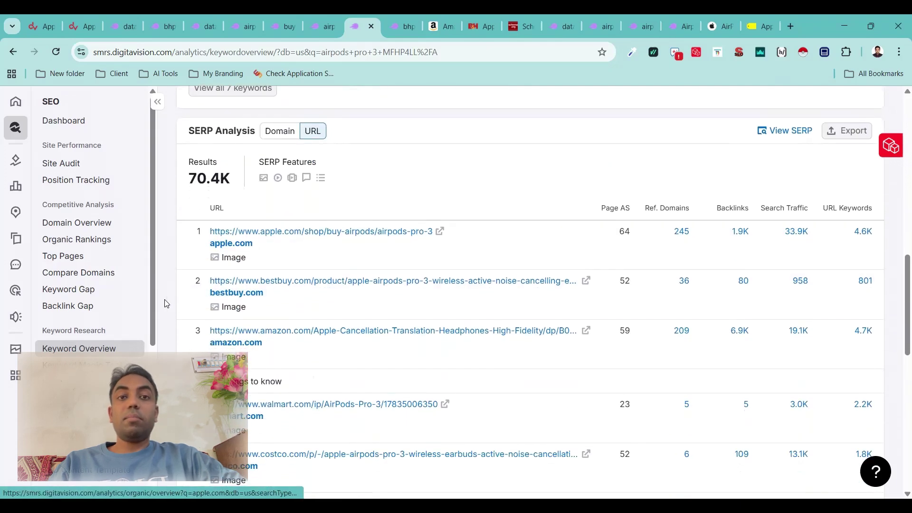
Examine the lower SERP Analysis results for the model-number keyword, including the connection.com, brandsmartusa.com and target.com pages, by authority and referring domains
{"action": "scroll", "coordinate": [167, 304], "scroll_direction": "down", "scroll_amount": 2}
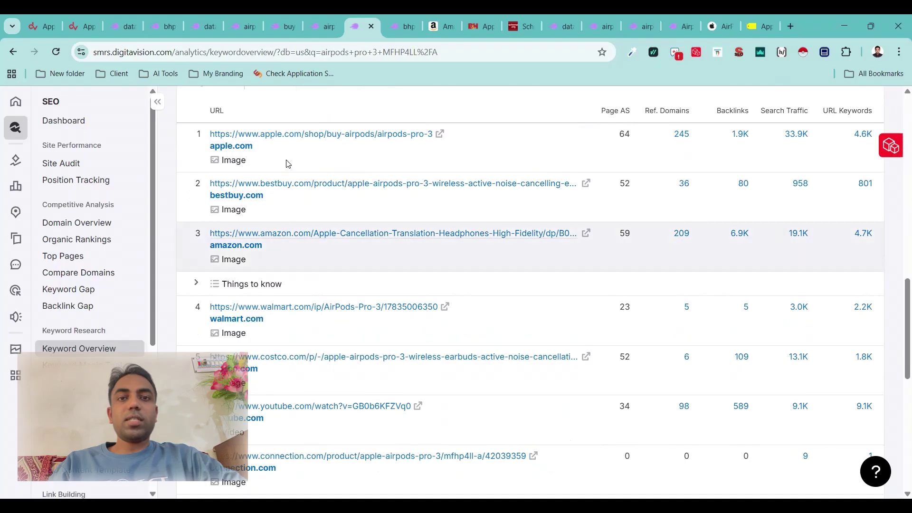
{"action": "scroll", "coordinate": [262, 373], "scroll_direction": "down", "scroll_amount": 2}
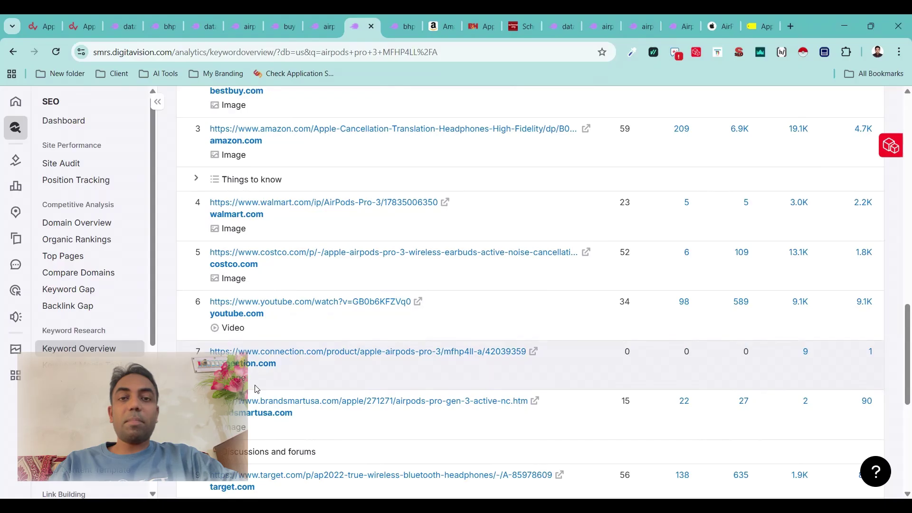
{"action": "scroll", "coordinate": [243, 351], "scroll_direction": "down", "scroll_amount": 2}
{"action": "scroll", "coordinate": [230, 318], "scroll_direction": "up", "scroll_amount": 5}
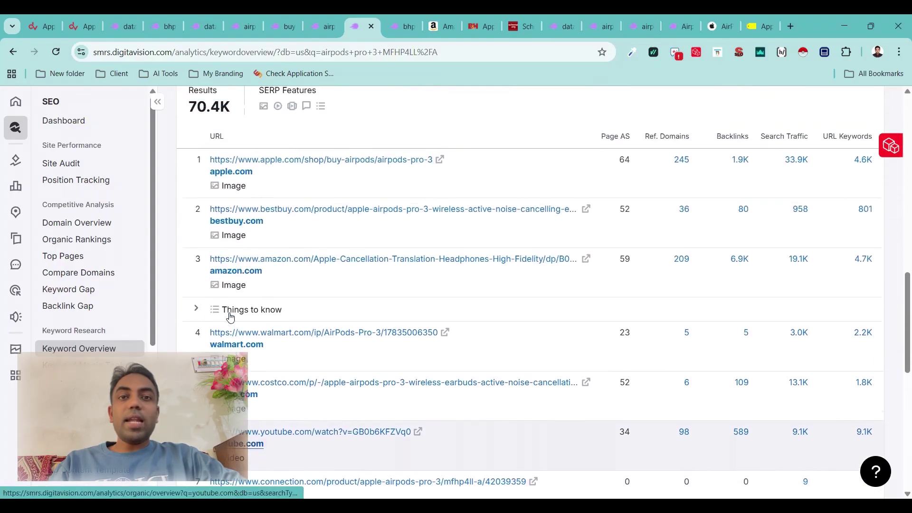
{"action": "left_click", "coordinate": [233, 316]}
{"action": "scroll", "coordinate": [264, 291], "scroll_direction": "down", "scroll_amount": 4}
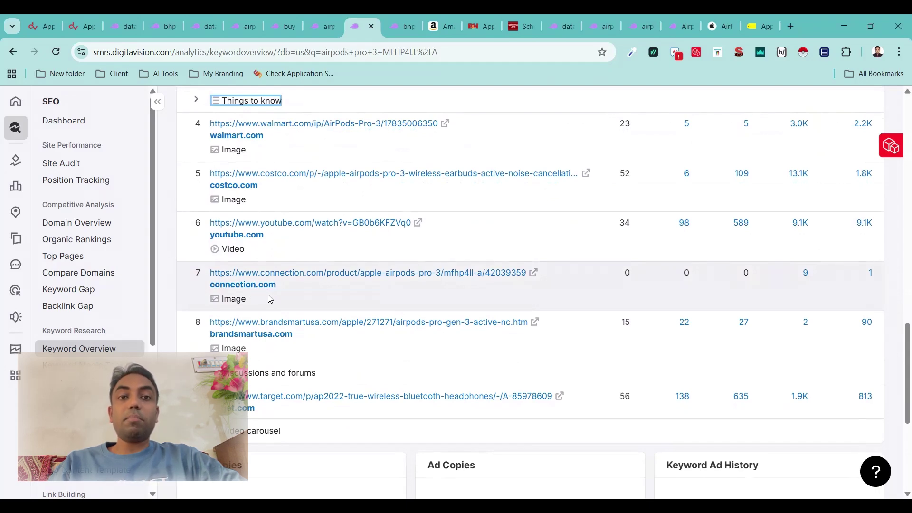
{"action": "scroll", "coordinate": [270, 298], "scroll_direction": "up", "scroll_amount": 1}
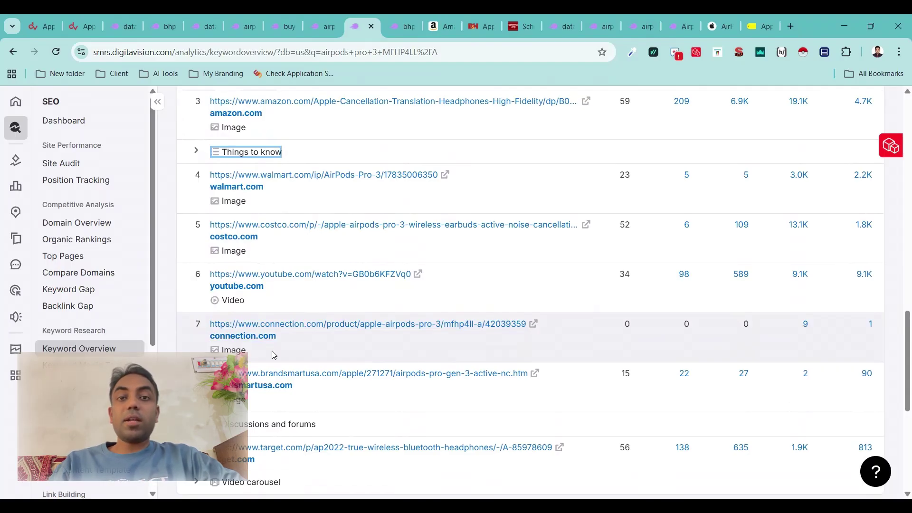
{"action": "scroll", "coordinate": [272, 352], "scroll_direction": "up", "scroll_amount": 1}
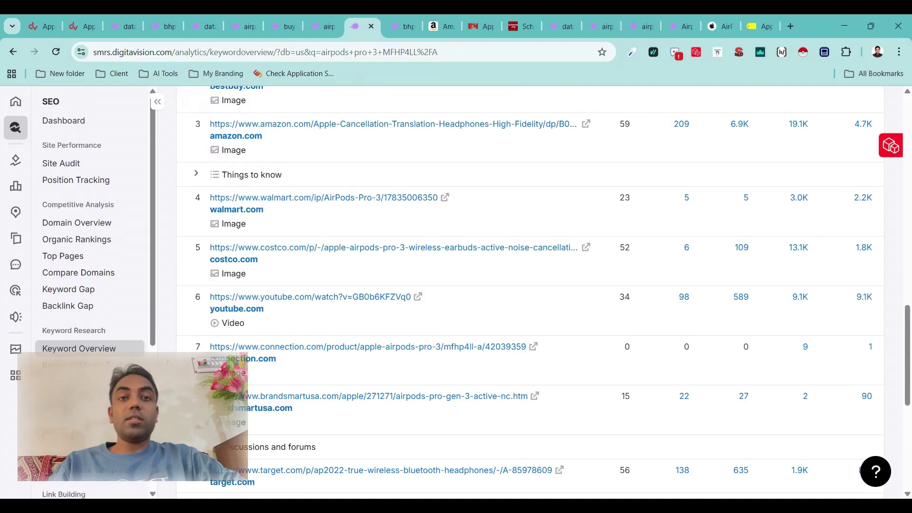
{"action": "scroll", "coordinate": [546, 292], "scroll_direction": "down", "scroll_amount": 3}
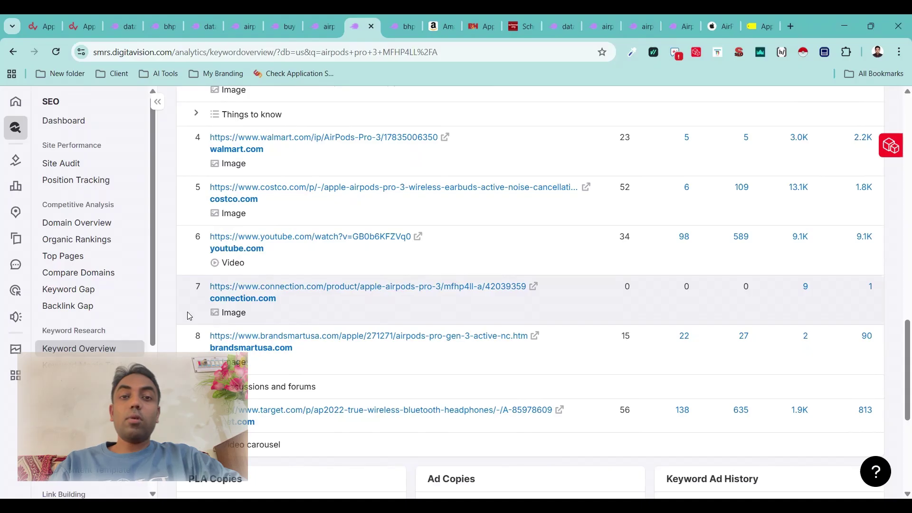
Look through the open bhphotovideo.com Domain Overview, the Backlink Gap comparison with adorama.com, and DataVision's "airpods pro 3" organic positions
{"action": "left_click", "coordinate": [399, 18]}
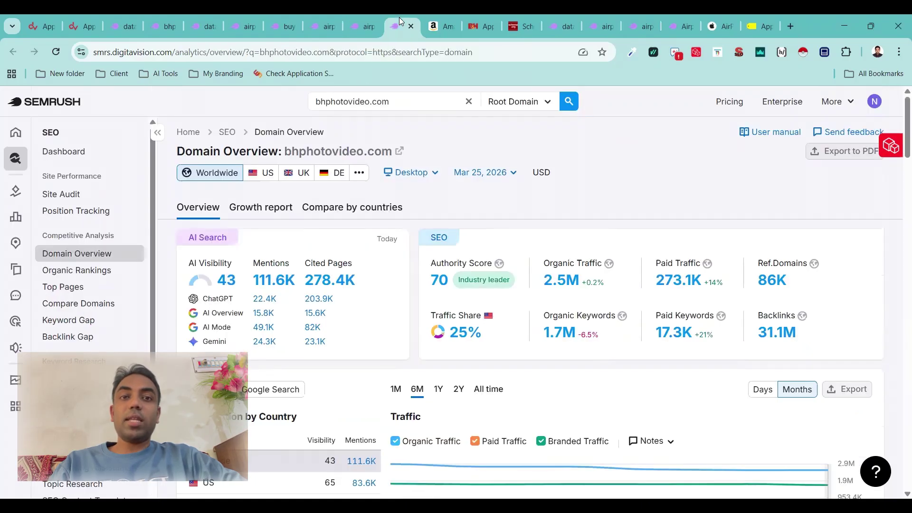
{"action": "left_click", "coordinate": [166, 26]}
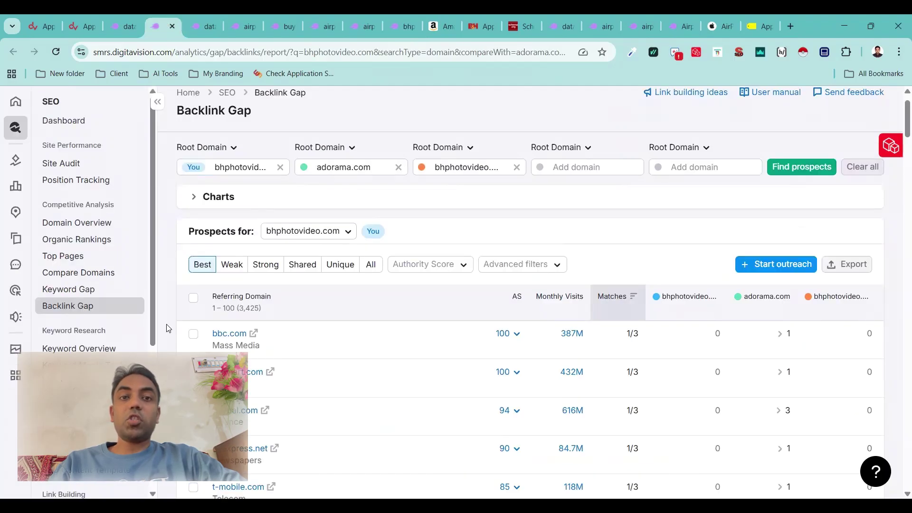
{"action": "scroll", "coordinate": [166, 324], "scroll_direction": "down", "scroll_amount": 3}
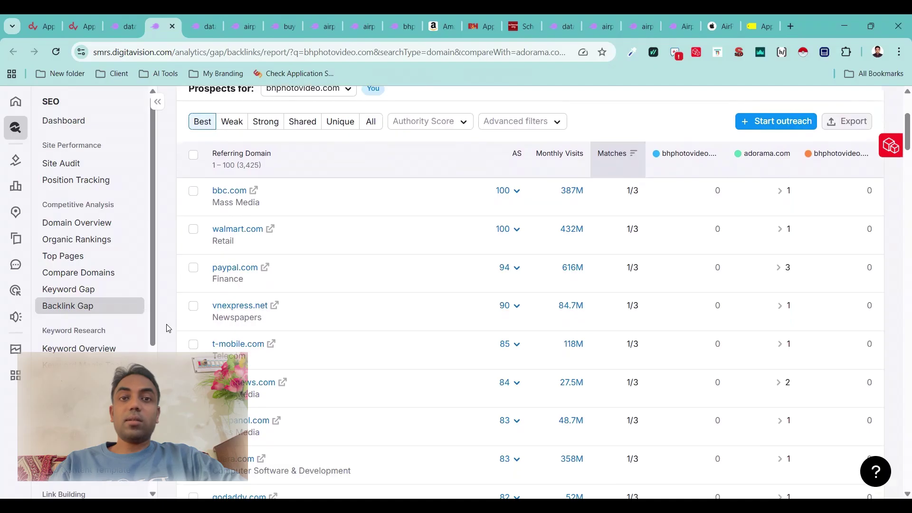
{"action": "scroll", "coordinate": [168, 327], "scroll_direction": "up", "scroll_amount": 1}
{"action": "left_click", "coordinate": [194, 29]}
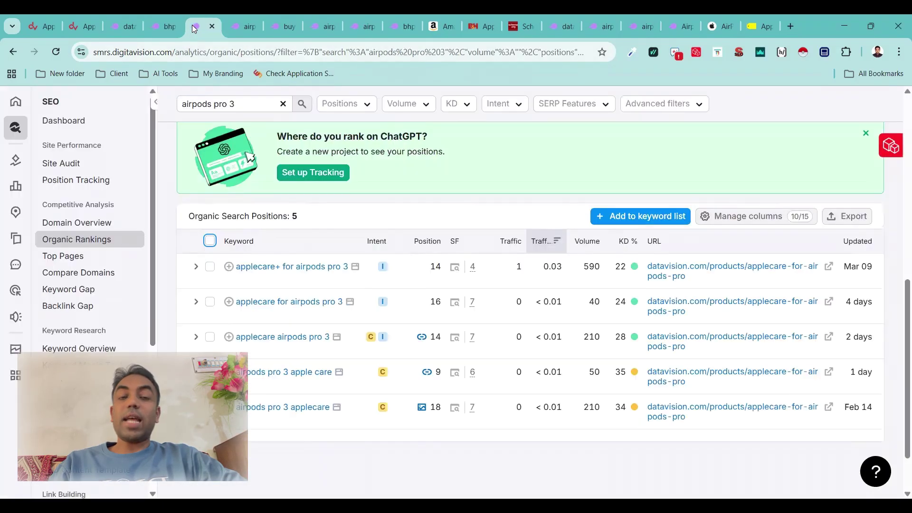
Open the full Organic Competitors report from datavision.com's Domain Overview in a new tab and review the listed domains
{"action": "left_click", "coordinate": [125, 26]}
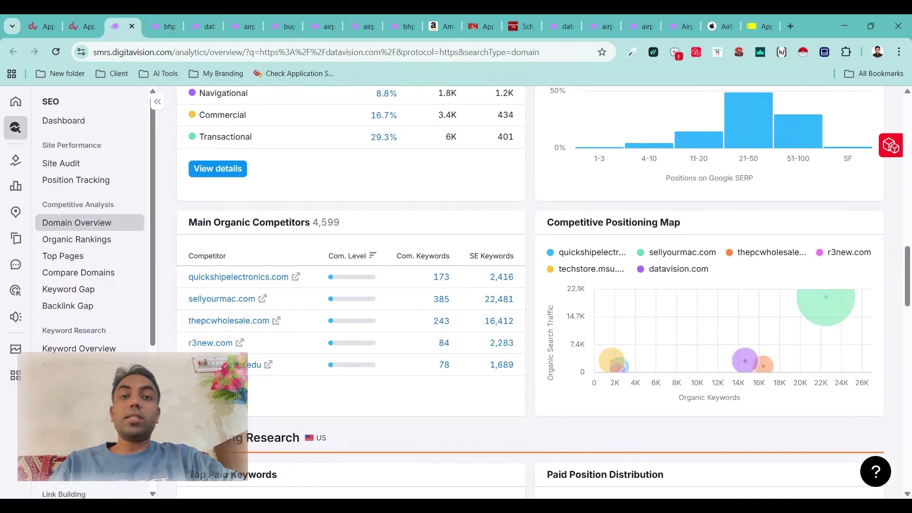
{"action": "scroll", "coordinate": [332, 361], "scroll_direction": "up", "scroll_amount": 1}
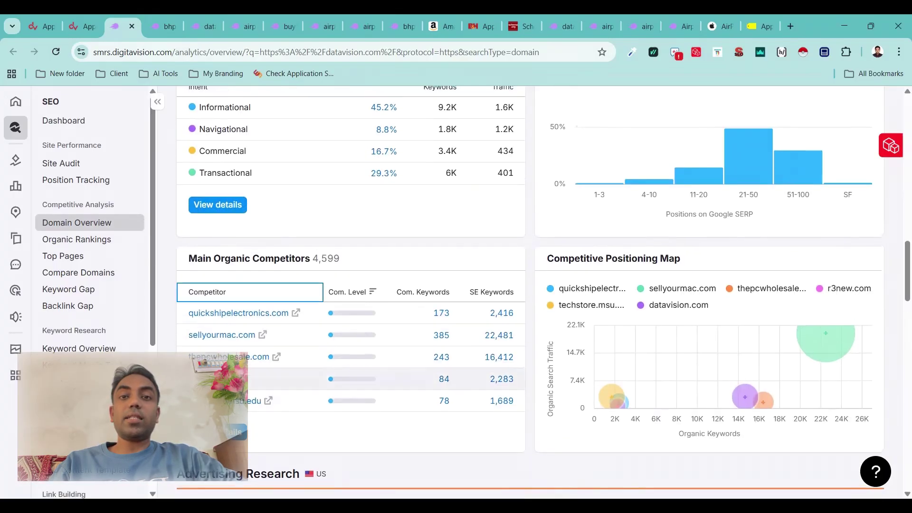
{"action": "left_click", "coordinate": [231, 434], "text": "ctrl"}
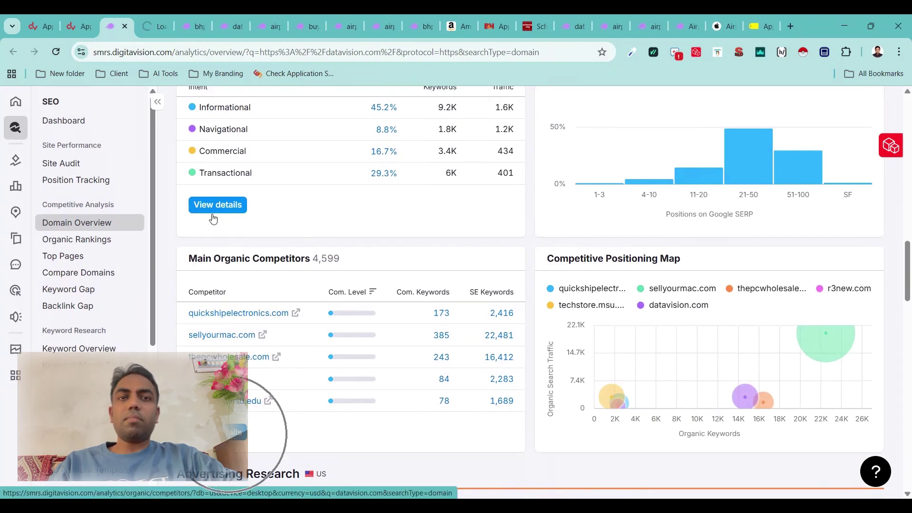
{"action": "left_click", "coordinate": [144, 16]}
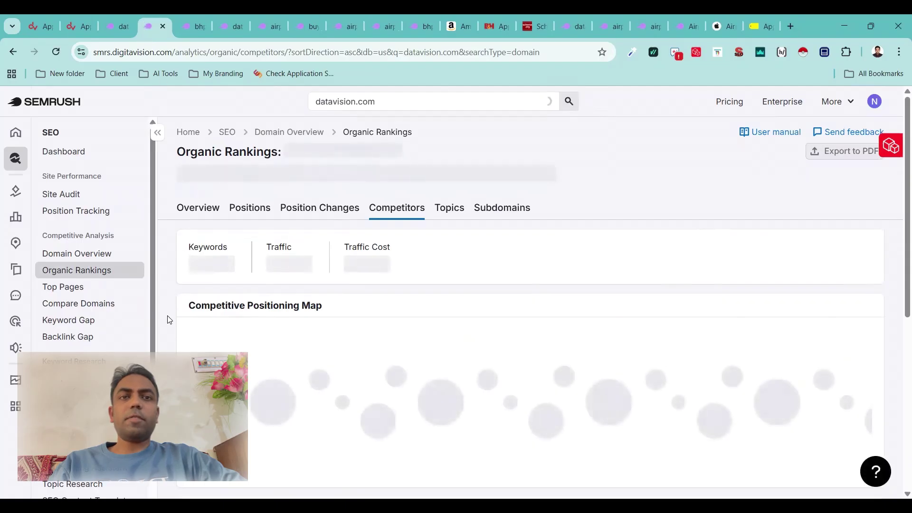
{"action": "scroll", "coordinate": [172, 325], "scroll_direction": "down", "scroll_amount": 4}
{"action": "scroll", "coordinate": [172, 325], "scroll_direction": "down", "scroll_amount": 3}
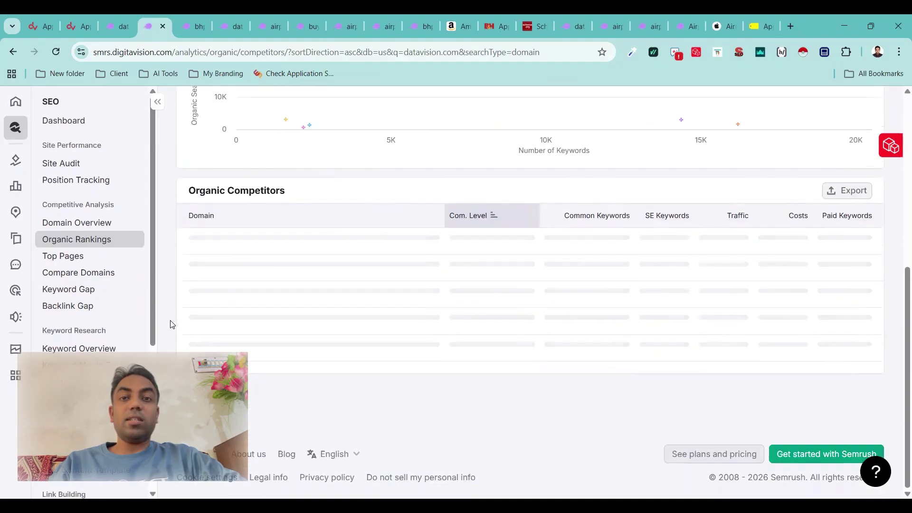
{"action": "scroll", "coordinate": [172, 325], "scroll_direction": "down", "scroll_amount": 1}
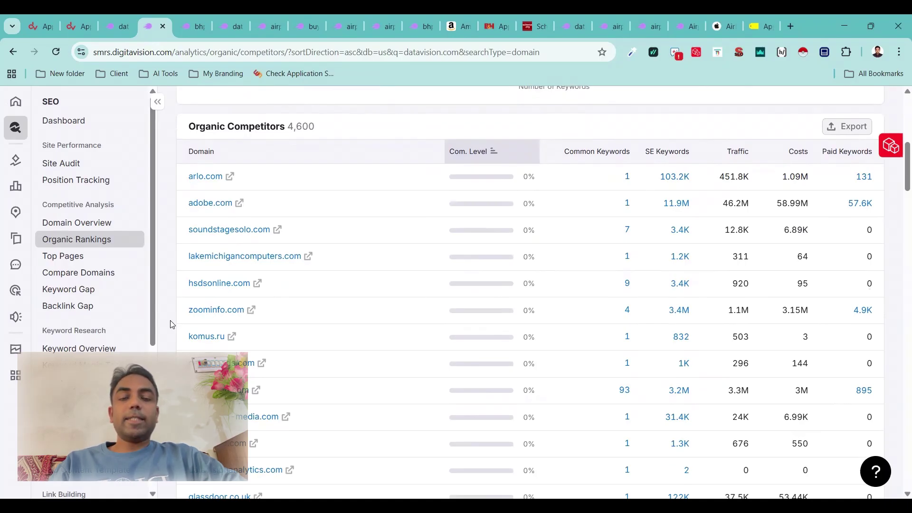
Compare the Authority Score, organic traffic and backlinks in the Domain Overview reports for bhphotovideo.com and adorama.com
{"action": "left_click", "coordinate": [412, 31]}
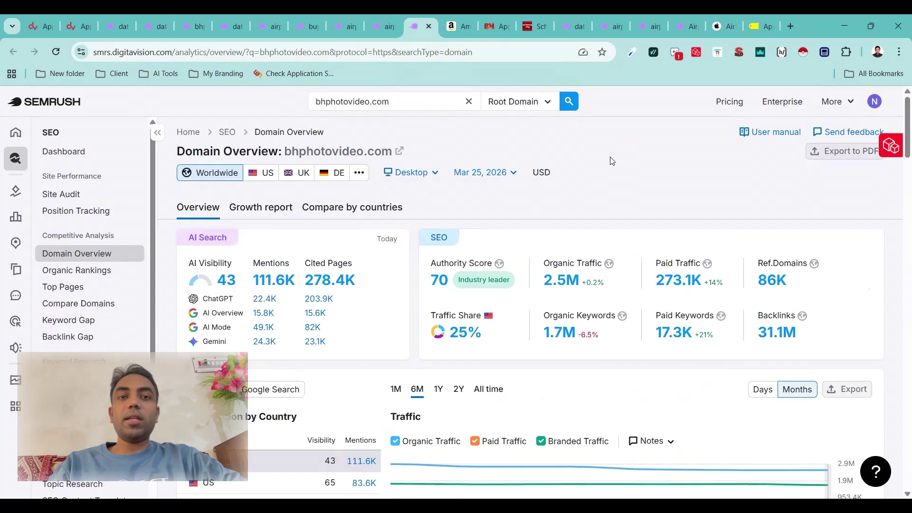
{"action": "scroll", "coordinate": [611, 161], "scroll_direction": "down", "scroll_amount": 1}
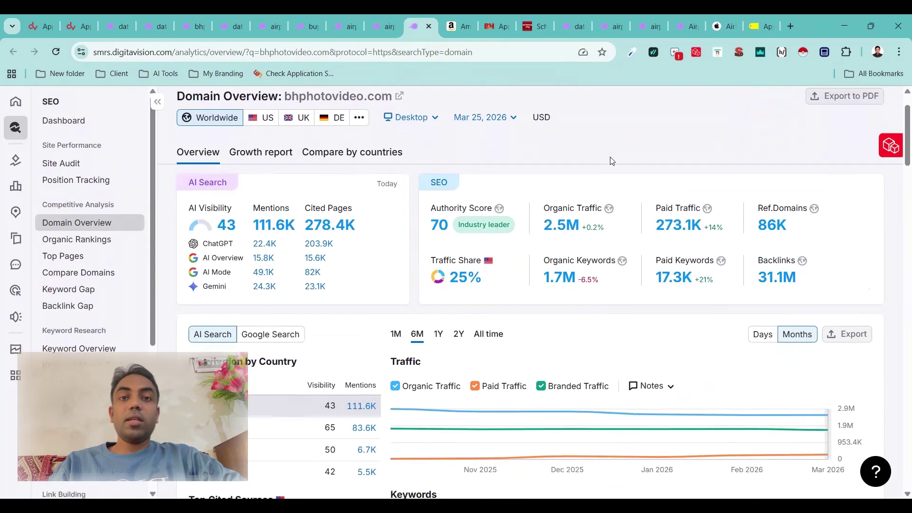
{"action": "scroll", "coordinate": [611, 161], "scroll_direction": "up", "scroll_amount": 1}
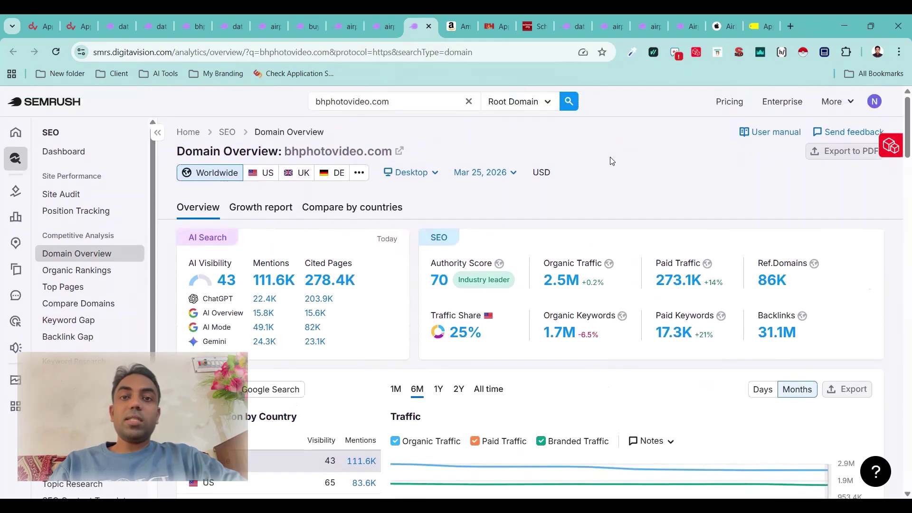
{"action": "scroll", "coordinate": [612, 161], "scroll_direction": "down", "scroll_amount": 1}
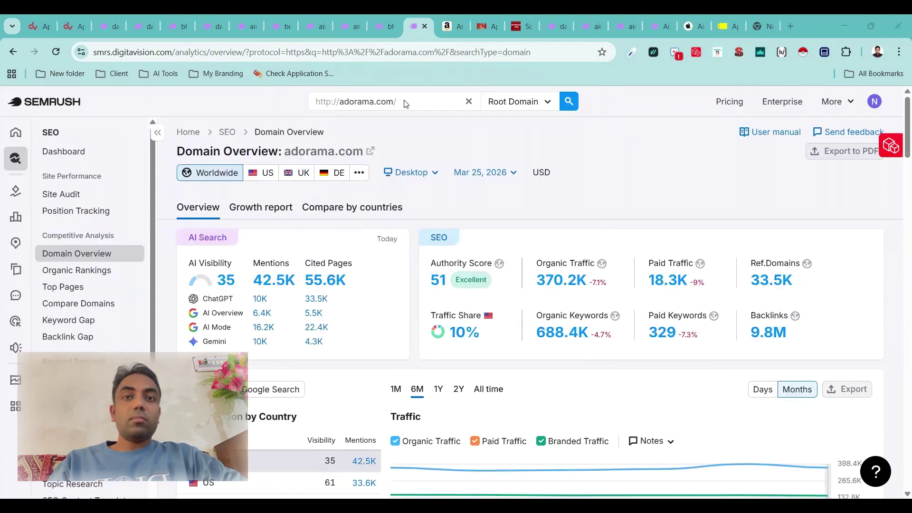
{"action": "scroll", "coordinate": [627, 157], "scroll_direction": "down", "scroll_amount": 1}
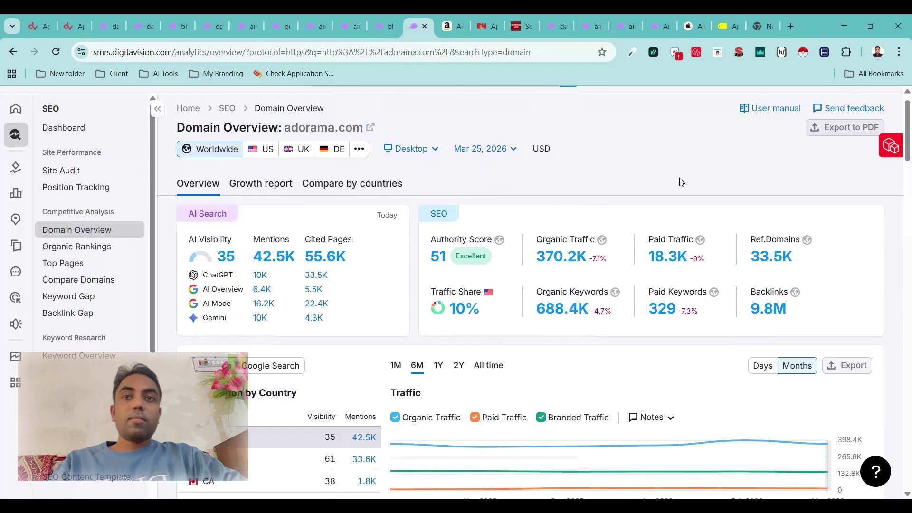
Review the traffic and keyword trends, top organic keywords and key topics in adorama.com's Domain Overview
{"action": "scroll", "coordinate": [682, 182], "scroll_direction": "down", "scroll_amount": 14}
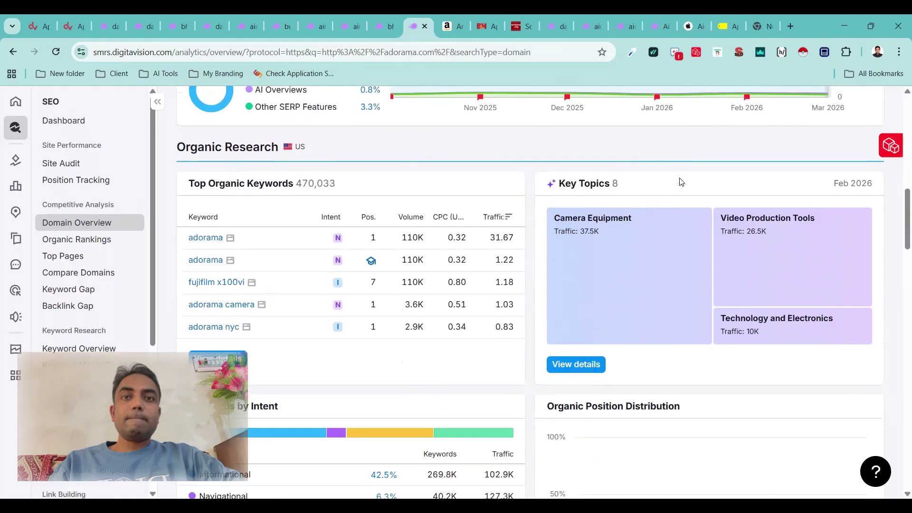
{"action": "scroll", "coordinate": [680, 183], "scroll_direction": "down", "scroll_amount": 3}
{"action": "scroll", "coordinate": [680, 183], "scroll_direction": "up", "scroll_amount": 12}
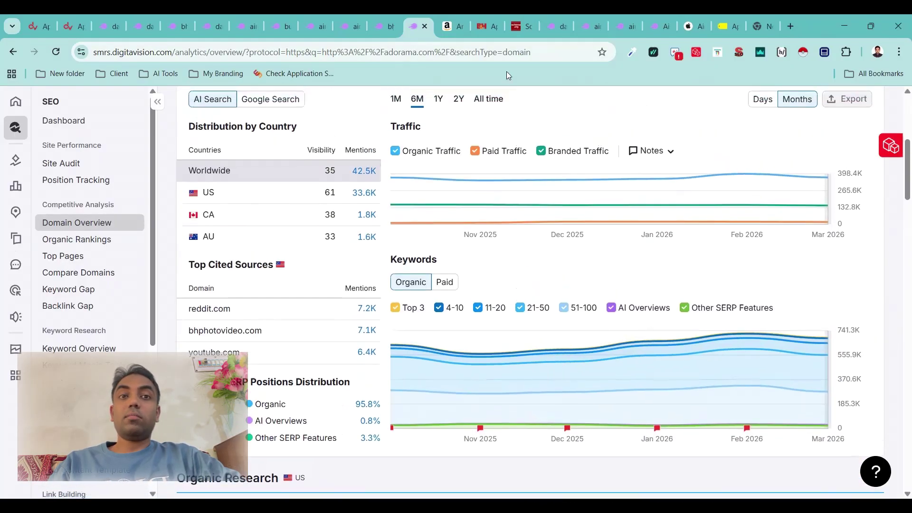
Compare the Authority Score, organic traffic and backlinks in the Domain Overview reports for datavision.com and bhphotovideo.com
{"action": "left_click", "coordinate": [107, 25]}
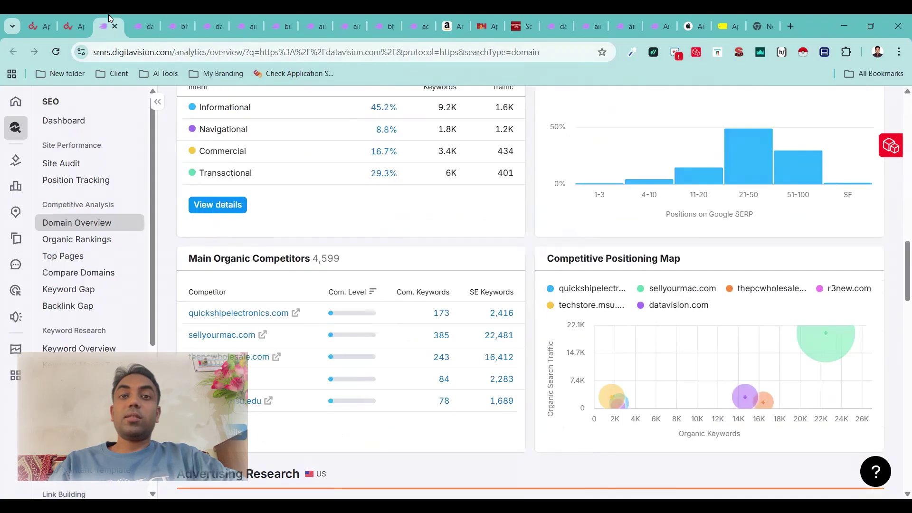
{"action": "scroll", "coordinate": [375, 190], "scroll_direction": "up", "scroll_amount": 15}
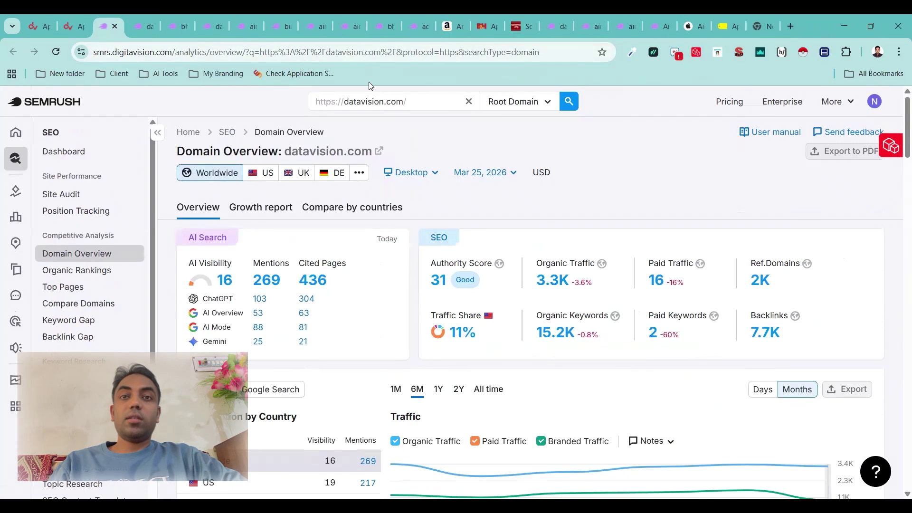
{"action": "left_click", "coordinate": [373, 29]}
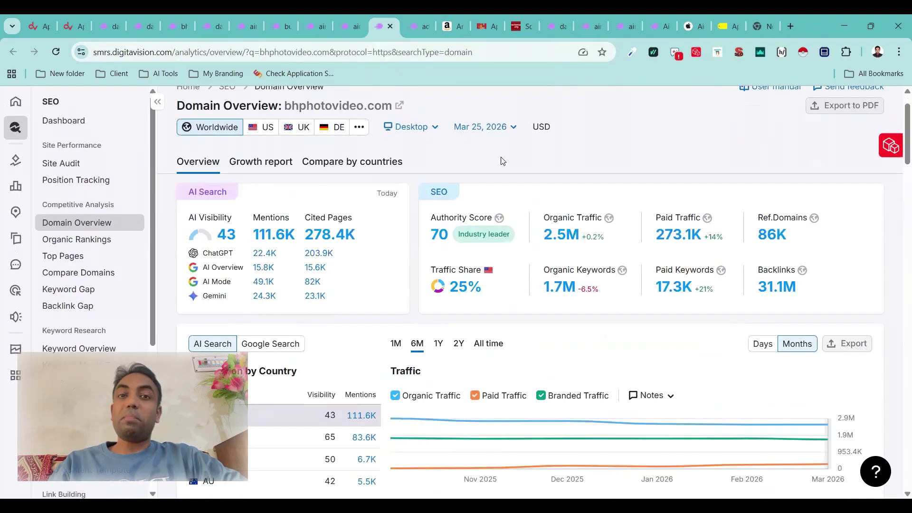
{"action": "scroll", "coordinate": [502, 161], "scroll_direction": "up", "scroll_amount": 1}
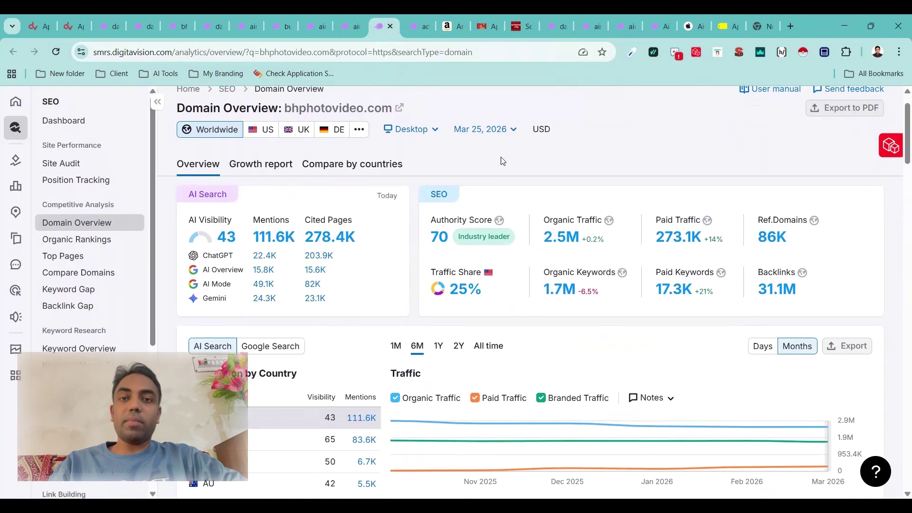
{"action": "scroll", "coordinate": [502, 161], "scroll_direction": "down", "scroll_amount": 2}
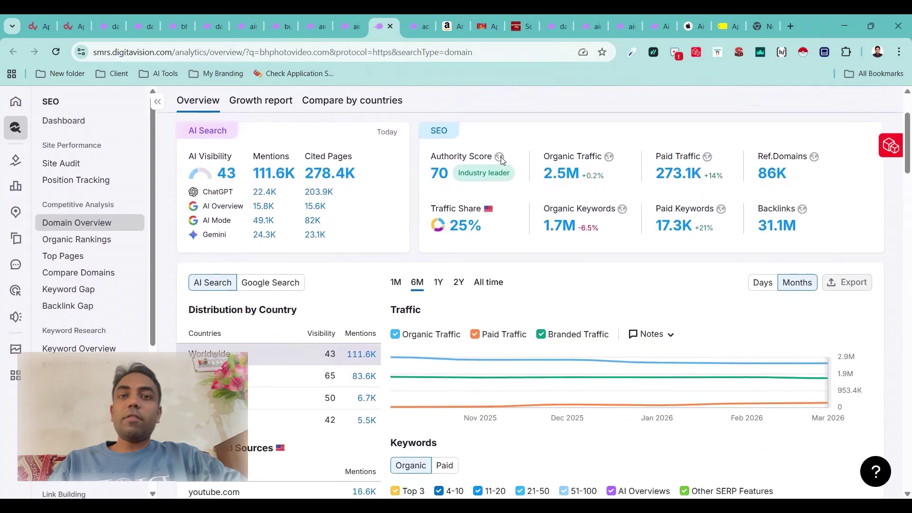
{"action": "mouse_move", "coordinate": [502, 161]}
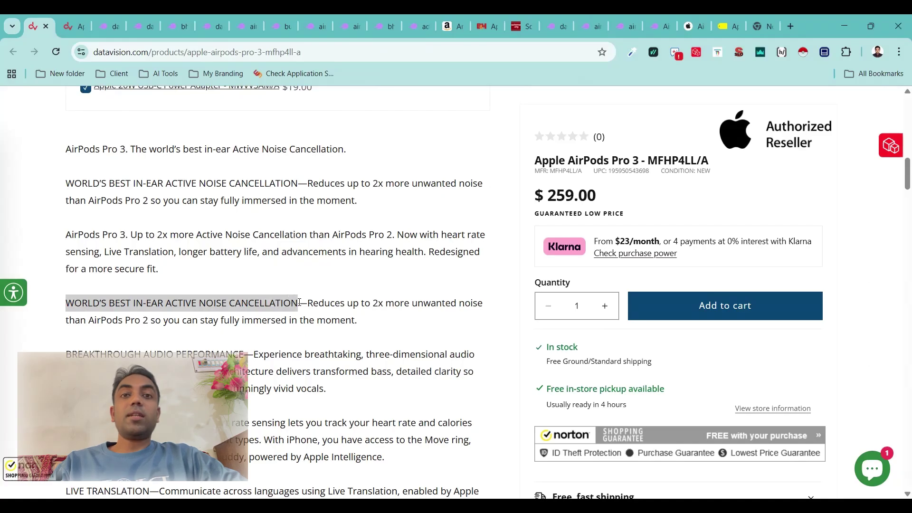
Examine DataVision's AirPods Pro 3 description, highlighting the "World's Best In-Ear Active Noise Cancellation" and "Breakthrough Audio Performance" passages
{"action": "left_click_drag", "start_coordinate": [369, 325], "coordinate": [63, 315]}
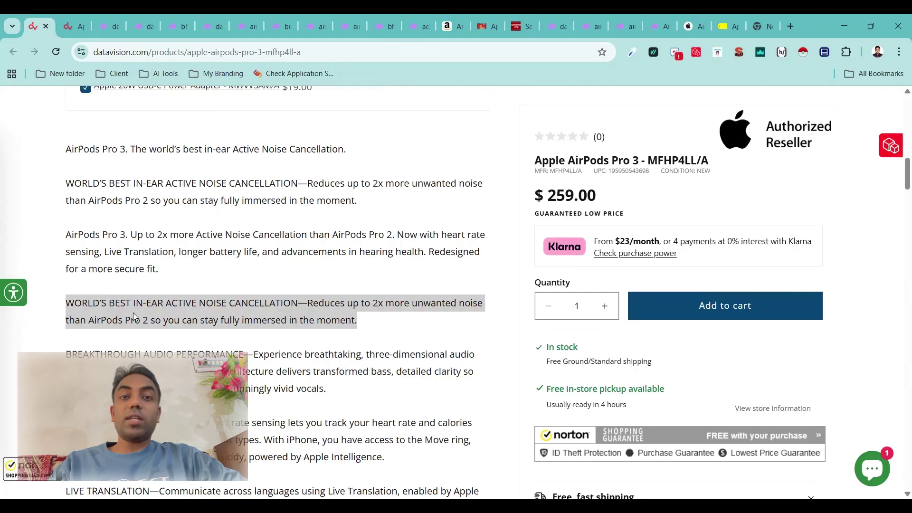
{"action": "scroll", "coordinate": [147, 342], "scroll_direction": "down", "scroll_amount": 1}
{"action": "left_click_drag", "start_coordinate": [331, 328], "coordinate": [63, 303]}
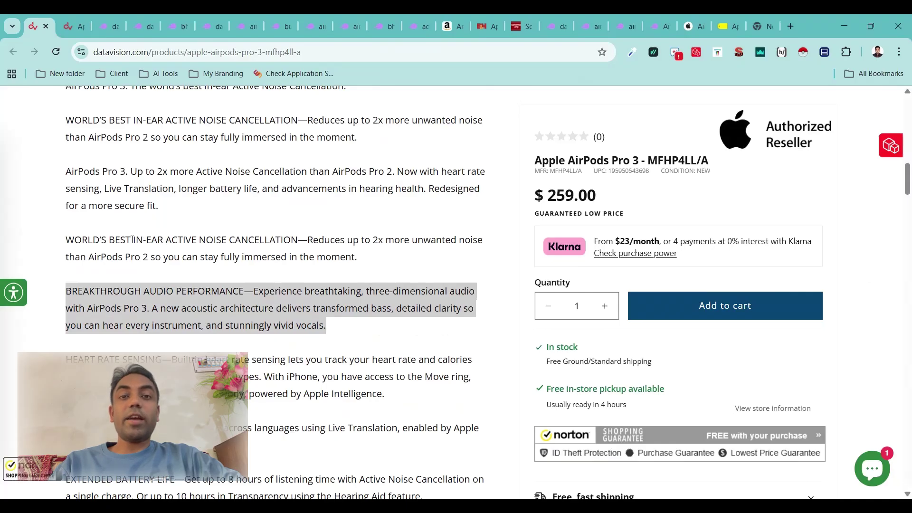
{"action": "left_click_drag", "start_coordinate": [299, 240], "coordinate": [75, 241]}
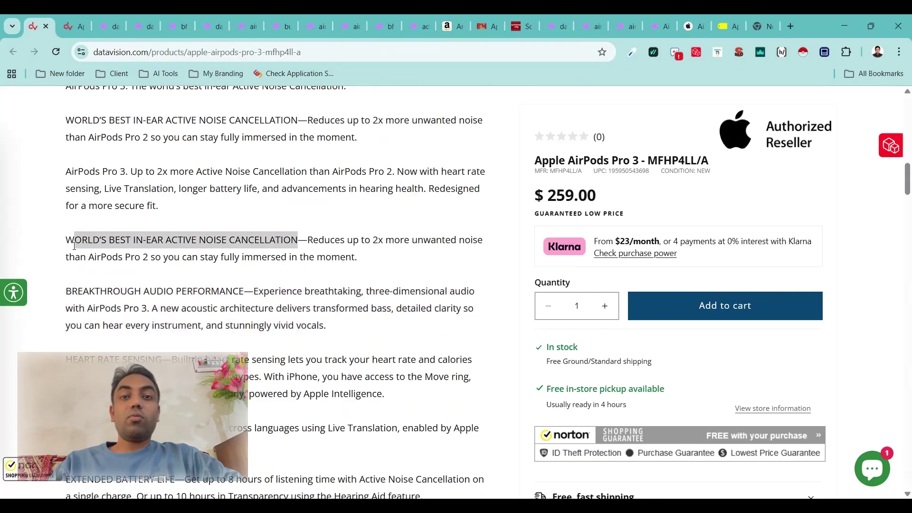
{"action": "left_click_drag", "start_coordinate": [63, 290], "coordinate": [247, 291]}
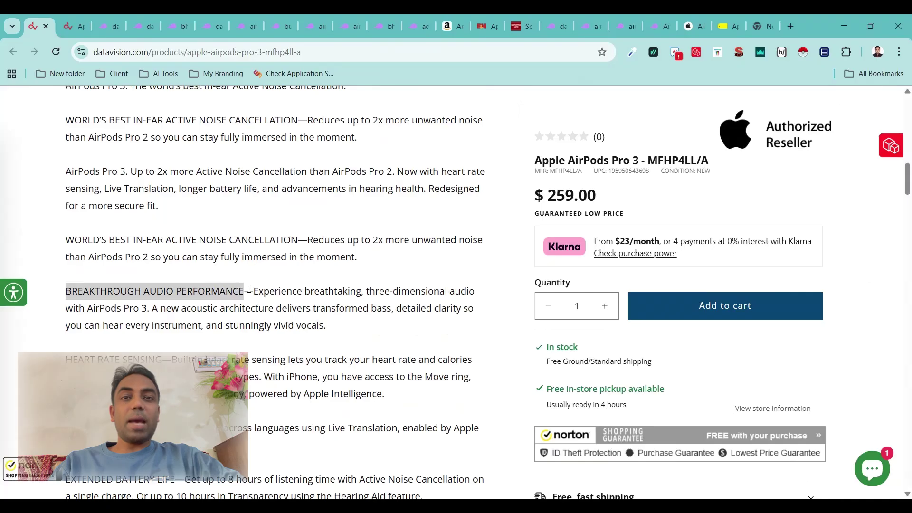
{"action": "scroll", "coordinate": [249, 292], "scroll_direction": "down", "scroll_amount": 1}
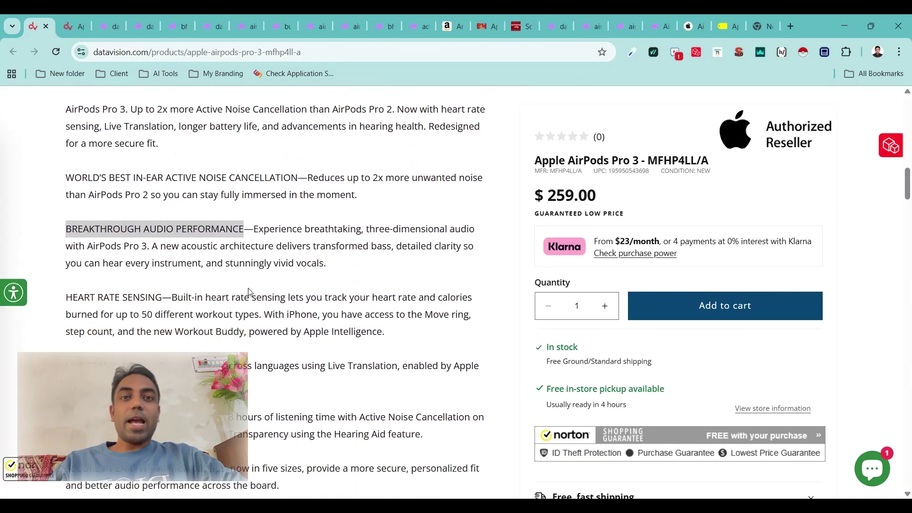
{"action": "scroll", "coordinate": [249, 292], "scroll_direction": "down", "scroll_amount": 3}
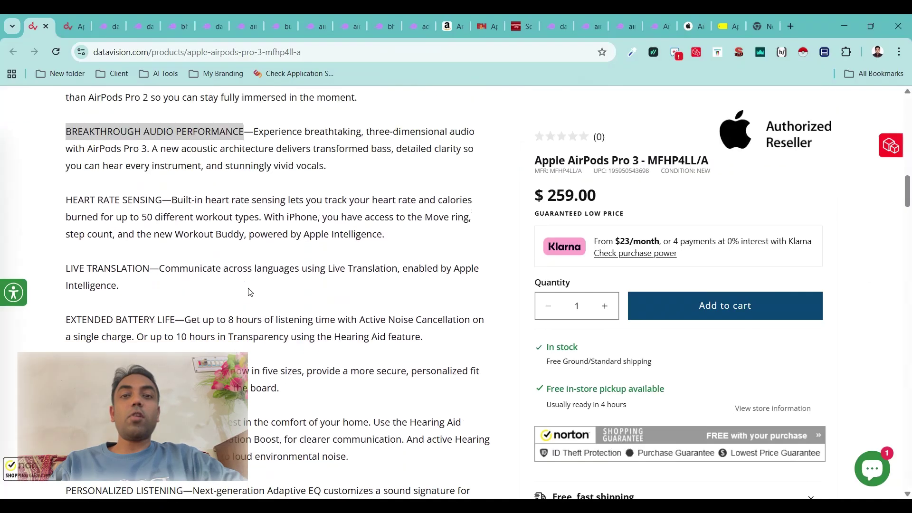
{"action": "scroll", "coordinate": [249, 289], "scroll_direction": "up", "scroll_amount": 3}
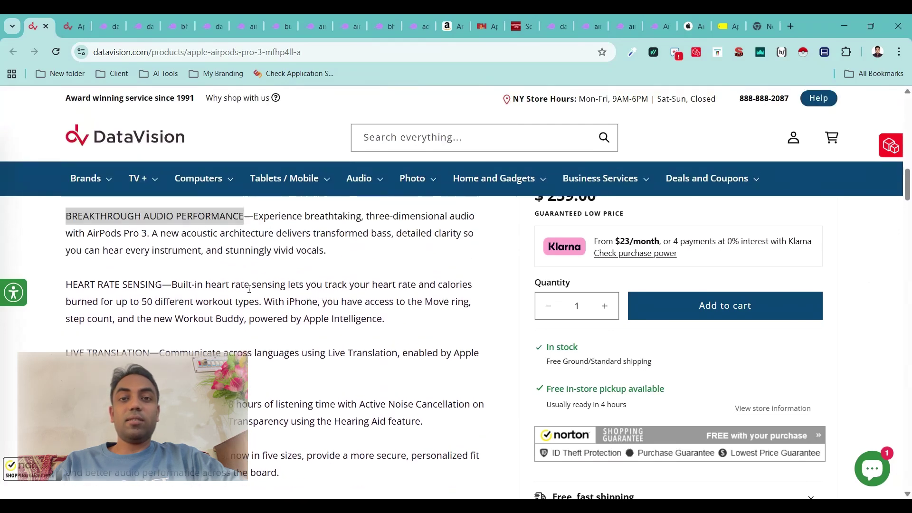
{"action": "left_click", "coordinate": [249, 289]}
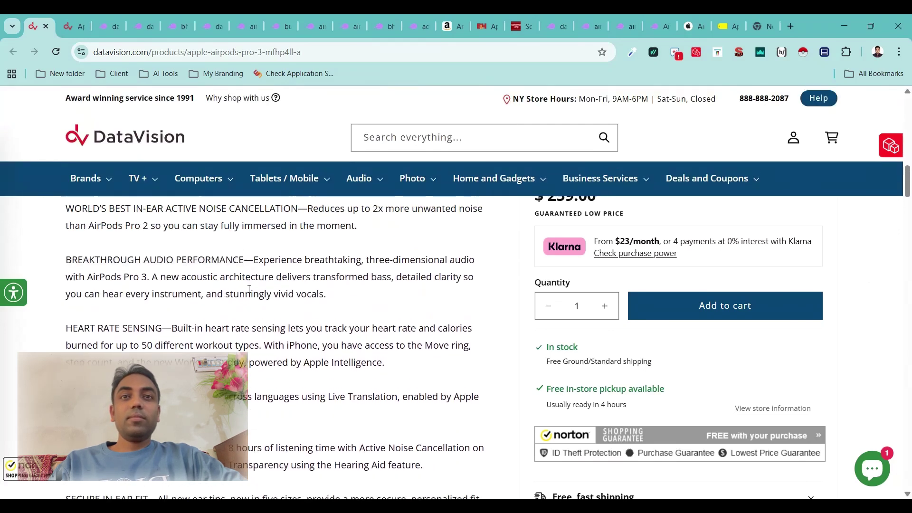
{"action": "left_click", "coordinate": [450, 26]}
{"action": "left_click", "coordinate": [440, 365]}
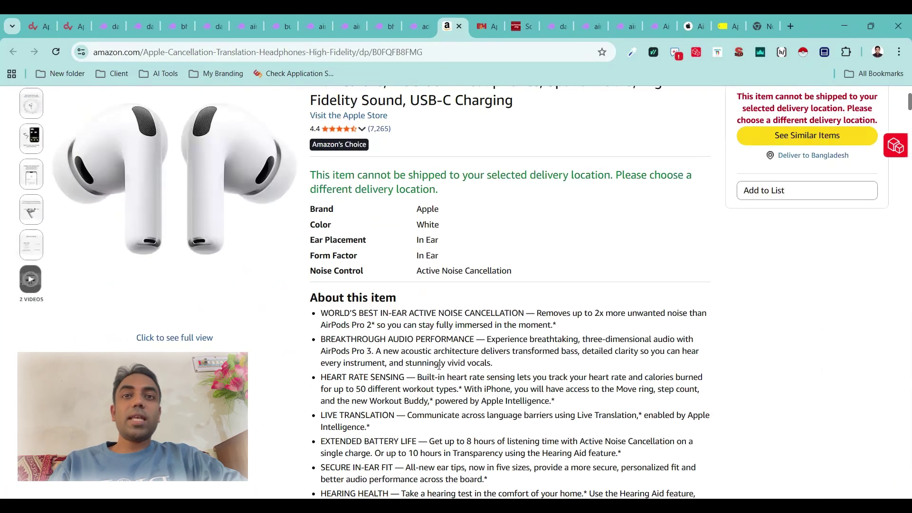
{"action": "scroll", "coordinate": [439, 365], "scroll_direction": "down", "scroll_amount": 2}
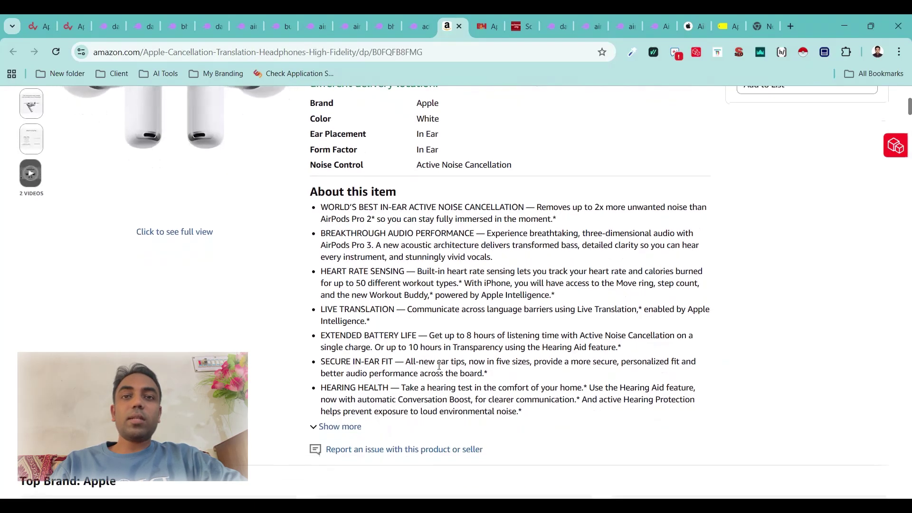
{"action": "scroll", "coordinate": [439, 365], "scroll_direction": "down", "scroll_amount": 1}
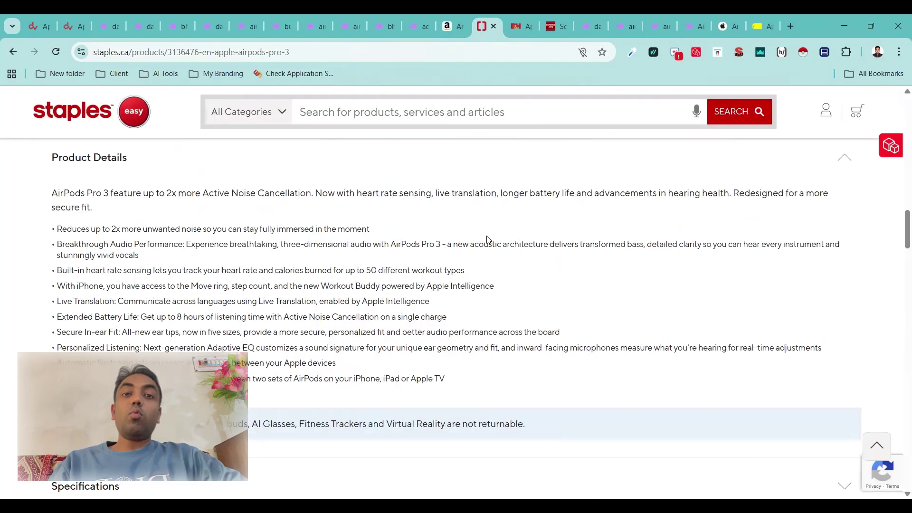
Review the Product Details on the staples.ca AirPods Pro 3 page and expand its Specifications
{"action": "scroll", "coordinate": [489, 240], "scroll_direction": "down", "scroll_amount": 1}
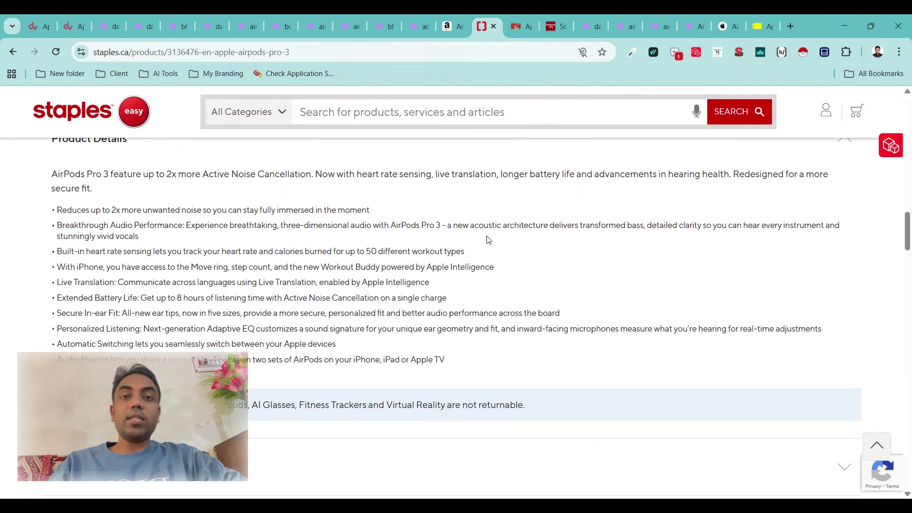
{"action": "scroll", "coordinate": [489, 239], "scroll_direction": "down", "scroll_amount": 4}
{"action": "left_click", "coordinate": [469, 268]}
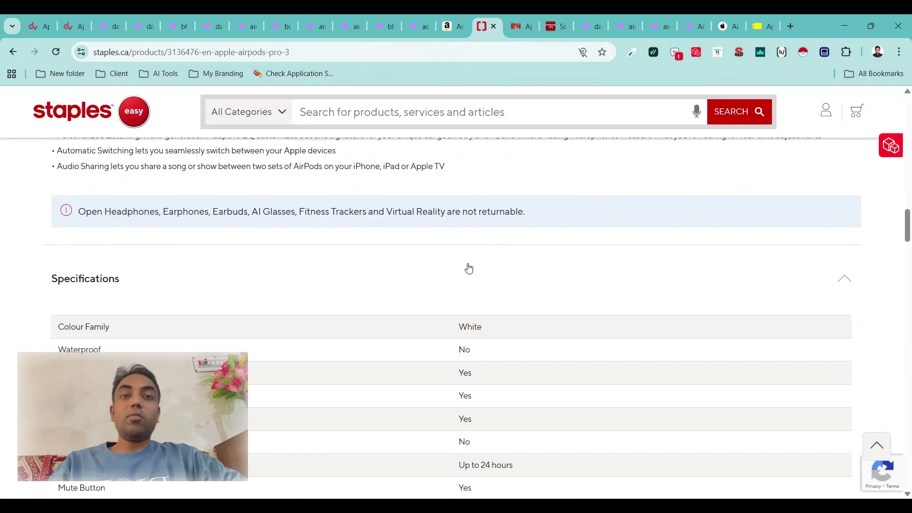
{"action": "scroll", "coordinate": [469, 269], "scroll_direction": "down", "scroll_amount": 4}
{"action": "scroll", "coordinate": [469, 269], "scroll_direction": "up", "scroll_amount": 9}
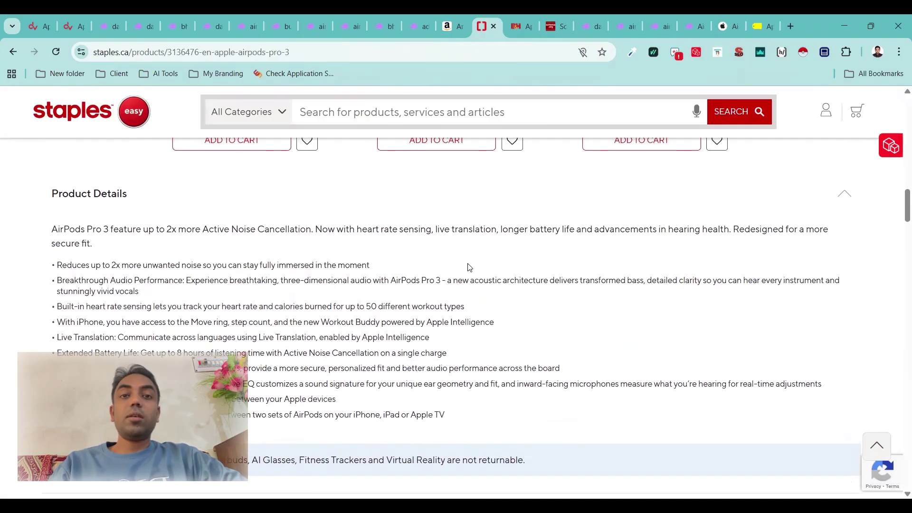
{"action": "left_click", "coordinate": [455, 35]}
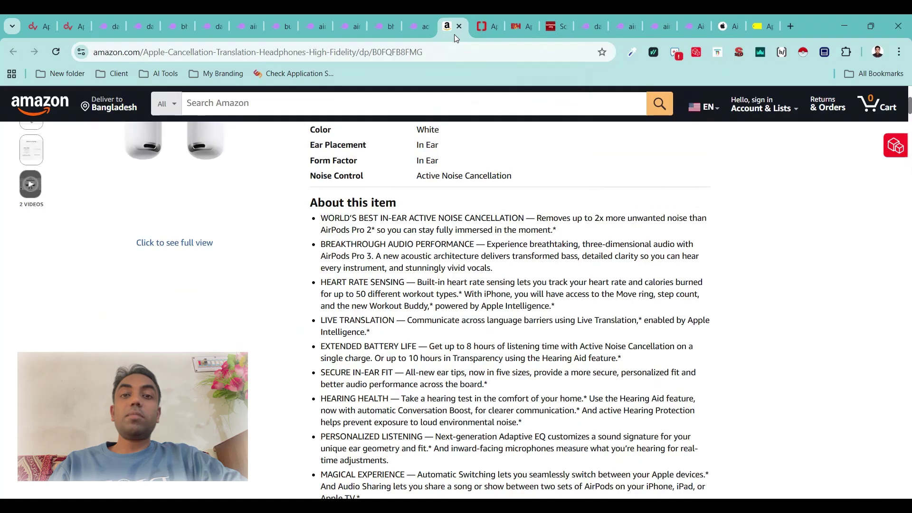
{"action": "scroll", "coordinate": [438, 279], "scroll_direction": "down", "scroll_amount": 2}
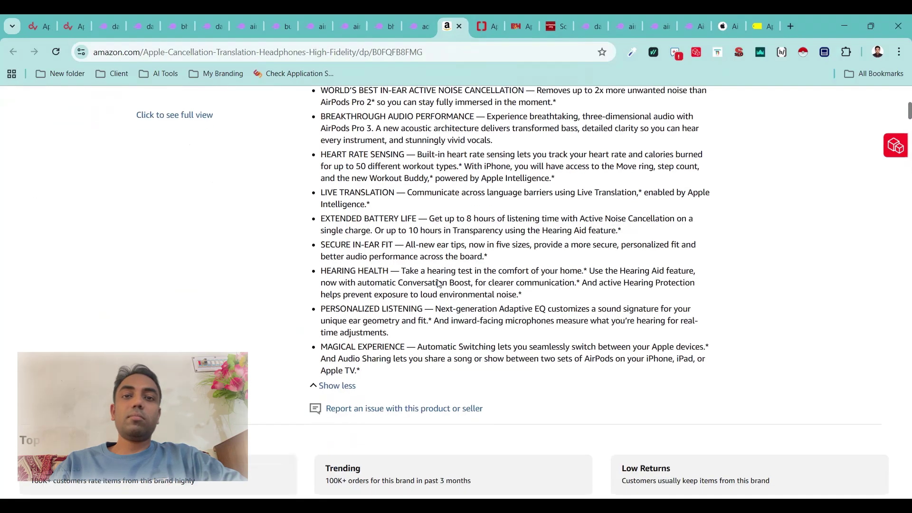
{"action": "scroll", "coordinate": [438, 279], "scroll_direction": "up", "scroll_amount": 1}
Open the Overview on B&H's AirPods Pro 3rd Gen page and examine its introduction and headed feature sections
{"action": "key", "text": "ctrl+Tab"}
{"action": "key", "text": "ctrl+Tab"}
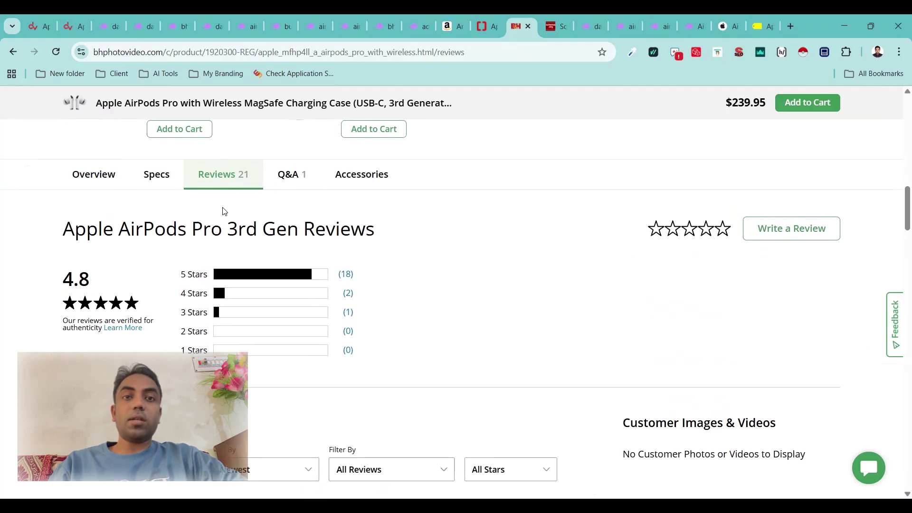
{"action": "left_click", "coordinate": [114, 183]}
{"action": "scroll", "coordinate": [131, 312], "scroll_direction": "down", "scroll_amount": 8}
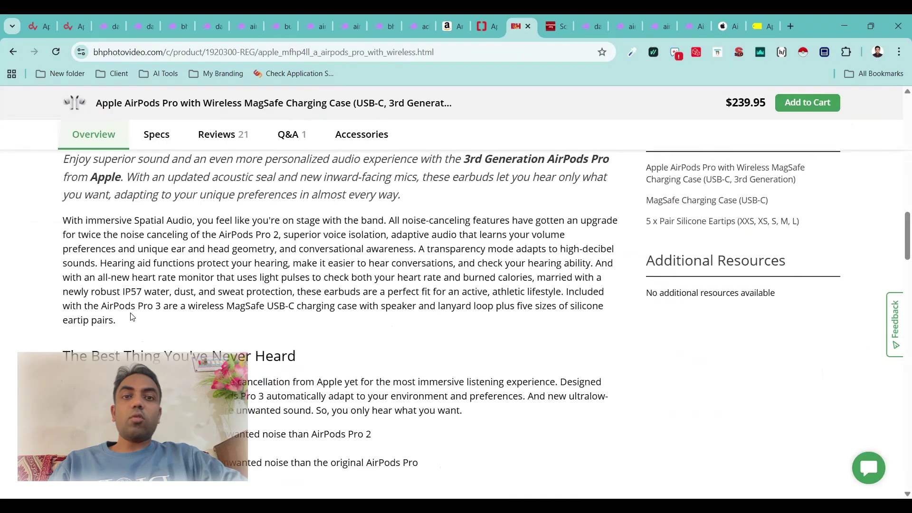
{"action": "scroll", "coordinate": [132, 313], "scroll_direction": "down", "scroll_amount": 5}
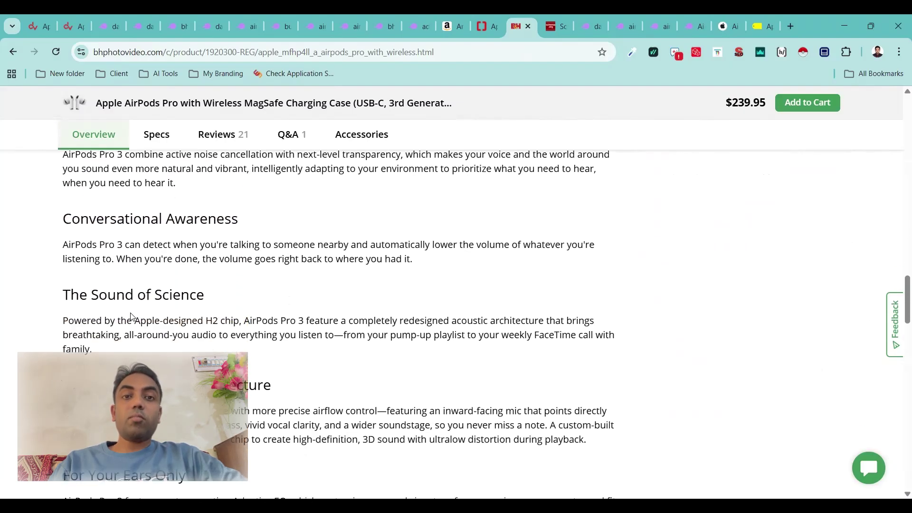
{"action": "scroll", "coordinate": [132, 316], "scroll_direction": "down", "scroll_amount": 6}
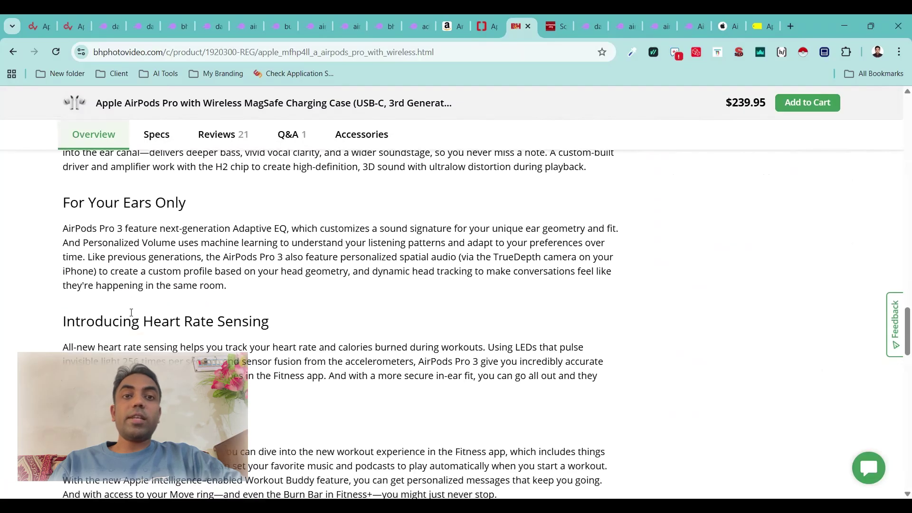
{"action": "scroll", "coordinate": [132, 314], "scroll_direction": "down", "scroll_amount": 6}
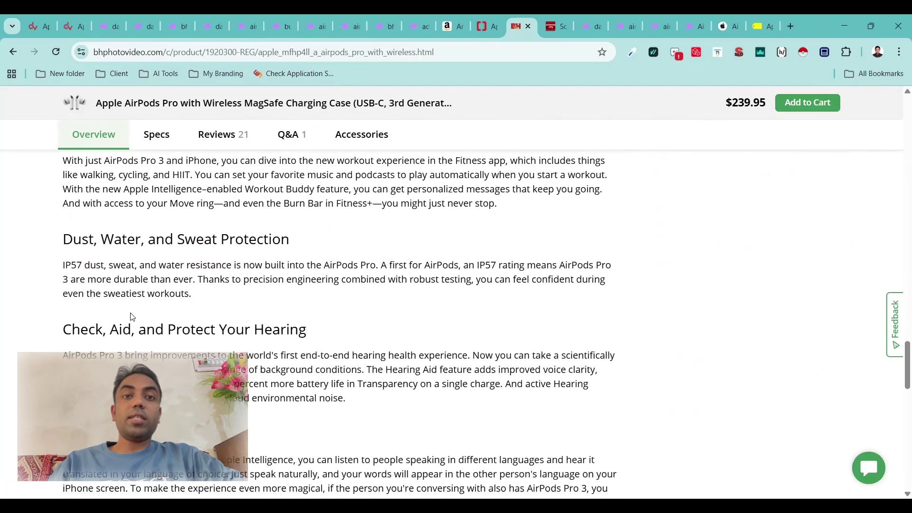
{"action": "scroll", "coordinate": [131, 317], "scroll_direction": "down", "scroll_amount": 3}
{"action": "scroll", "coordinate": [132, 313], "scroll_direction": "up", "scroll_amount": 12}
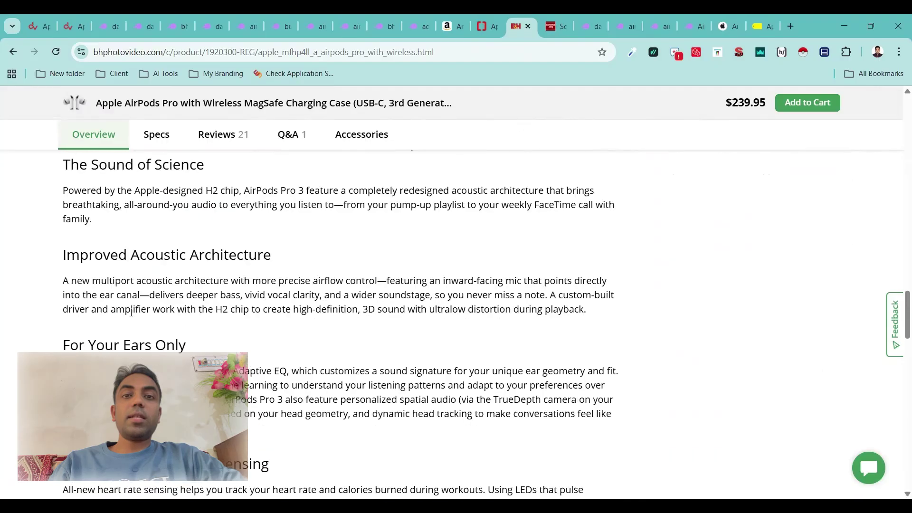
{"action": "scroll", "coordinate": [131, 312], "scroll_direction": "up", "scroll_amount": 15}
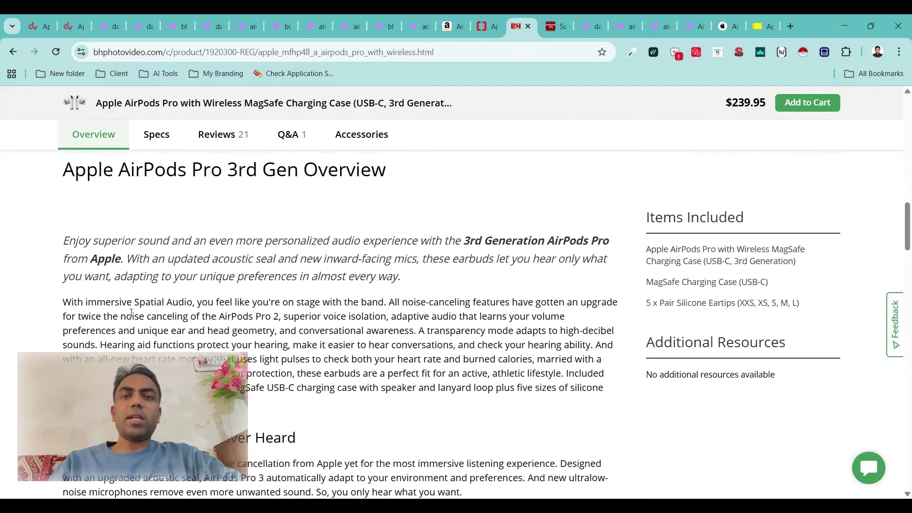
{"action": "scroll", "coordinate": [132, 313], "scroll_direction": "up", "scroll_amount": 3}
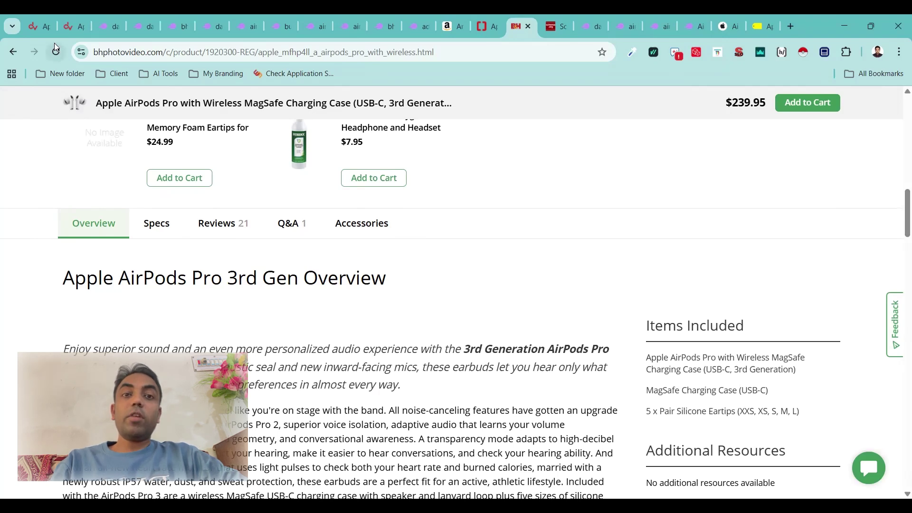
Return to DataVision's AirPods Pro 3 product page and review its product images, bundle offer and purchase details
{"action": "left_click", "coordinate": [40, 27]}
{"action": "scroll", "coordinate": [268, 272], "scroll_direction": "up", "scroll_amount": 10}
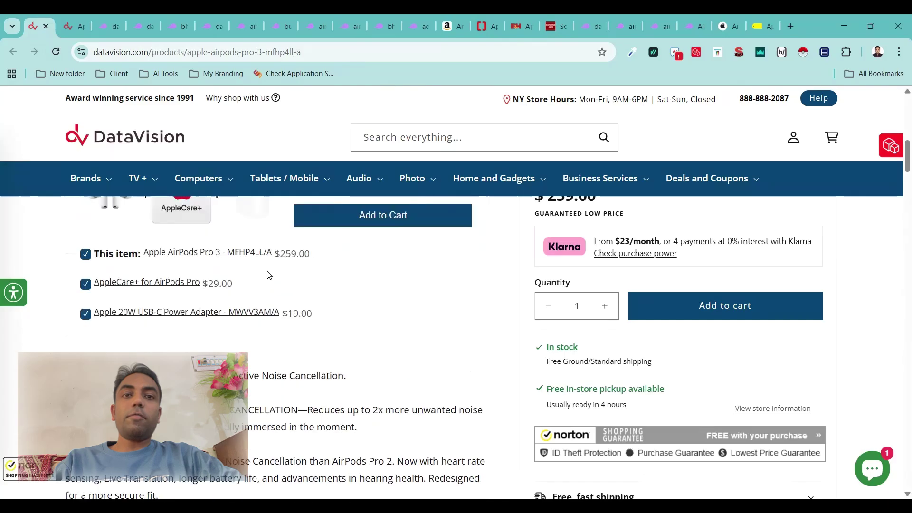
{"action": "scroll", "coordinate": [268, 275], "scroll_direction": "up", "scroll_amount": 2}
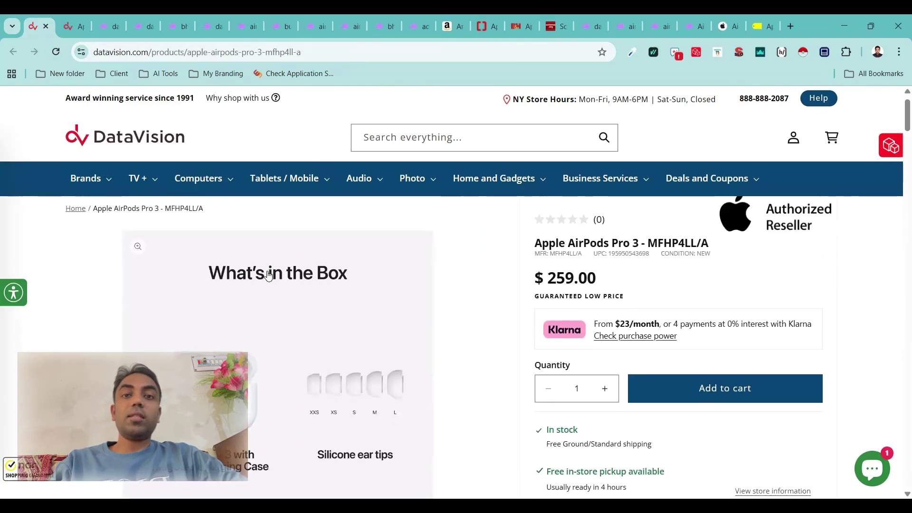
{"action": "scroll", "coordinate": [268, 275], "scroll_direction": "down", "scroll_amount": 2}
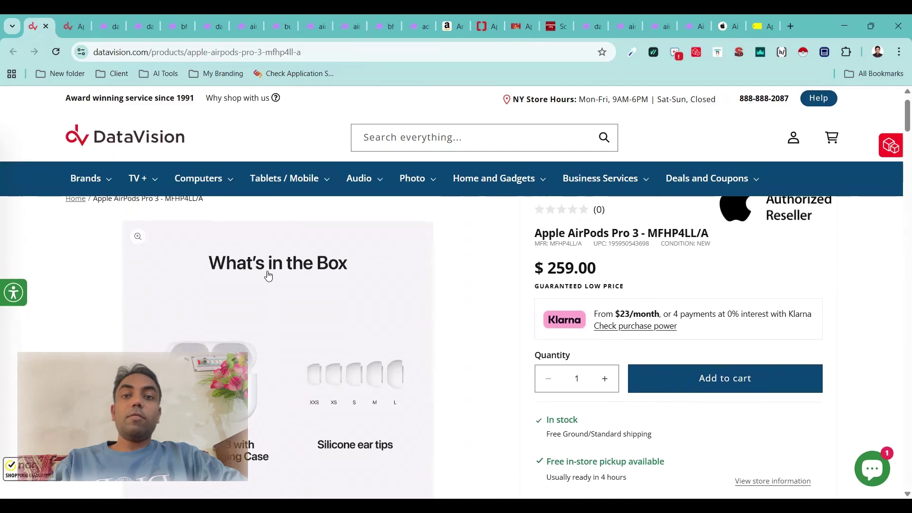
Examine the "What's in the Box" image and the price, stock and shipping details on DataVision's AirPods Pro 3 page
{"action": "scroll", "coordinate": [269, 276], "scroll_direction": "down", "scroll_amount": 3}
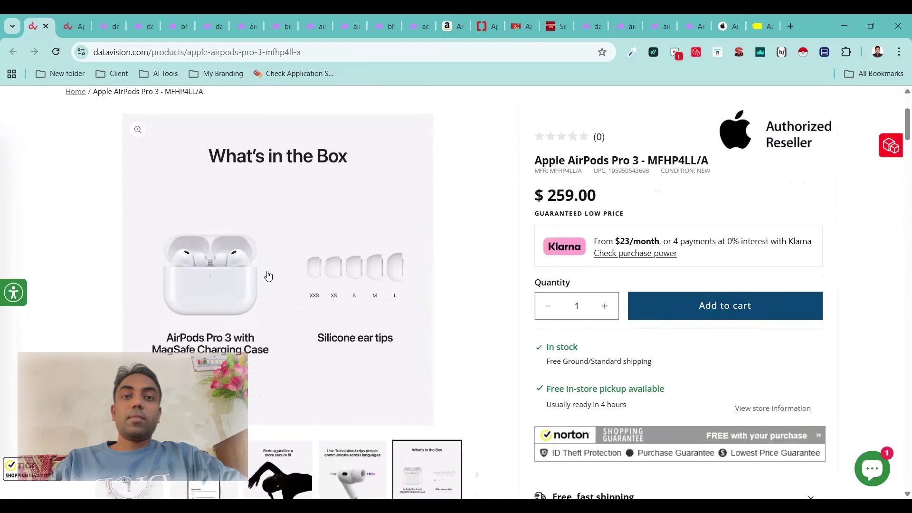
{"action": "scroll", "coordinate": [269, 276], "scroll_direction": "down", "scroll_amount": 1}
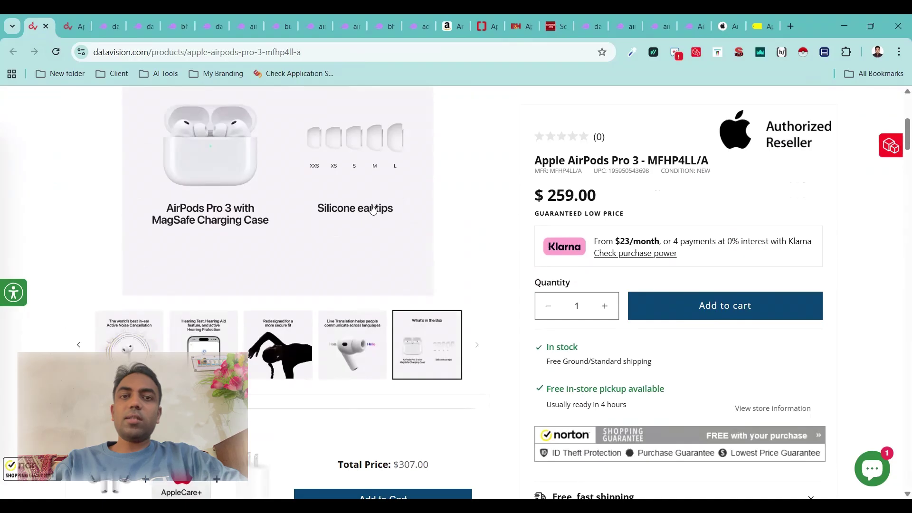
{"action": "scroll", "coordinate": [459, 161], "scroll_direction": "up", "scroll_amount": 2}
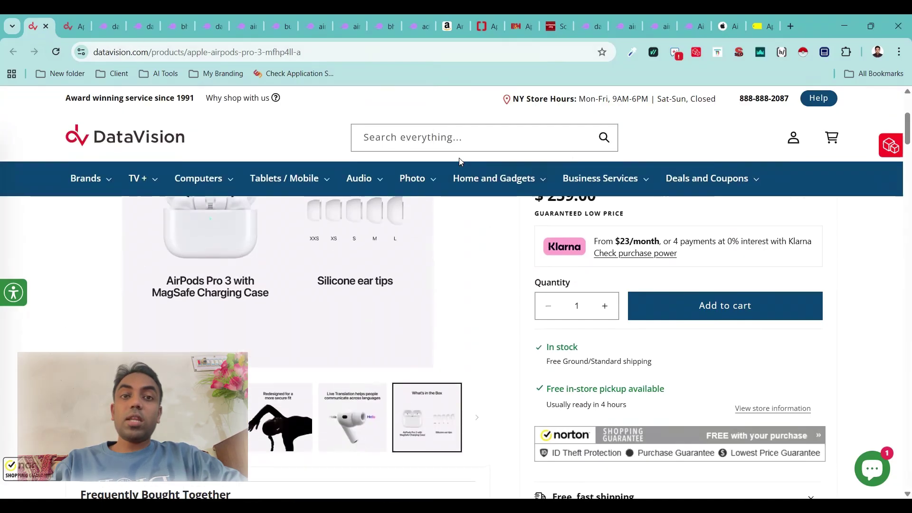
{"action": "scroll", "coordinate": [459, 161], "scroll_direction": "up", "scroll_amount": 2}
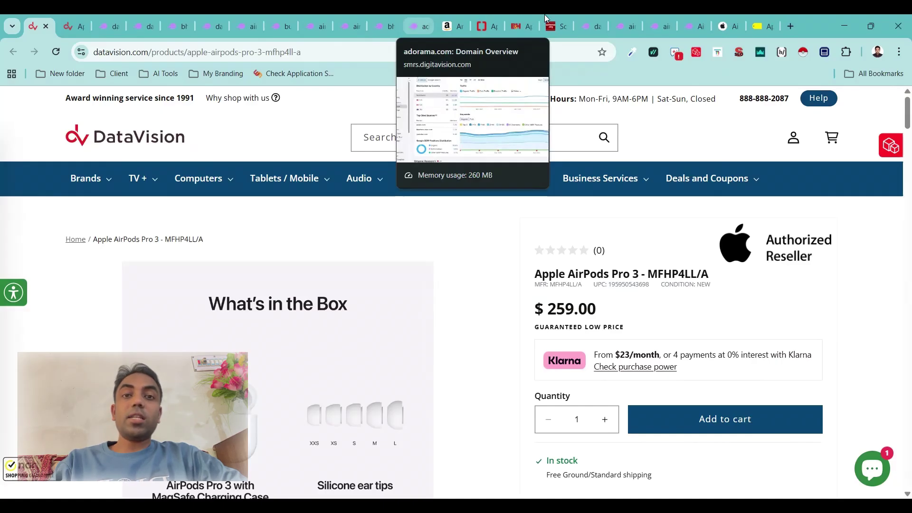
Inspect the second Product item detected in the Schema.org validator for DataVision's AirPods Pro 3 page, and return to the detected items
{"action": "left_click", "coordinate": [553, 26]}
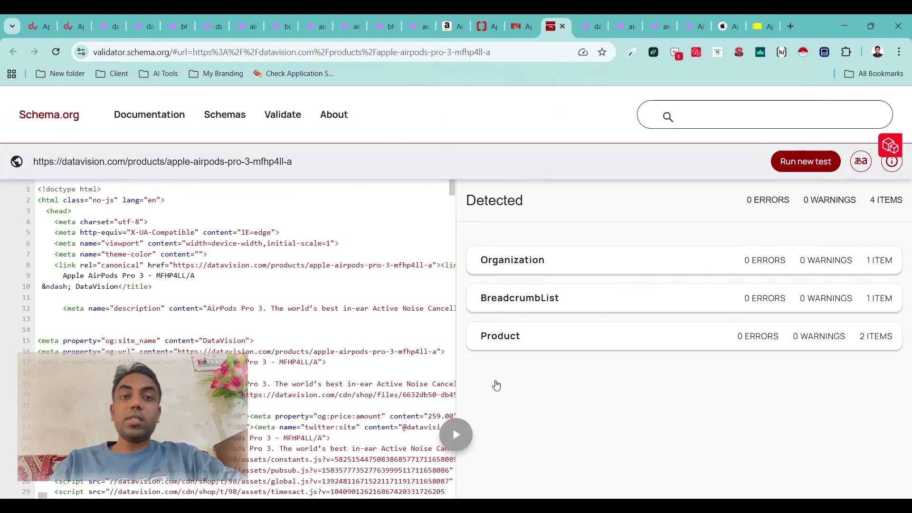
{"action": "left_click", "coordinate": [505, 343]}
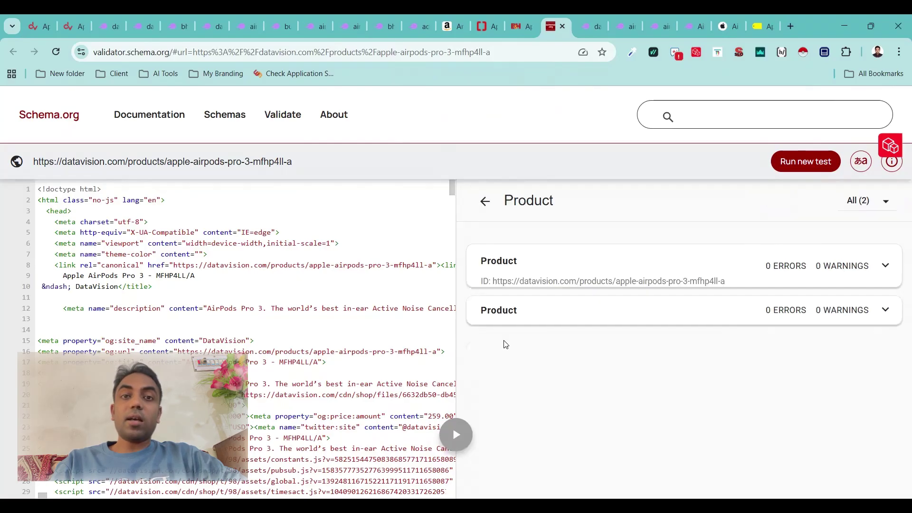
{"action": "left_click", "coordinate": [521, 323]}
{"action": "scroll", "coordinate": [522, 323], "scroll_direction": "down", "scroll_amount": 10}
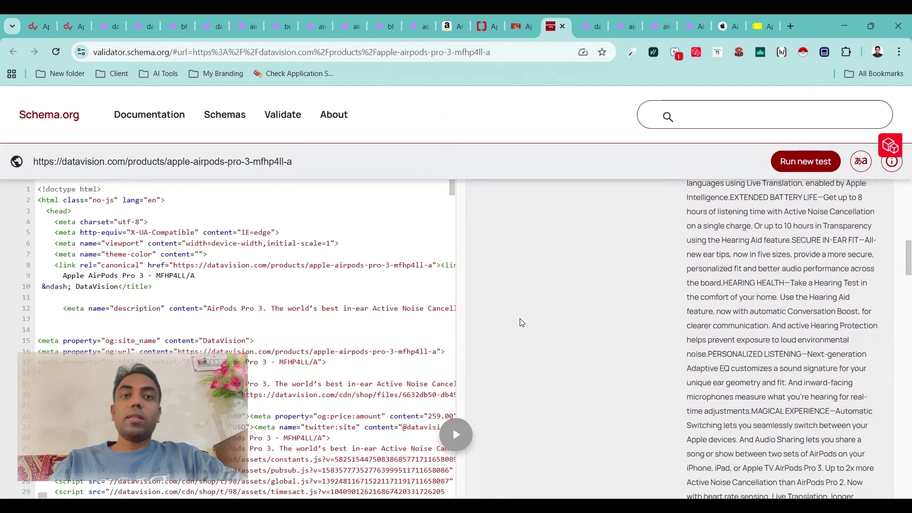
{"action": "scroll", "coordinate": [522, 323], "scroll_direction": "down", "scroll_amount": 10}
{"action": "scroll", "coordinate": [522, 323], "scroll_direction": "down", "scroll_amount": 8}
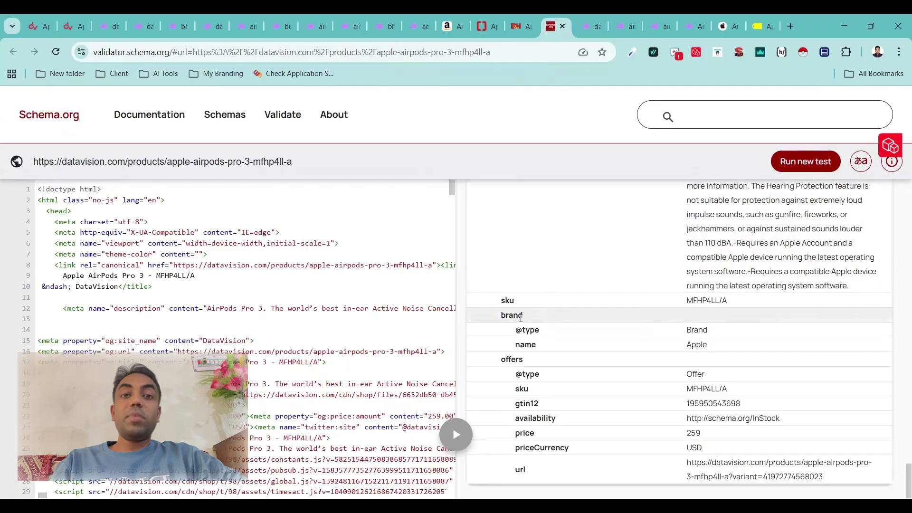
{"action": "scroll", "coordinate": [521, 318], "scroll_direction": "up", "scroll_amount": 20}
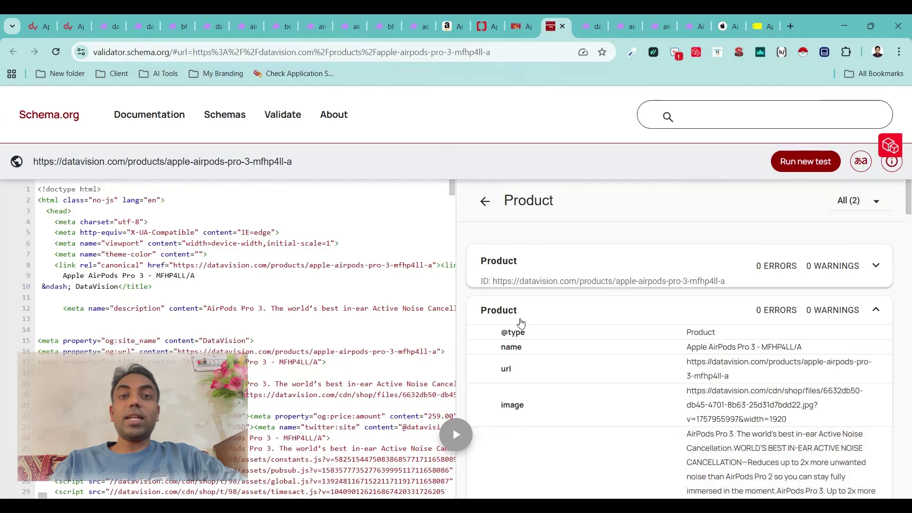
{"action": "left_click", "coordinate": [521, 315]}
{"action": "left_click", "coordinate": [485, 202]}
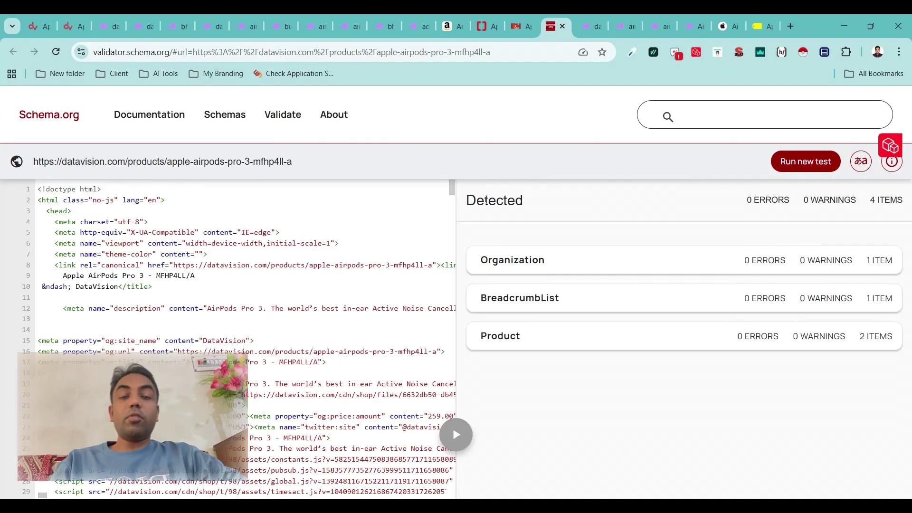
Review the Semrush Domain Overview of DataVision's AirPods Pro 3 URL, covering AI visibility, organic traffic, keywords and backlinks
{"action": "left_click", "coordinate": [44, 15]}
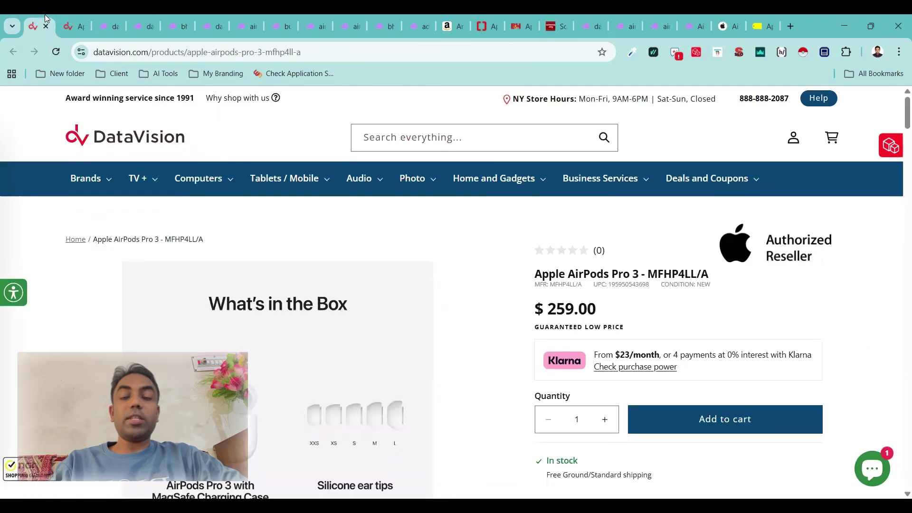
{"action": "left_click", "coordinate": [580, 16]}
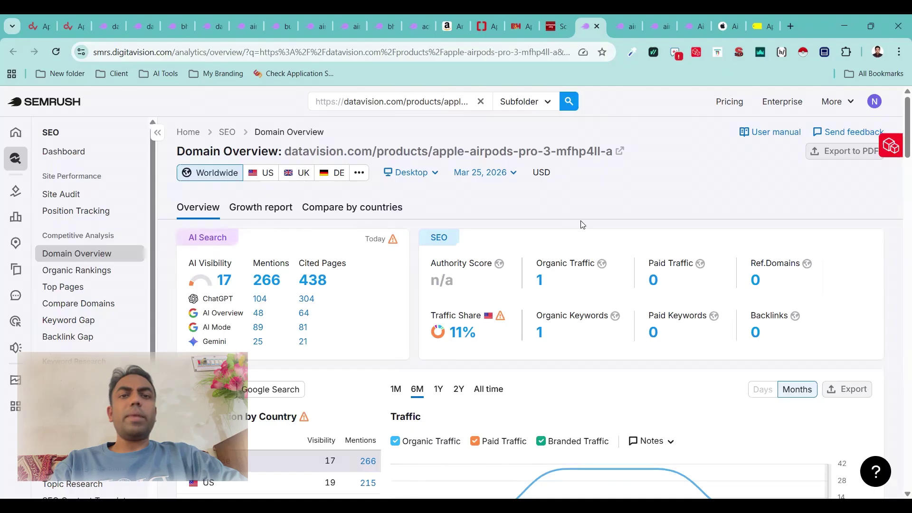
{"action": "scroll", "coordinate": [580, 224], "scroll_direction": "down", "scroll_amount": 1}
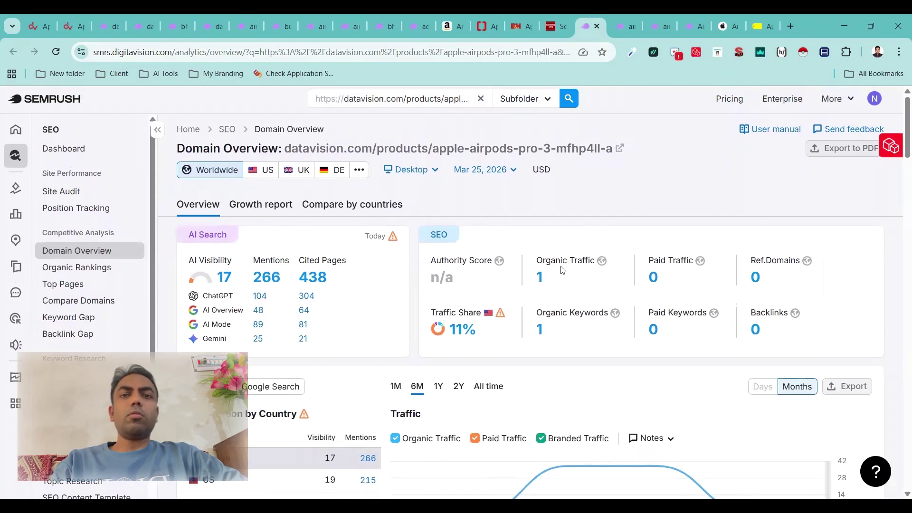
{"action": "scroll", "coordinate": [591, 224], "scroll_direction": "down", "scroll_amount": 2}
{"action": "scroll", "coordinate": [592, 224], "scroll_direction": "down", "scroll_amount": 1}
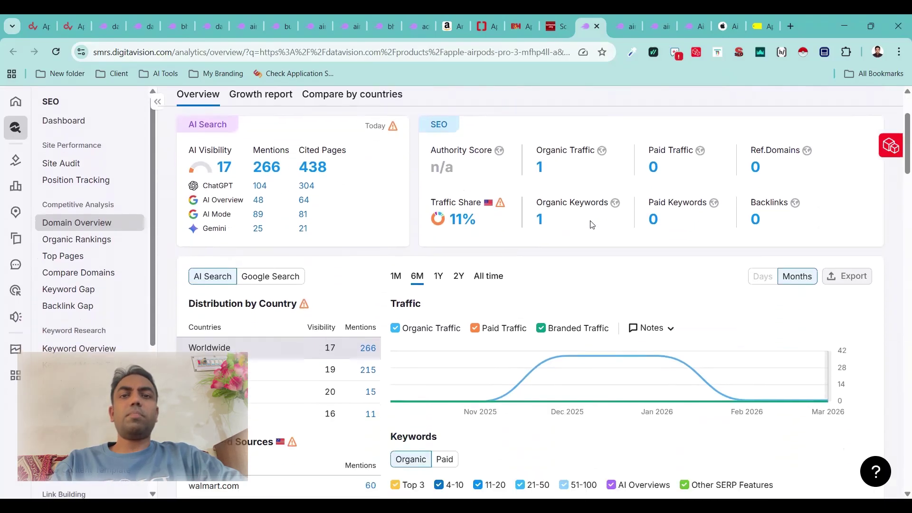
{"action": "scroll", "coordinate": [592, 225], "scroll_direction": "up", "scroll_amount": 3}
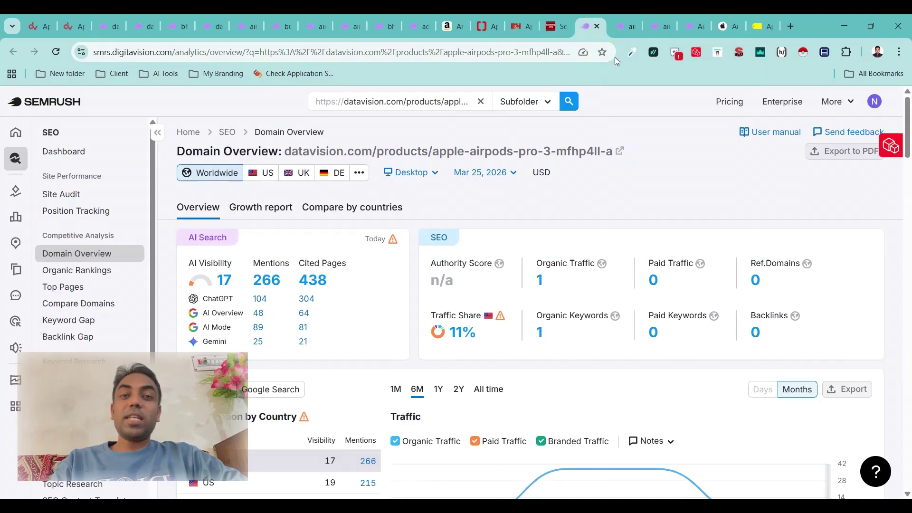
{"action": "scroll", "coordinate": [653, 197], "scroll_direction": "down", "scroll_amount": 1}
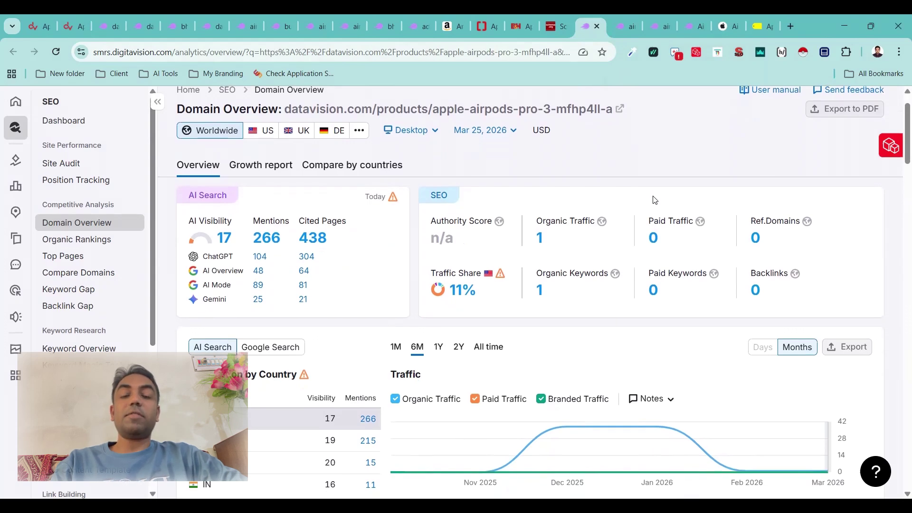
{"action": "scroll", "coordinate": [654, 199], "scroll_direction": "up", "scroll_amount": 1}
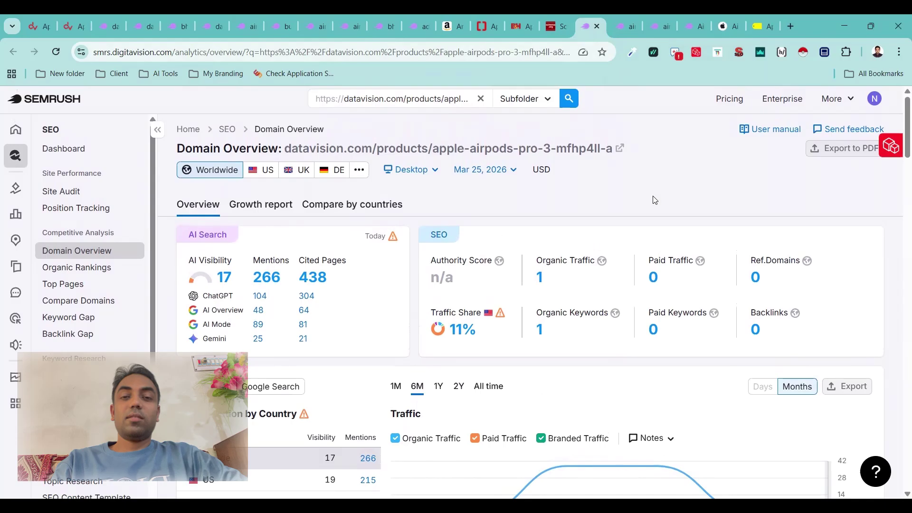
Examine the Semrush Keyword Overview for "airpods pro 3 MFHP4LL/A", including its keyword ideas and the authority of ranking pages in SERP Analysis
{"action": "left_click", "coordinate": [345, 27]}
{"action": "left_click", "coordinate": [508, 19]}
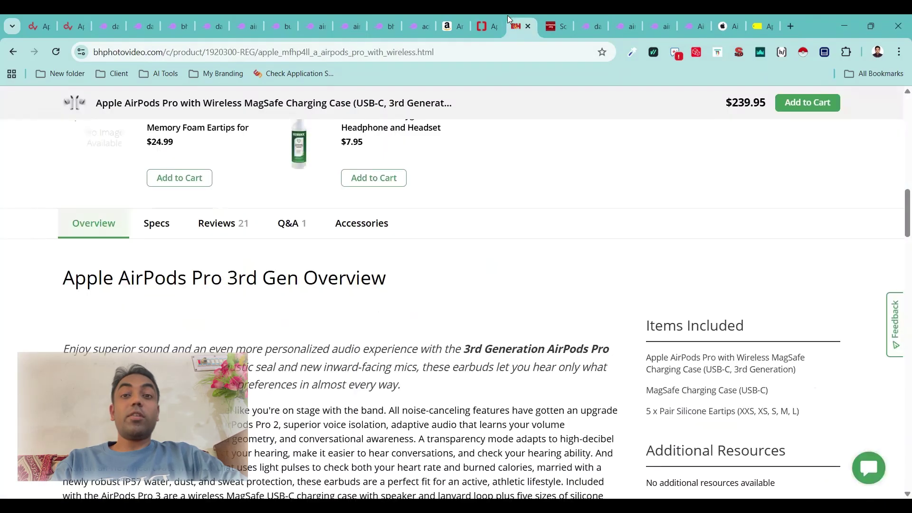
{"action": "left_click", "coordinate": [351, 20]}
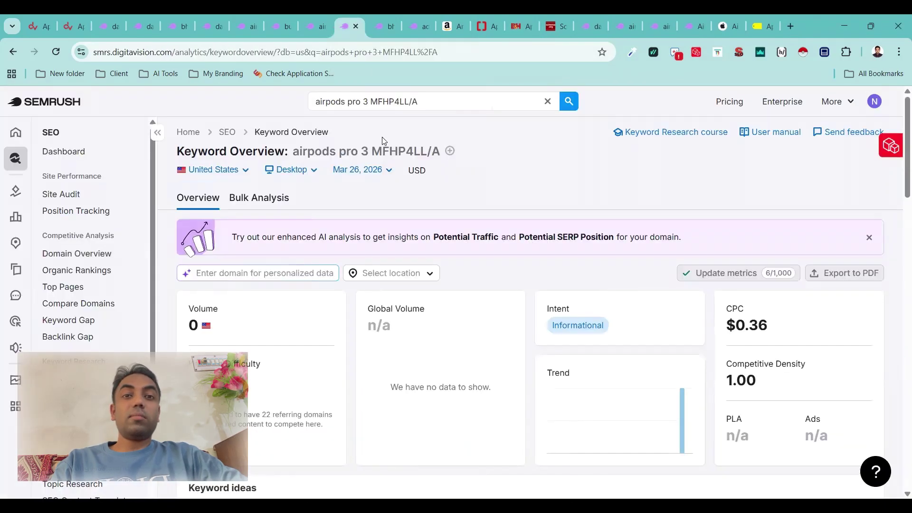
{"action": "scroll", "coordinate": [458, 194], "scroll_direction": "down", "scroll_amount": 4}
{"action": "scroll", "coordinate": [458, 195], "scroll_direction": "down", "scroll_amount": 10}
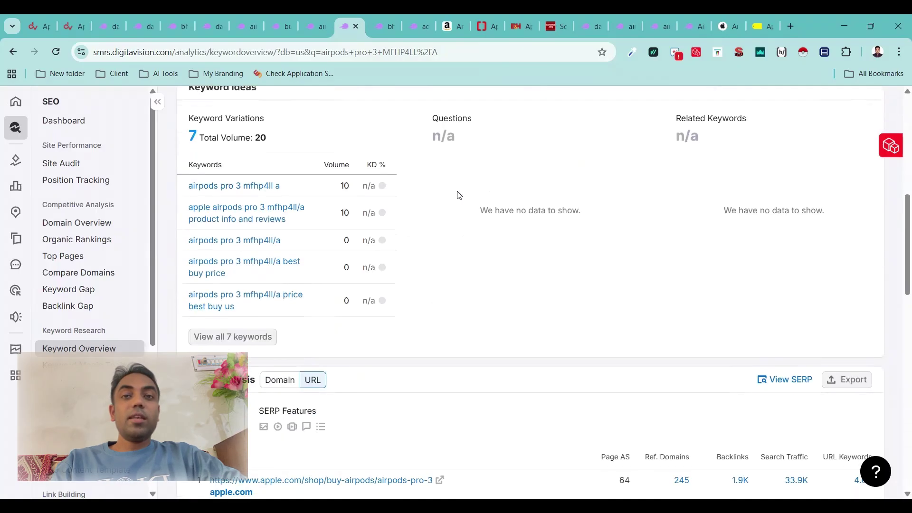
{"action": "scroll", "coordinate": [459, 194], "scroll_direction": "up", "scroll_amount": 12}
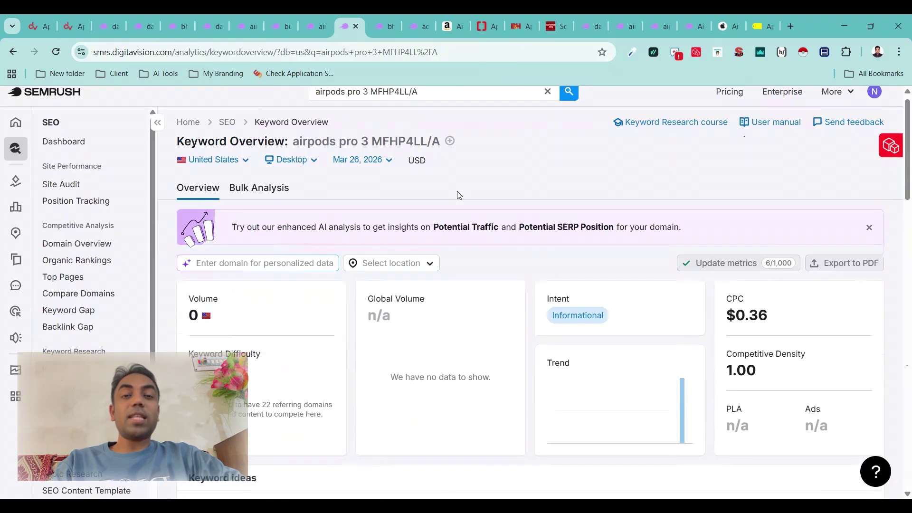
{"action": "scroll", "coordinate": [459, 195], "scroll_direction": "down", "scroll_amount": 12}
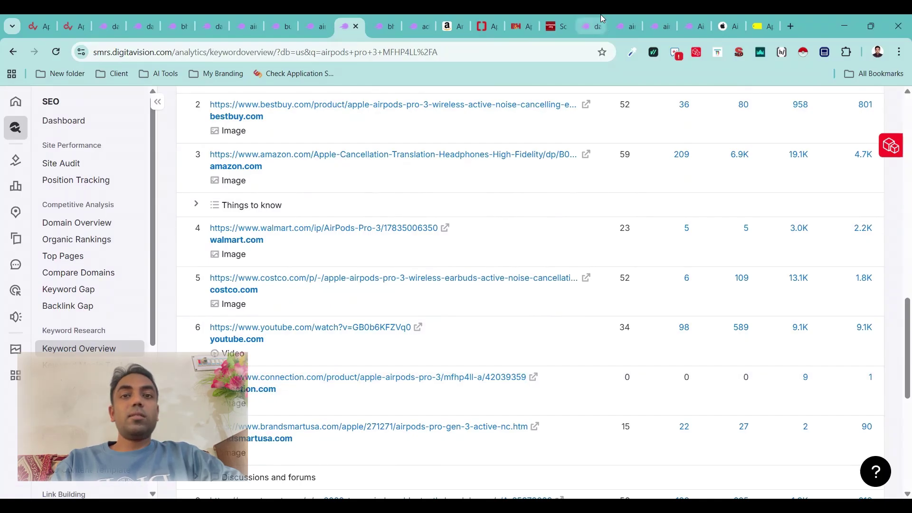
{"action": "scroll", "coordinate": [525, 374], "scroll_direction": "up", "scroll_amount": 1}
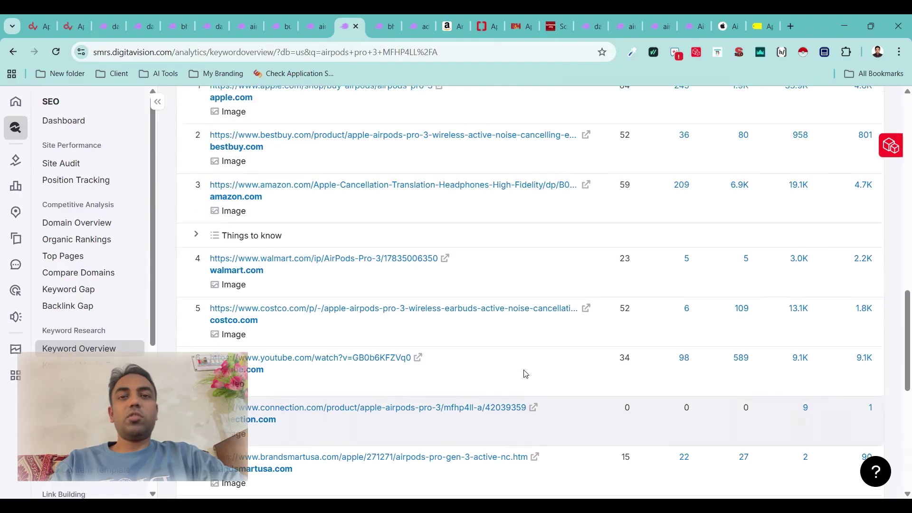
{"action": "scroll", "coordinate": [525, 373], "scroll_direction": "down", "scroll_amount": 1}
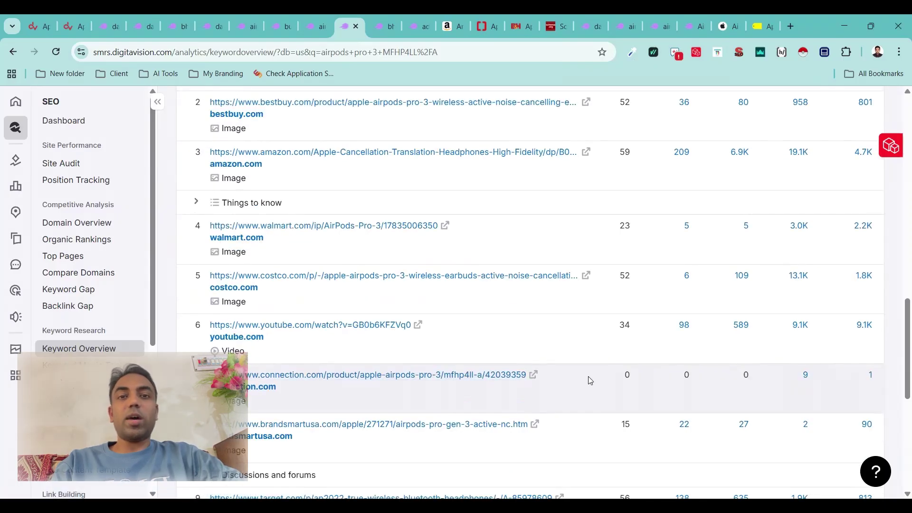
{"action": "scroll", "coordinate": [626, 377], "scroll_direction": "up", "scroll_amount": 3}
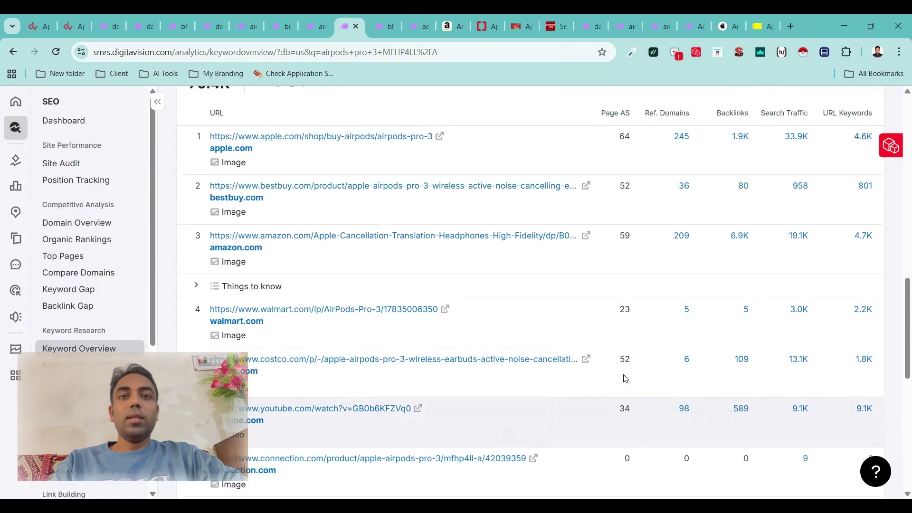
{"action": "scroll", "coordinate": [613, 292], "scroll_direction": "down", "scroll_amount": 3}
Examine the Semrush Keyword Overview for "airpods pro 3 45 day return", including its metrics and the ranking URLs in SERP Analysis
{"action": "left_click", "coordinate": [592, 26]}
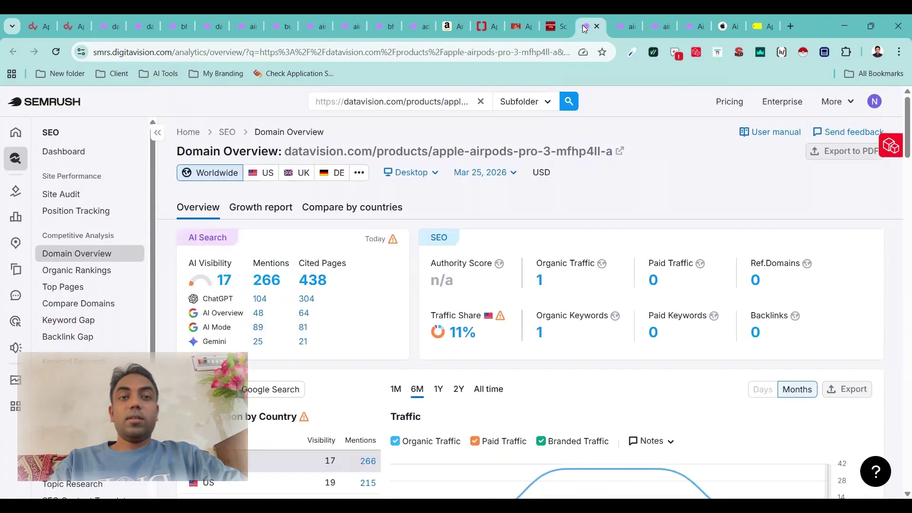
{"action": "left_click", "coordinate": [626, 27]}
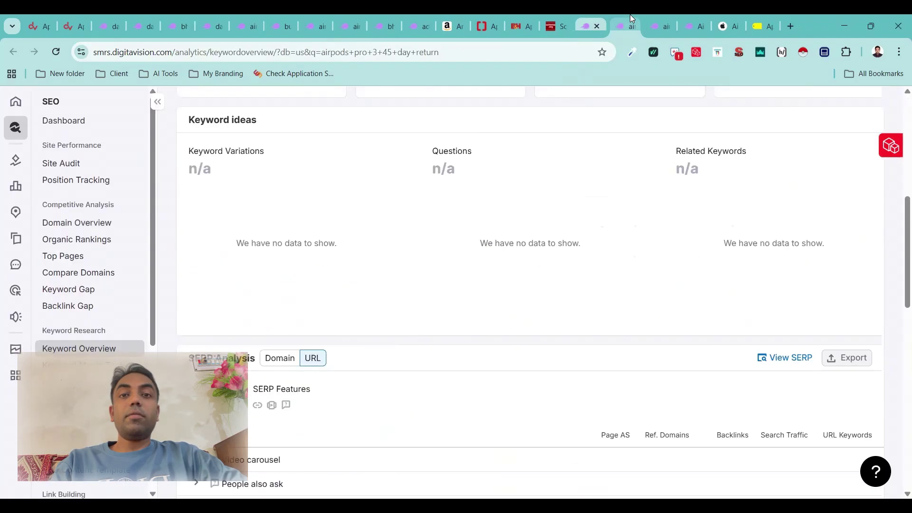
{"action": "scroll", "coordinate": [560, 243], "scroll_direction": "up", "scroll_amount": 4}
{"action": "scroll", "coordinate": [560, 243], "scroll_direction": "up", "scroll_amount": 3}
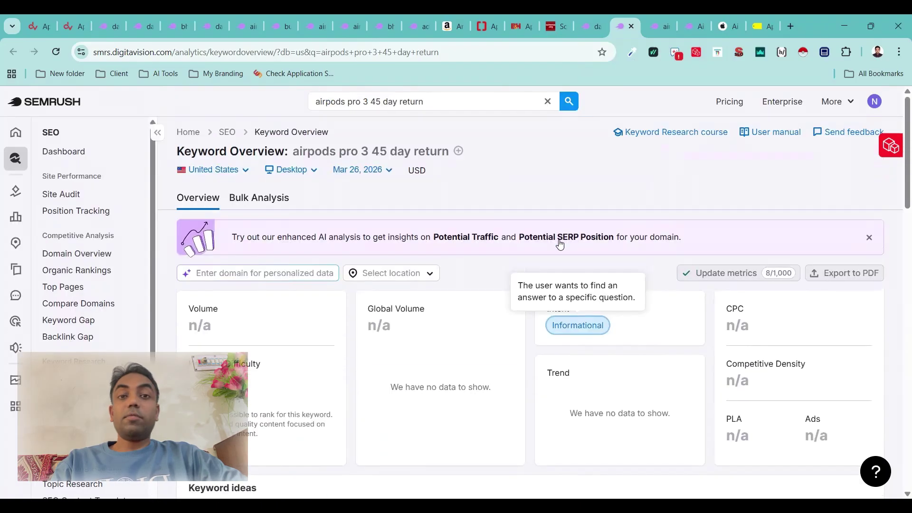
{"action": "scroll", "coordinate": [527, 232], "scroll_direction": "down", "scroll_amount": 14}
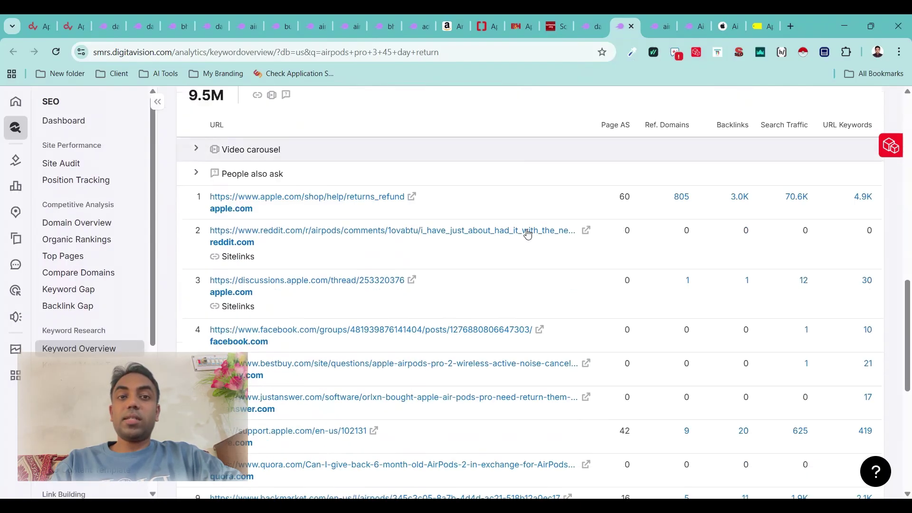
{"action": "scroll", "coordinate": [526, 233], "scroll_direction": "down", "scroll_amount": 2}
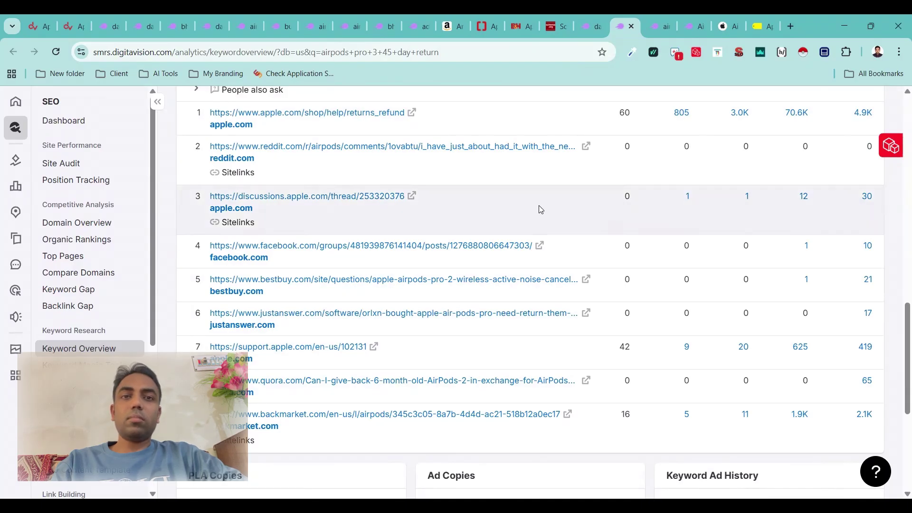
{"action": "scroll", "coordinate": [538, 206], "scroll_direction": "up", "scroll_amount": 1}
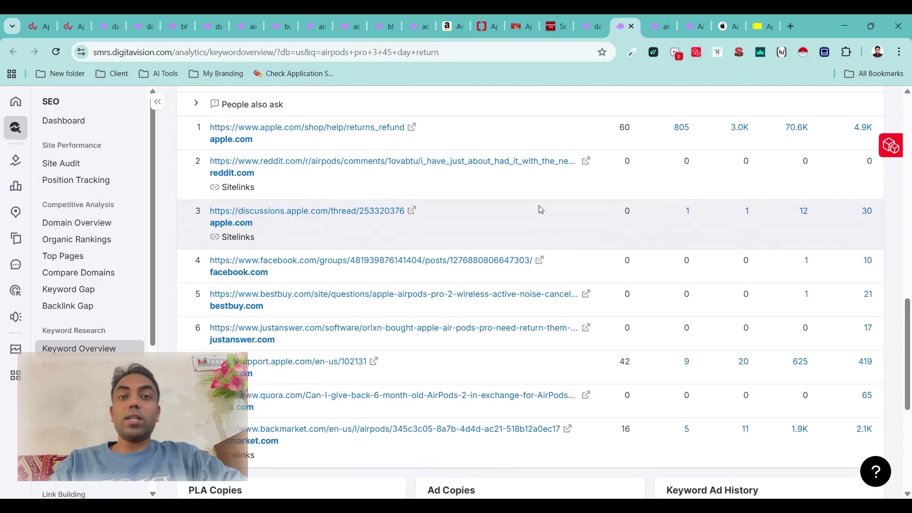
{"action": "scroll", "coordinate": [540, 209], "scroll_direction": "up", "scroll_amount": 10}
{"action": "scroll", "coordinate": [540, 209], "scroll_direction": "up", "scroll_amount": 5}
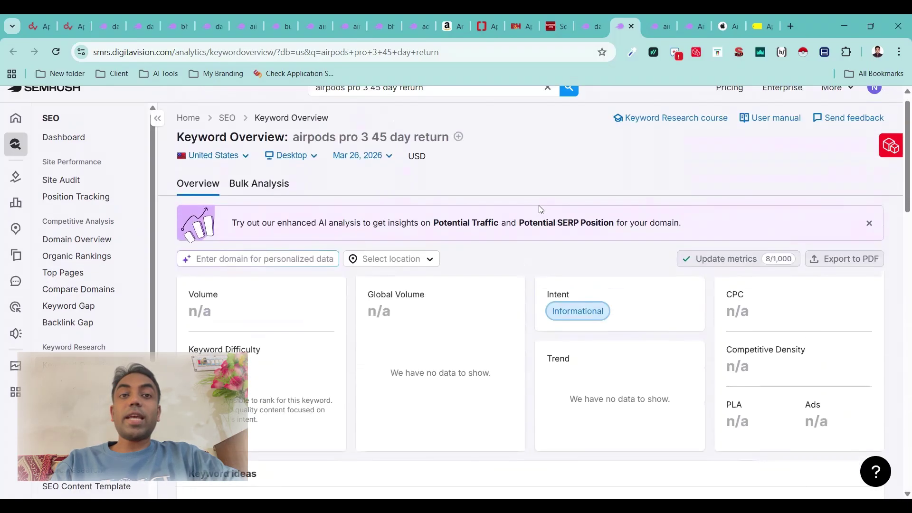
{"action": "scroll", "coordinate": [540, 210], "scroll_direction": "down", "scroll_amount": 1}
{"action": "scroll", "coordinate": [541, 210], "scroll_direction": "up", "scroll_amount": 1}
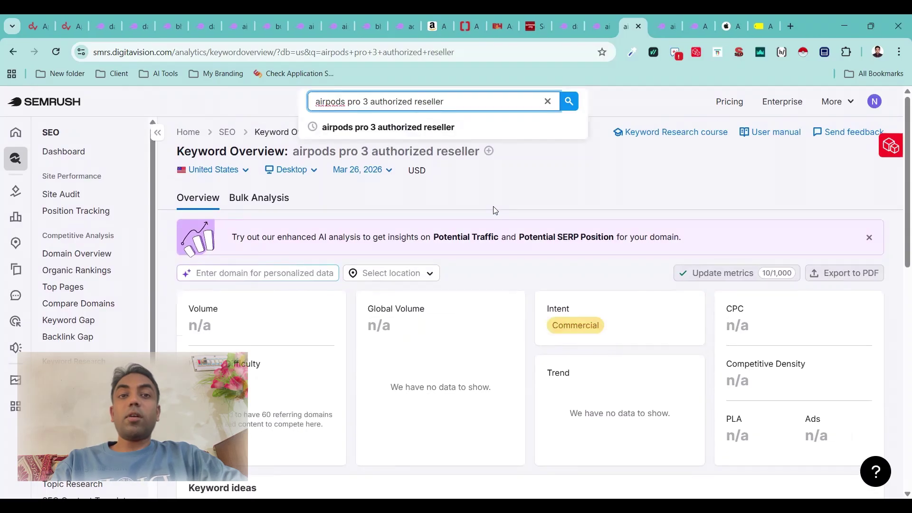
Examine the Semrush Keyword Overview for "airpods pro 3 authorized reseller", including keyword difficulty and the authority of ranking URLs in SERP Analysis
{"action": "scroll", "coordinate": [494, 209], "scroll_direction": "down", "scroll_amount": 10}
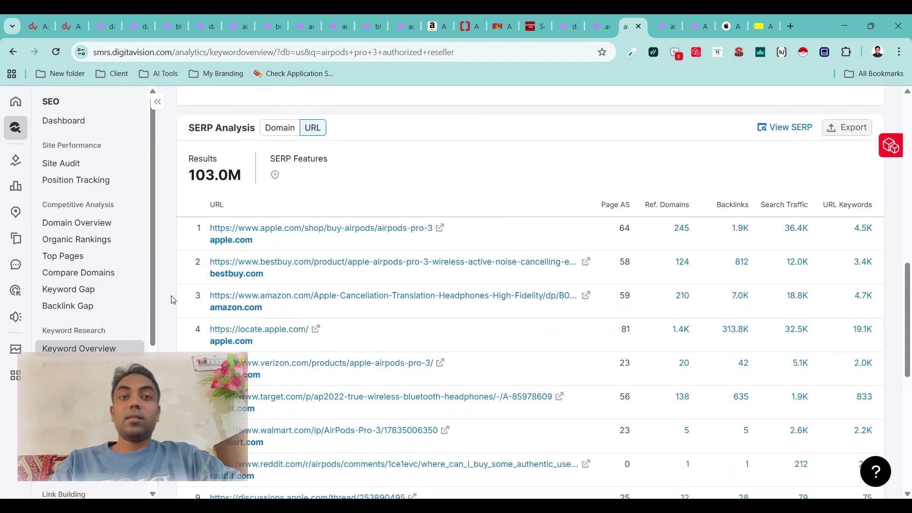
{"action": "scroll", "coordinate": [173, 299], "scroll_direction": "down", "scroll_amount": 3}
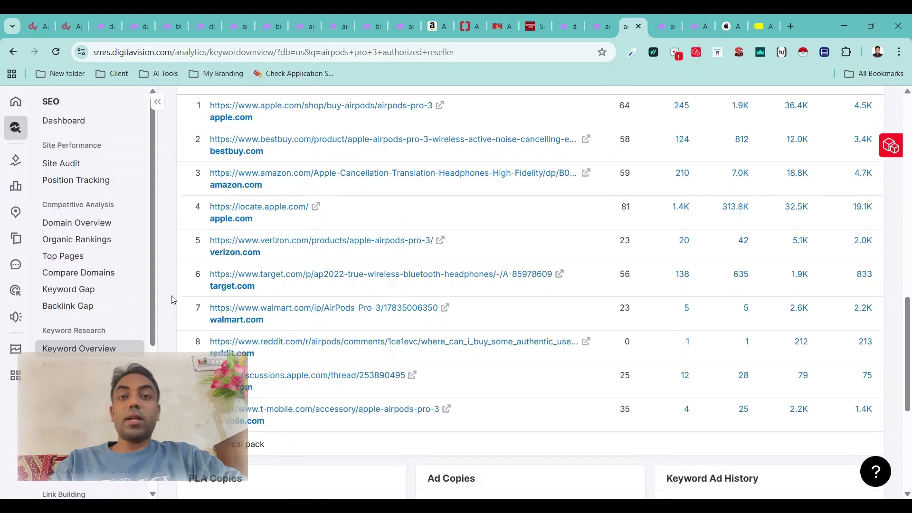
{"action": "scroll", "coordinate": [172, 299], "scroll_direction": "up", "scroll_amount": 2}
{"action": "scroll", "coordinate": [173, 299], "scroll_direction": "down", "scroll_amount": 2}
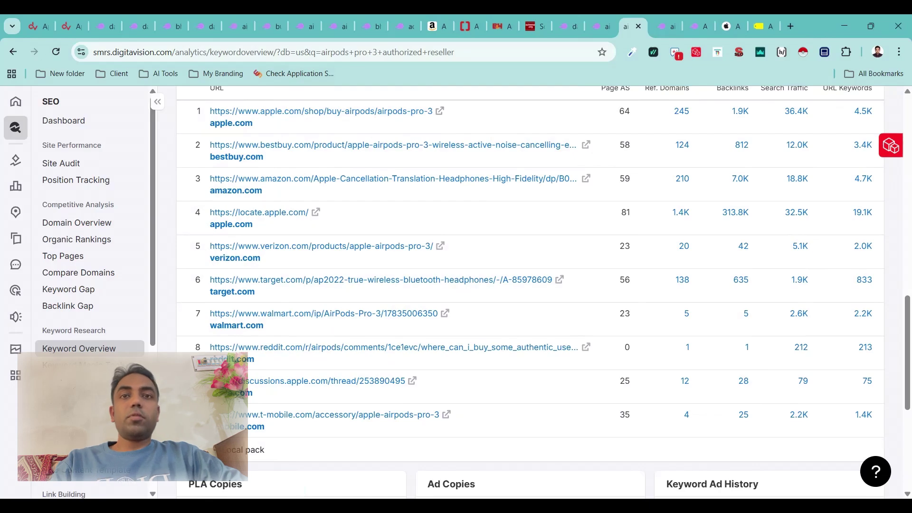
{"action": "scroll", "coordinate": [529, 292], "scroll_direction": "up", "scroll_amount": 15}
{"action": "scroll", "coordinate": [530, 292], "scroll_direction": "down", "scroll_amount": 7}
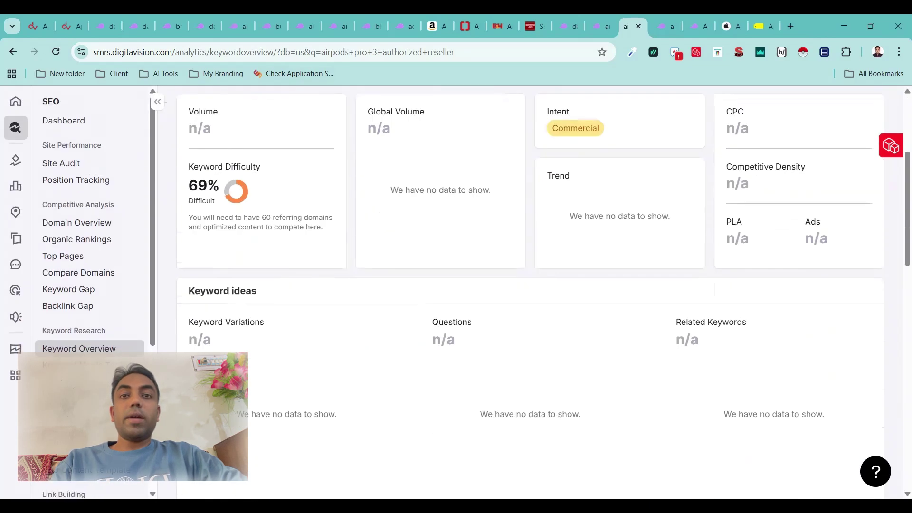
{"action": "scroll", "coordinate": [529, 292], "scroll_direction": "down", "scroll_amount": 8}
{"action": "scroll", "coordinate": [530, 292], "scroll_direction": "up", "scroll_amount": 1}
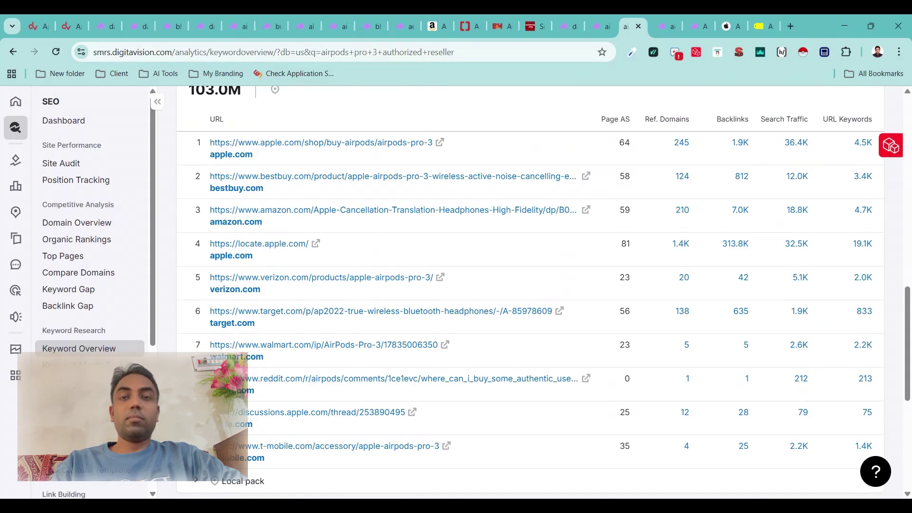
Examine the Semrush Keyword Overview for "airpods pro 3 student discount", including volume, difficulty and the ranking URLs in SERP Analysis
{"action": "left_click", "coordinate": [665, 26]}
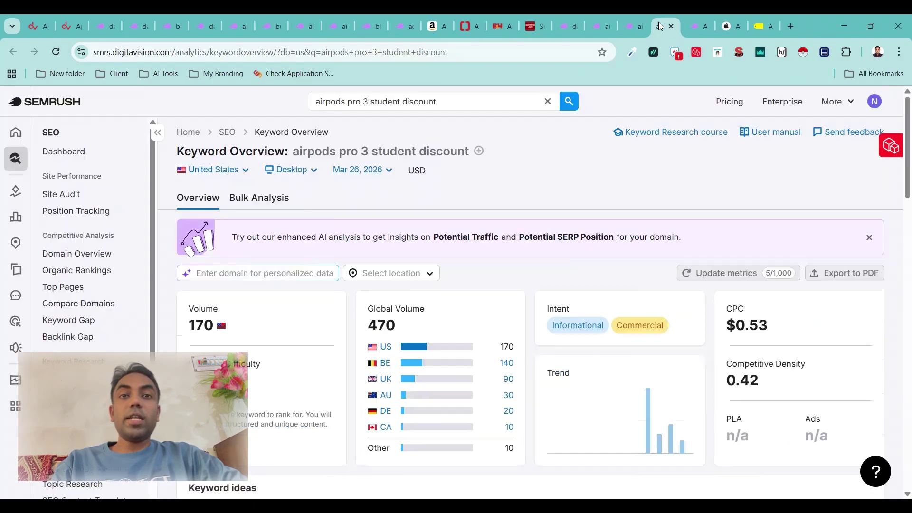
{"action": "scroll", "coordinate": [532, 199], "scroll_direction": "down", "scroll_amount": 12}
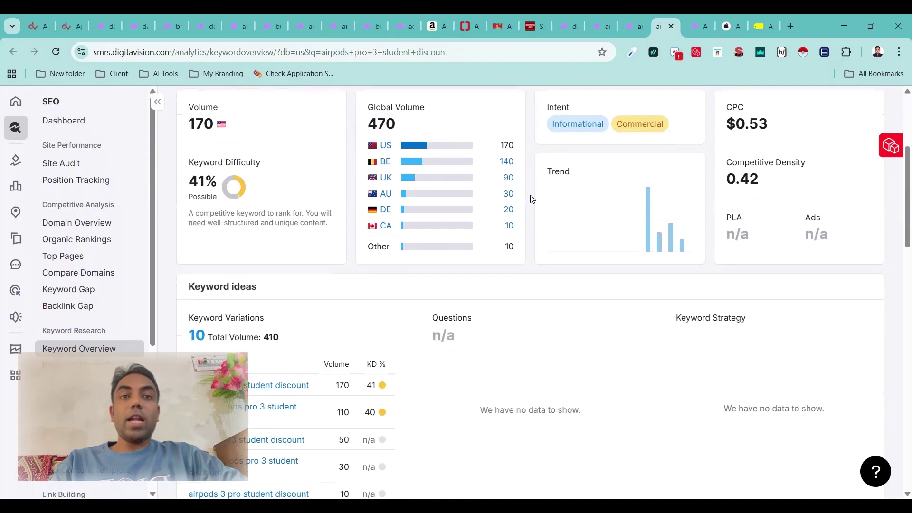
{"action": "scroll", "coordinate": [532, 198], "scroll_direction": "down", "scroll_amount": 3}
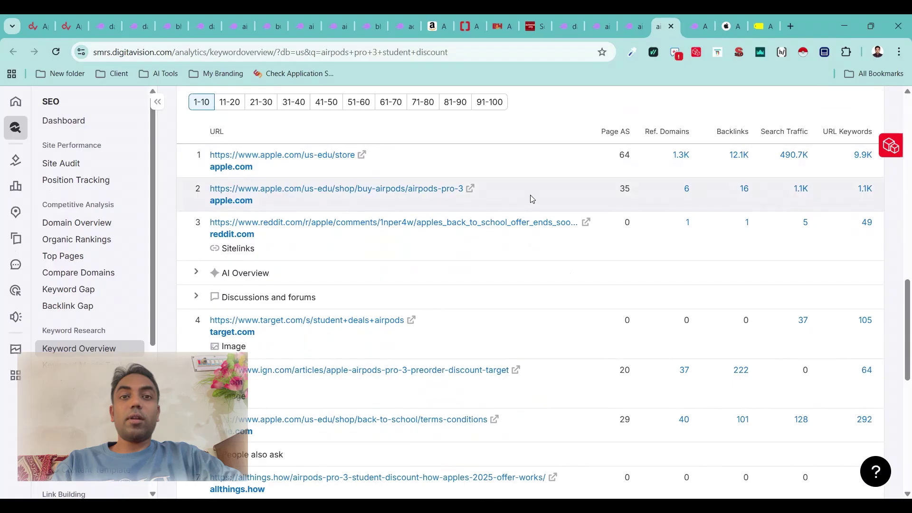
{"action": "scroll", "coordinate": [532, 199], "scroll_direction": "up", "scroll_amount": 4}
{"action": "scroll", "coordinate": [532, 199], "scroll_direction": "down", "scroll_amount": 6}
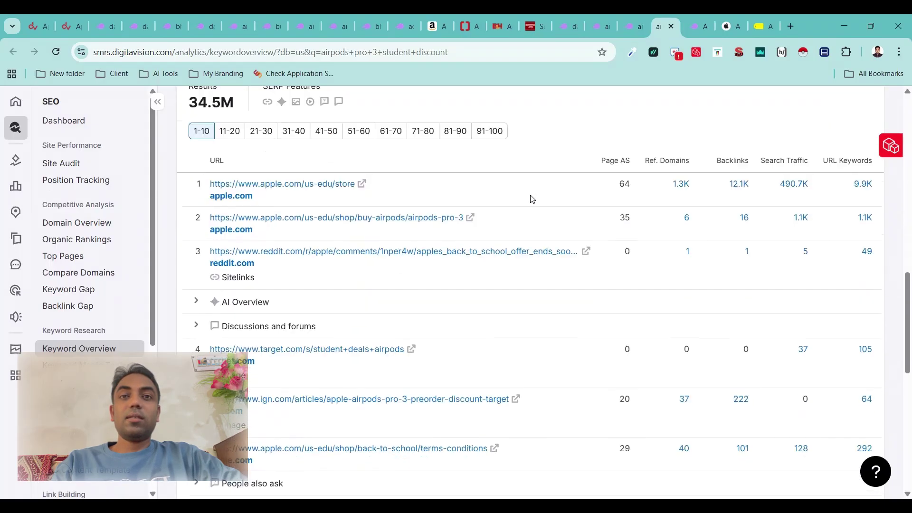
{"action": "scroll", "coordinate": [532, 200], "scroll_direction": "up", "scroll_amount": 12}
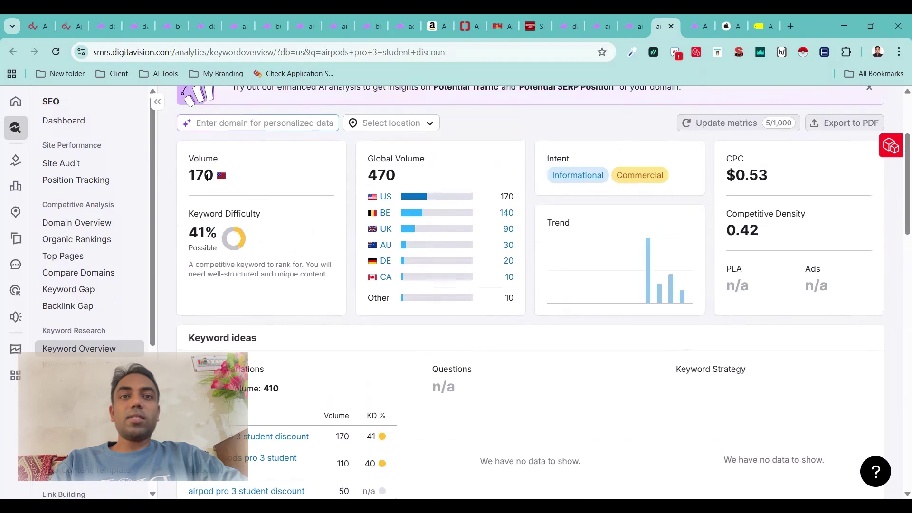
{"action": "scroll", "coordinate": [207, 176], "scroll_direction": "up", "scroll_amount": 3}
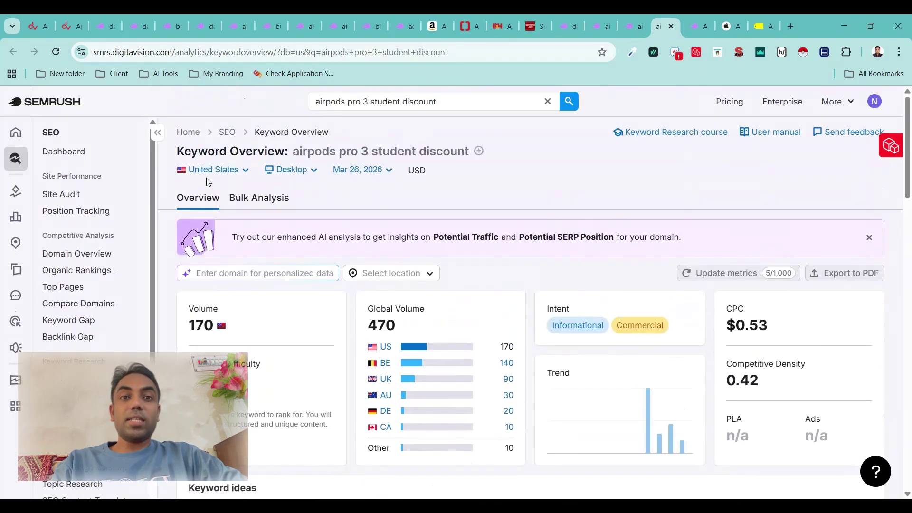
{"action": "scroll", "coordinate": [207, 182], "scroll_direction": "down", "scroll_amount": 8}
{"action": "scroll", "coordinate": [207, 182], "scroll_direction": "down", "scroll_amount": 10}
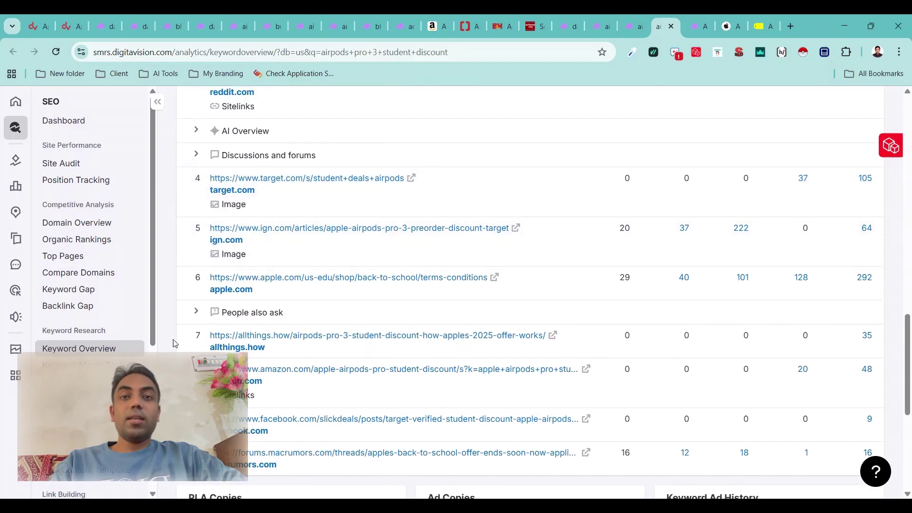
{"action": "scroll", "coordinate": [543, 293], "scroll_direction": "up", "scroll_amount": 1}
{"action": "scroll", "coordinate": [544, 292], "scroll_direction": "up", "scroll_amount": 2}
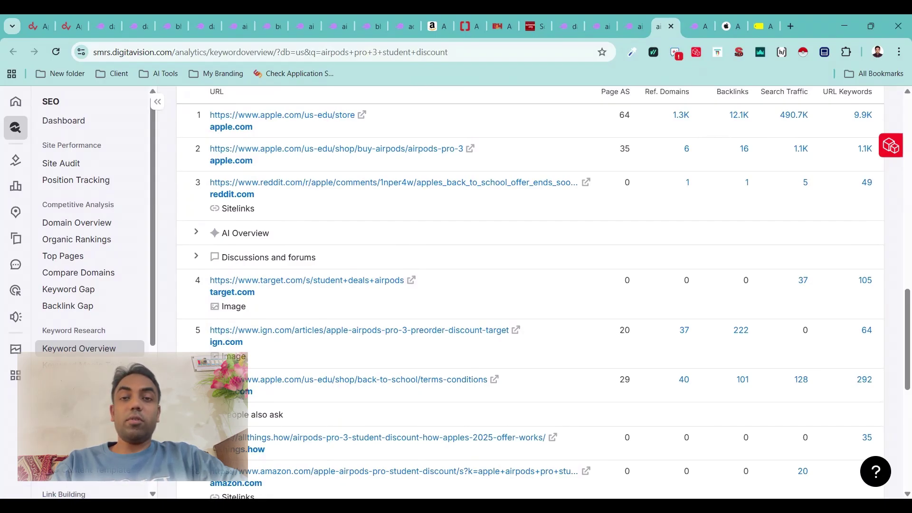
Review the volume, difficulty and keyword ideas in the Semrush Keyword Overview for "Airpods pro 3 vs airpods pro 2"
{"action": "left_click", "coordinate": [696, 19]}
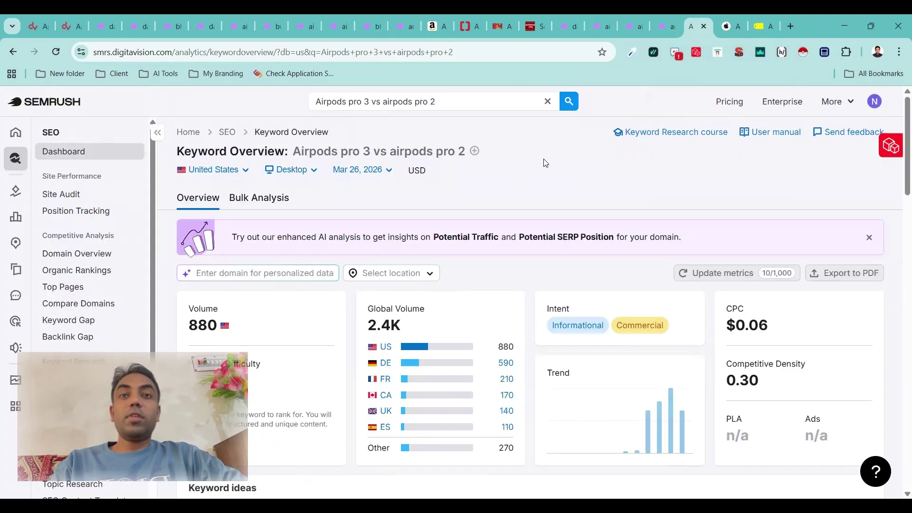
{"action": "scroll", "coordinate": [545, 163], "scroll_direction": "down", "scroll_amount": 3}
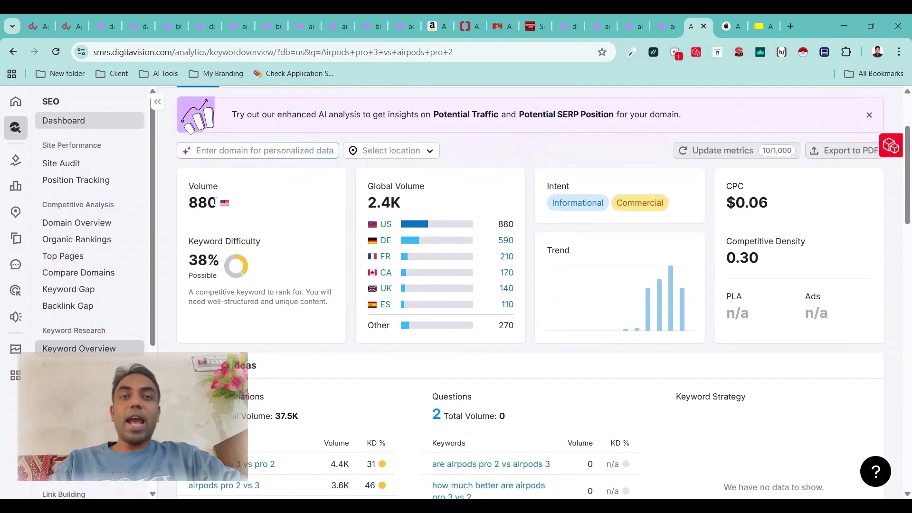
{"action": "scroll", "coordinate": [215, 205], "scroll_direction": "down", "scroll_amount": 5}
{"action": "scroll", "coordinate": [215, 205], "scroll_direction": "down", "scroll_amount": 6}
{"action": "scroll", "coordinate": [215, 205], "scroll_direction": "up", "scroll_amount": 10}
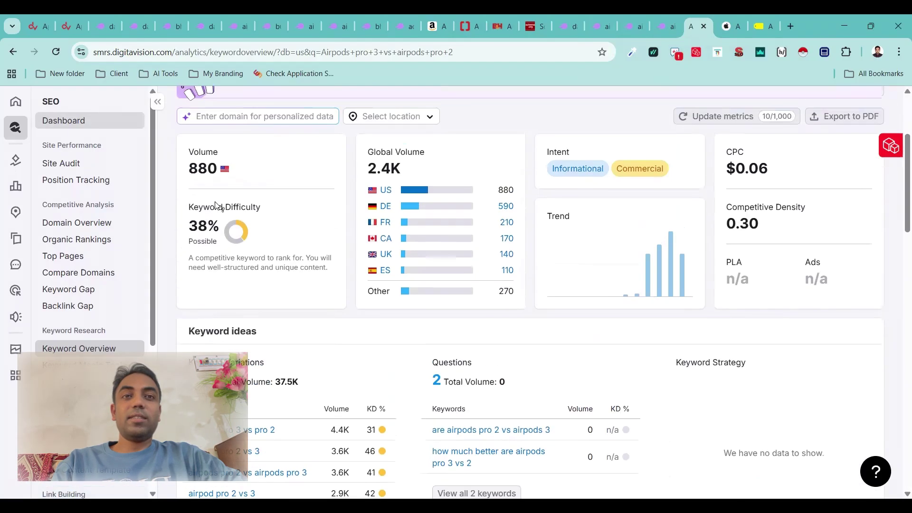
{"action": "scroll", "coordinate": [215, 205], "scroll_direction": "down", "scroll_amount": 15}
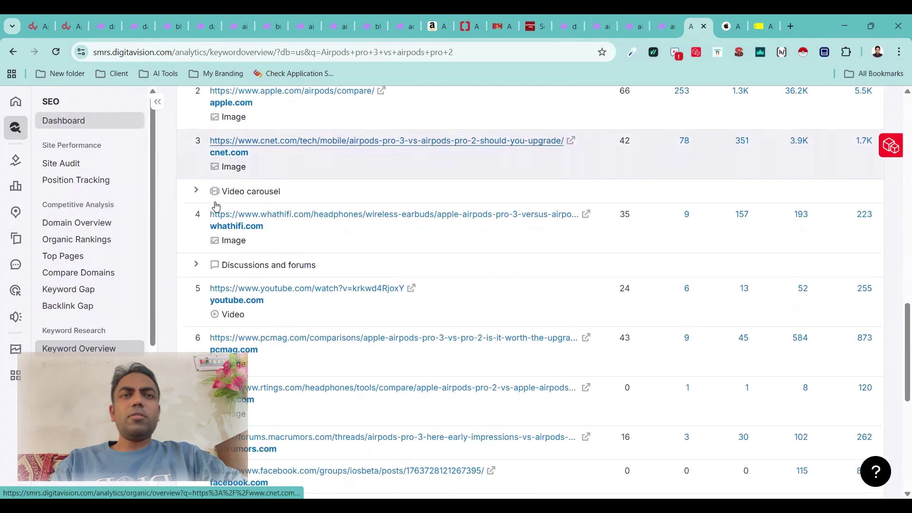
Compare the page authority, referring domains and backlinks of the top-ranking URLs in SERP Analysis for "Airpods pro 3 vs airpods pro 2"
{"action": "scroll", "coordinate": [175, 292], "scroll_direction": "up", "scroll_amount": 3}
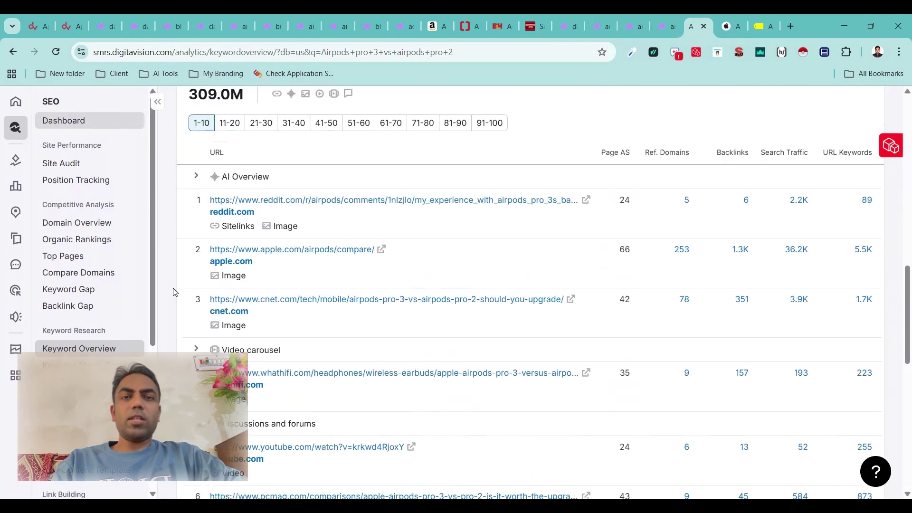
{"action": "scroll", "coordinate": [175, 292], "scroll_direction": "down", "scroll_amount": 1}
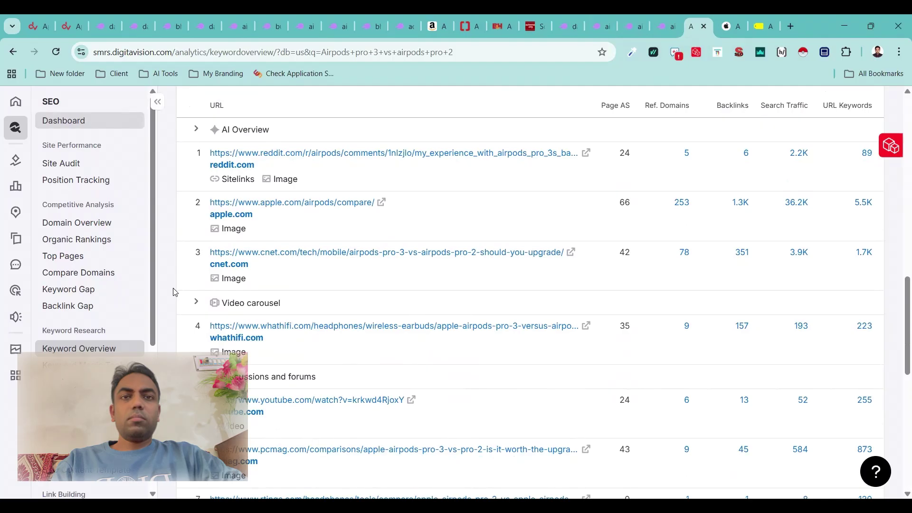
{"action": "scroll", "coordinate": [175, 292], "scroll_direction": "down", "scroll_amount": 1}
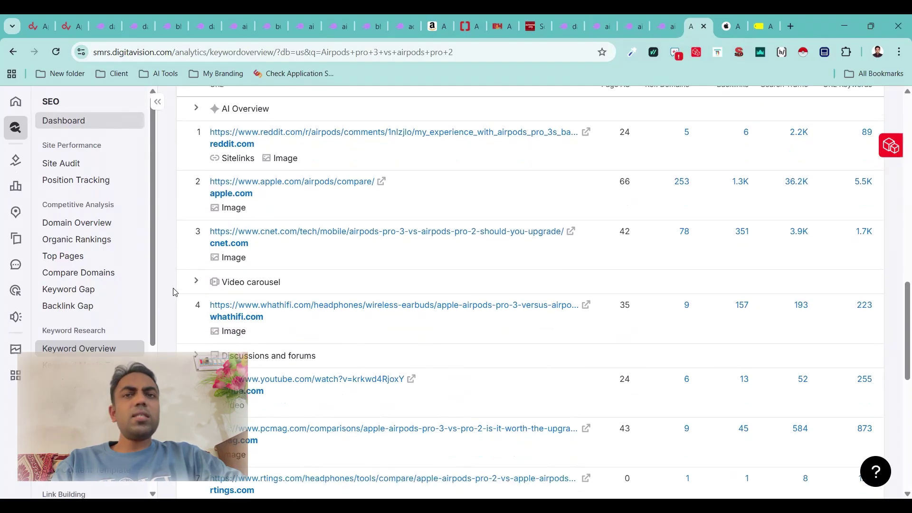
{"action": "scroll", "coordinate": [175, 292], "scroll_direction": "down", "scroll_amount": 1}
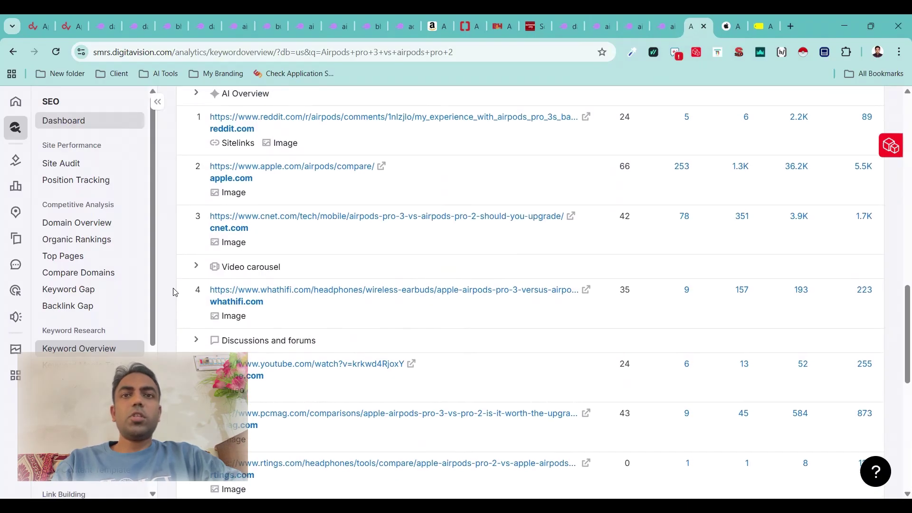
{"action": "scroll", "coordinate": [175, 292], "scroll_direction": "down", "scroll_amount": 2}
{"action": "scroll", "coordinate": [171, 296], "scroll_direction": "up", "scroll_amount": 2}
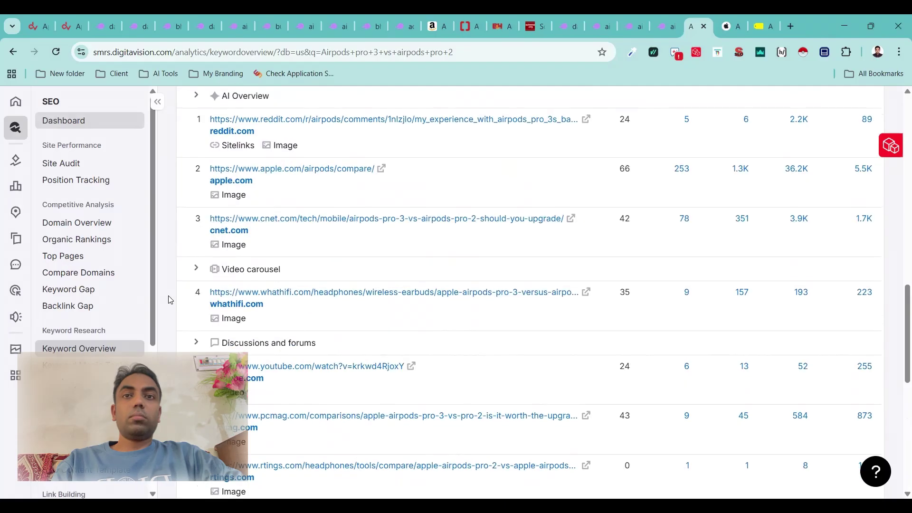
{"action": "scroll", "coordinate": [170, 299], "scroll_direction": "up", "scroll_amount": 1}
{"action": "scroll", "coordinate": [170, 300], "scroll_direction": "up", "scroll_amount": 1}
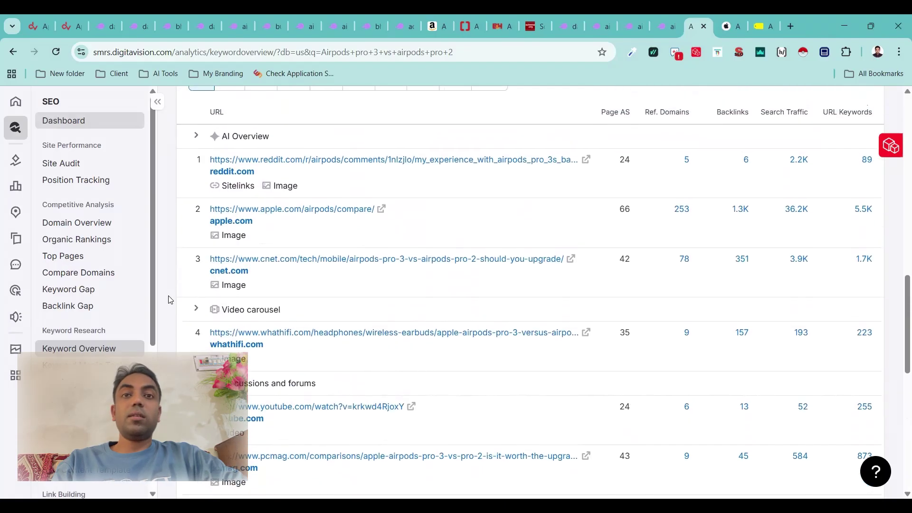
{"action": "scroll", "coordinate": [170, 300], "scroll_direction": "down", "scroll_amount": 1}
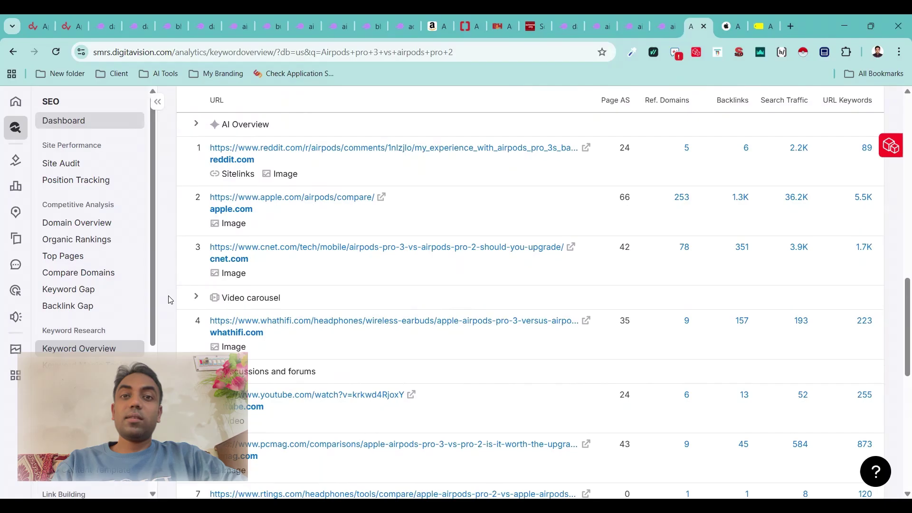
{"action": "scroll", "coordinate": [169, 300], "scroll_direction": "down", "scroll_amount": 1}
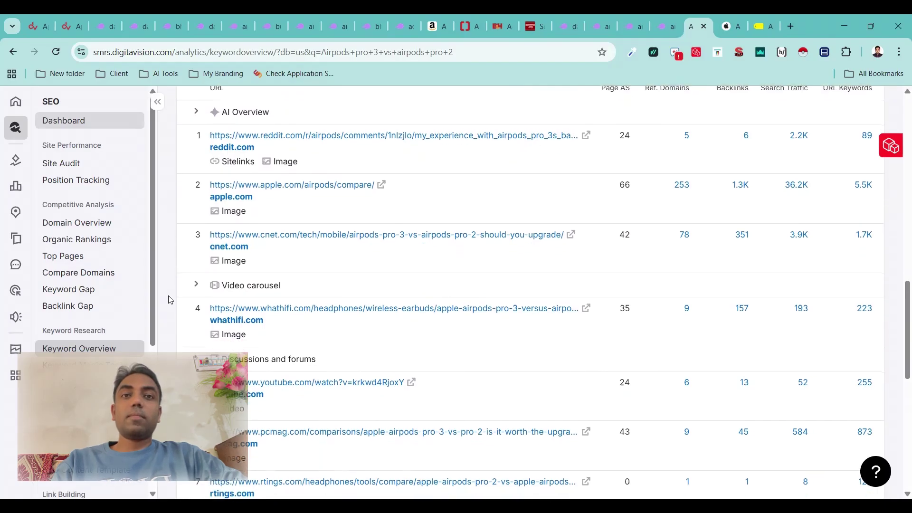
{"action": "scroll", "coordinate": [170, 299], "scroll_direction": "down", "scroll_amount": 1}
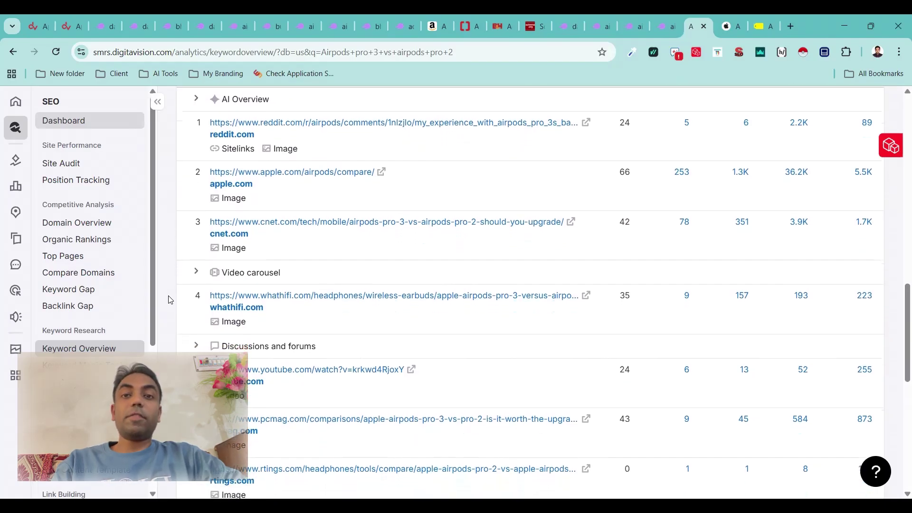